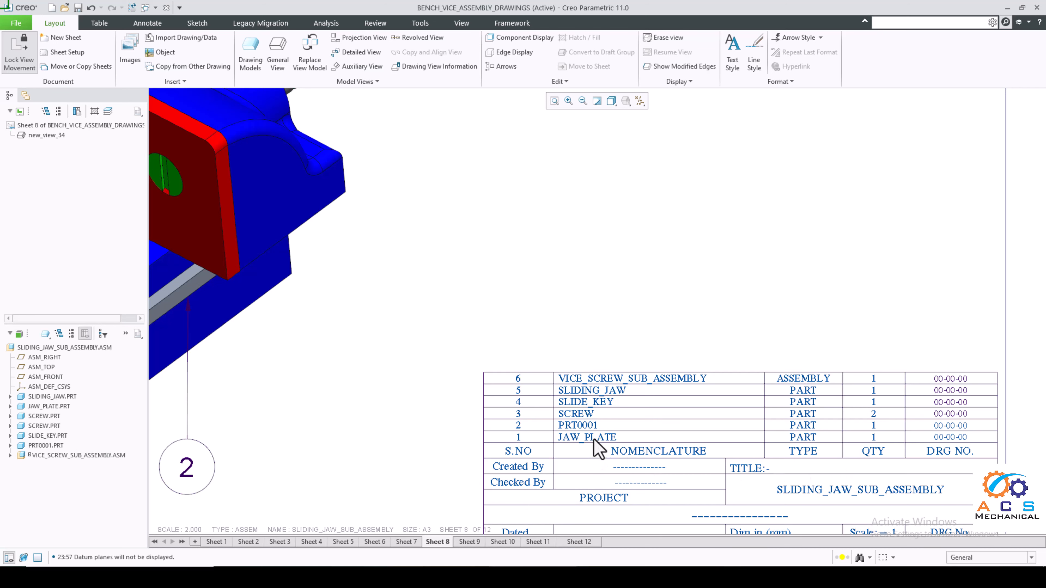
Compare the jaw plate drawing on Sheet 10 with the parts list and balloons of the sliding jaw sub-assembly on Sheet 8
{"action": "left_click", "coordinate": [505, 543]}
{"action": "scroll", "coordinate": [560, 425], "scroll_direction": "down", "scroll_amount": 5}
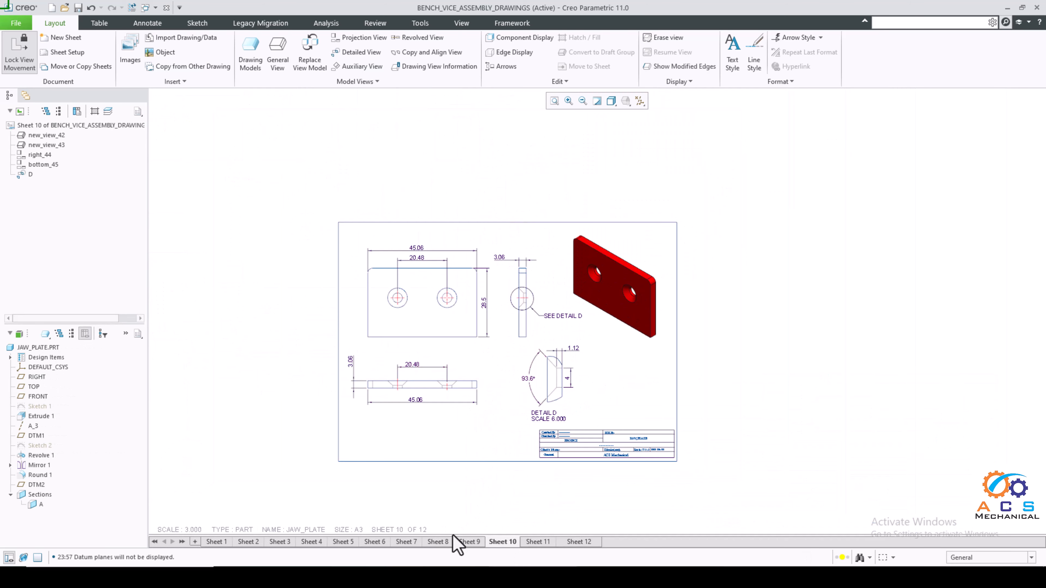
{"action": "left_click", "coordinate": [445, 542]}
{"action": "scroll", "coordinate": [585, 445], "scroll_direction": "up", "scroll_amount": 3}
{"action": "scroll", "coordinate": [587, 443], "scroll_direction": "up", "scroll_amount": 3}
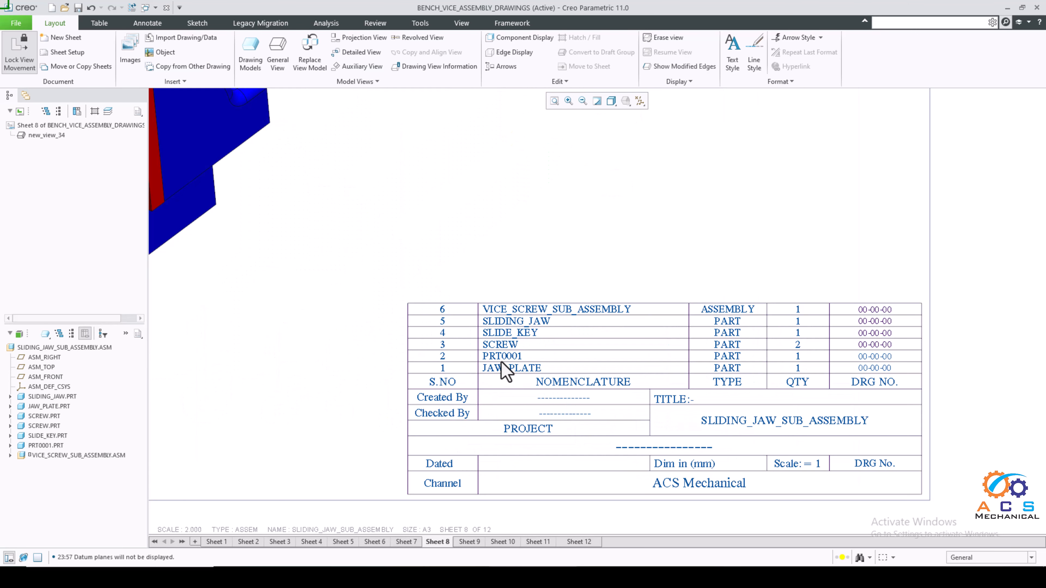
{"action": "scroll", "coordinate": [500, 358], "scroll_direction": "down", "scroll_amount": 5}
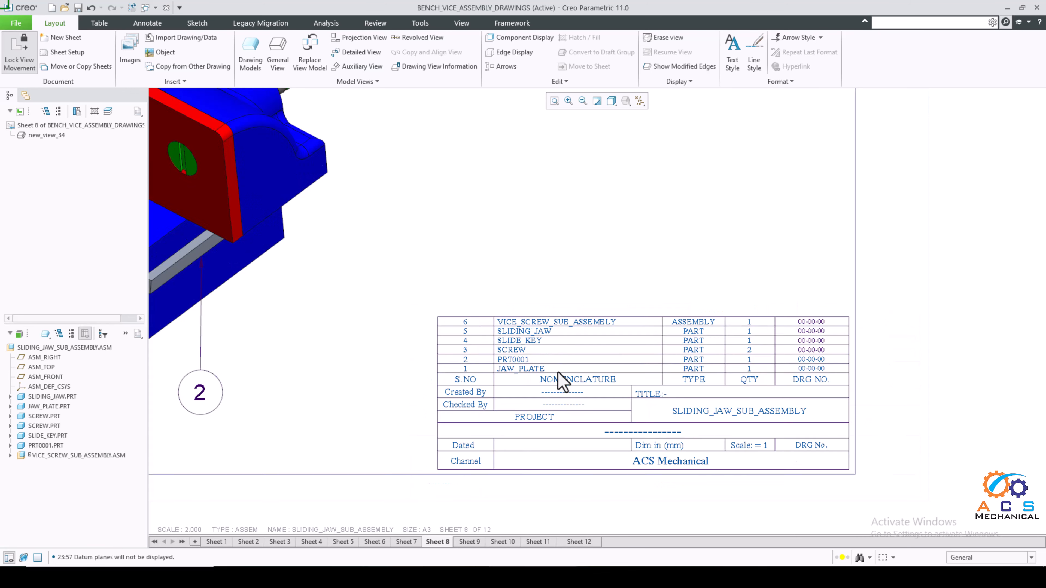
{"action": "scroll", "coordinate": [417, 372], "scroll_direction": "up", "scroll_amount": 3}
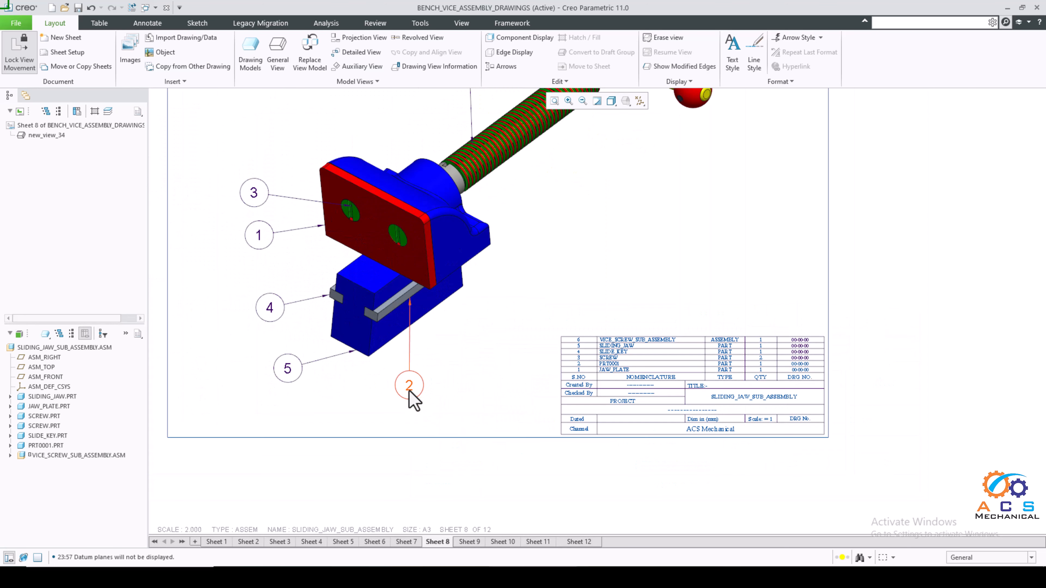
{"action": "scroll", "coordinate": [619, 318], "scroll_direction": "up", "scroll_amount": 2}
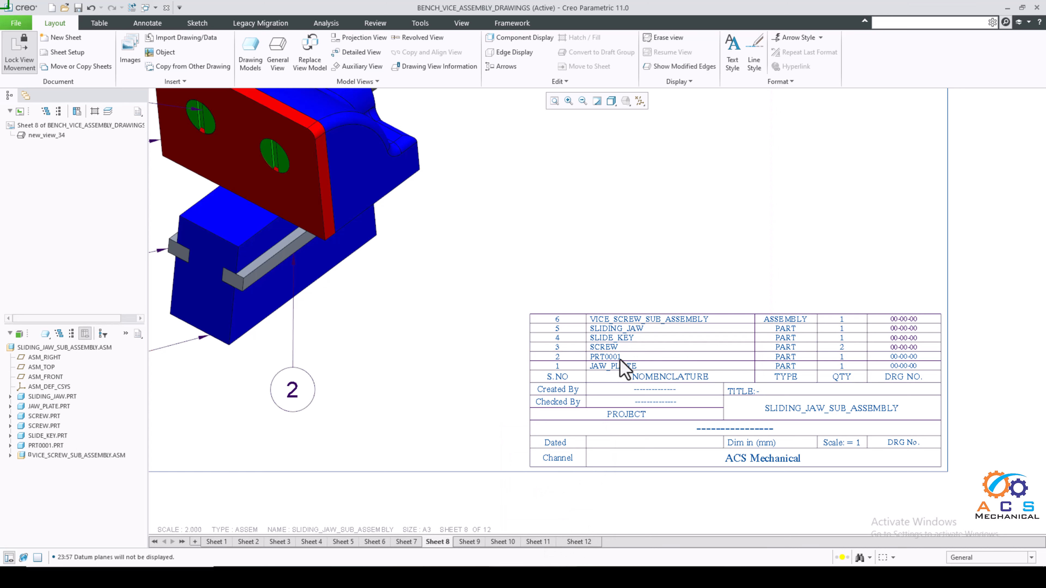
Review the slide key drawing on Sheet 11 and the screw drawing on Sheet 12 against the sub-assembly on Sheet 8
{"action": "left_click", "coordinate": [538, 541]}
{"action": "scroll", "coordinate": [590, 413], "scroll_direction": "down", "scroll_amount": 3}
{"action": "scroll", "coordinate": [577, 412], "scroll_direction": "up", "scroll_amount": 2}
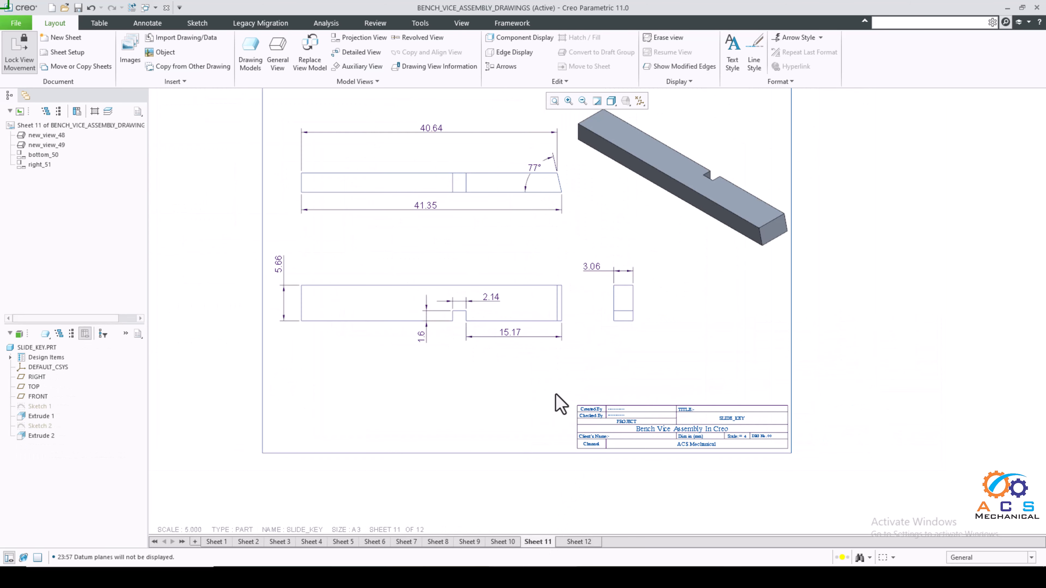
{"action": "left_click", "coordinate": [576, 543]}
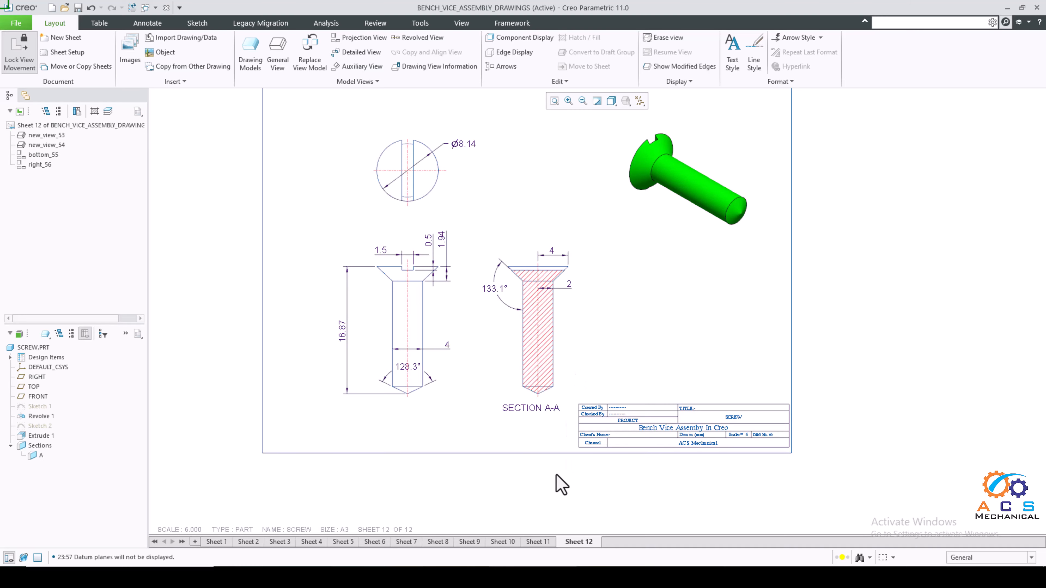
{"action": "left_click", "coordinate": [463, 542]}
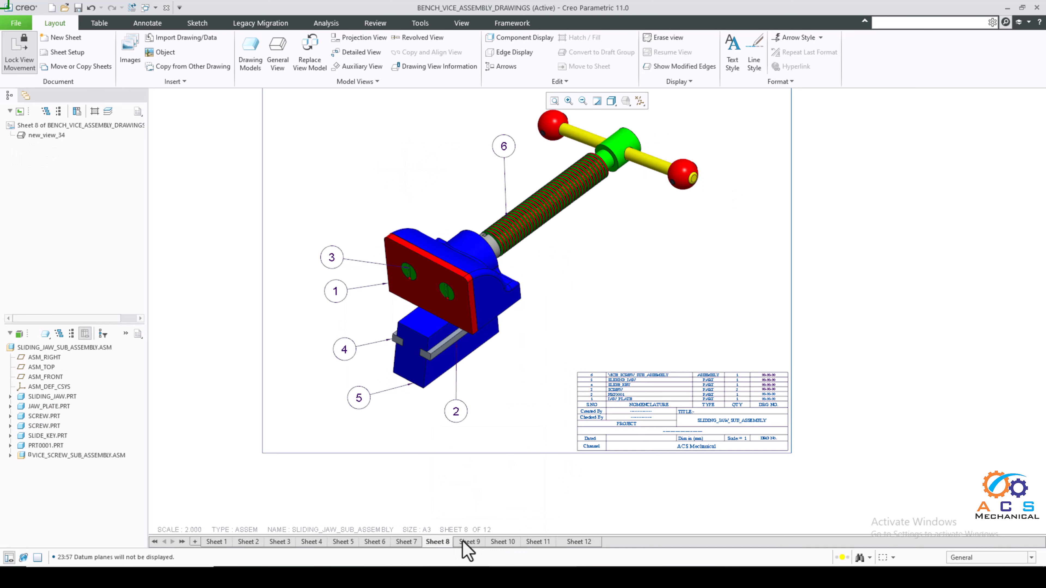
{"action": "left_click", "coordinate": [499, 543]}
{"action": "left_click", "coordinate": [535, 543]}
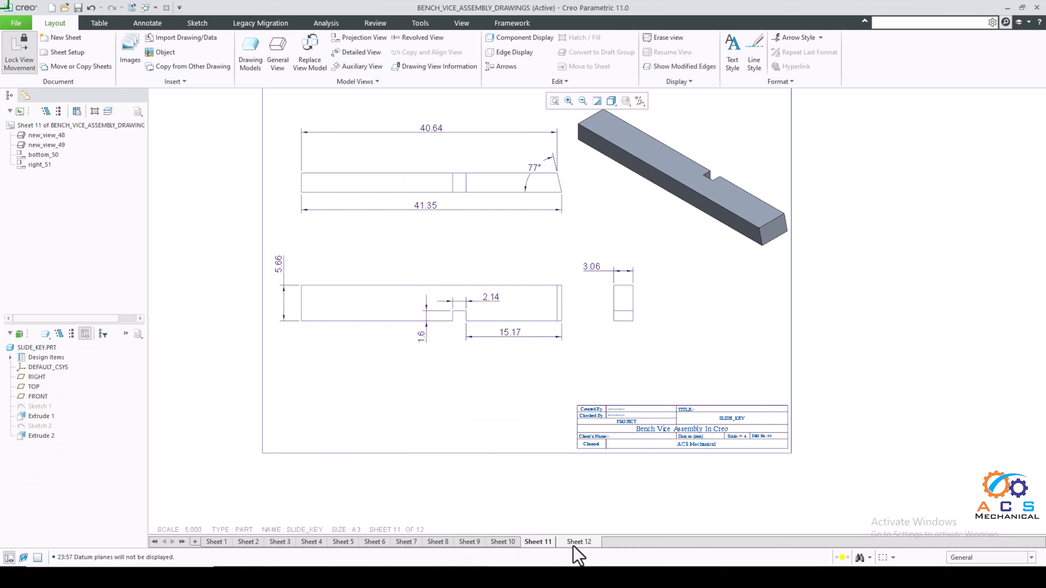
{"action": "left_click", "coordinate": [574, 543]}
{"action": "scroll", "coordinate": [611, 395], "scroll_direction": "down", "scroll_amount": 1}
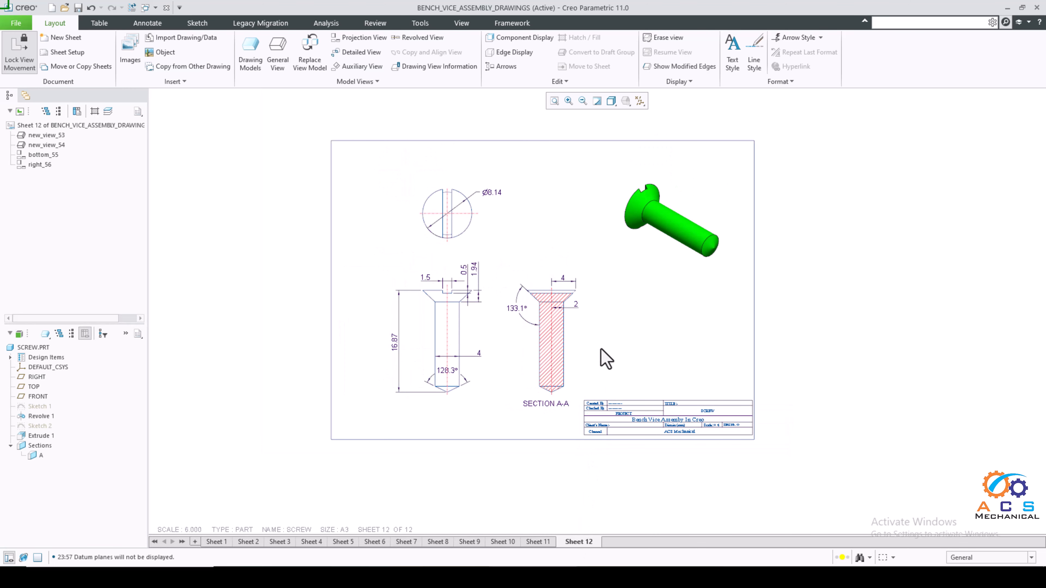
Add Sheet 13 to the drawing and return to the sliding jaw sub-assembly's parts list on Sheet 8
{"action": "left_click", "coordinate": [195, 543]}
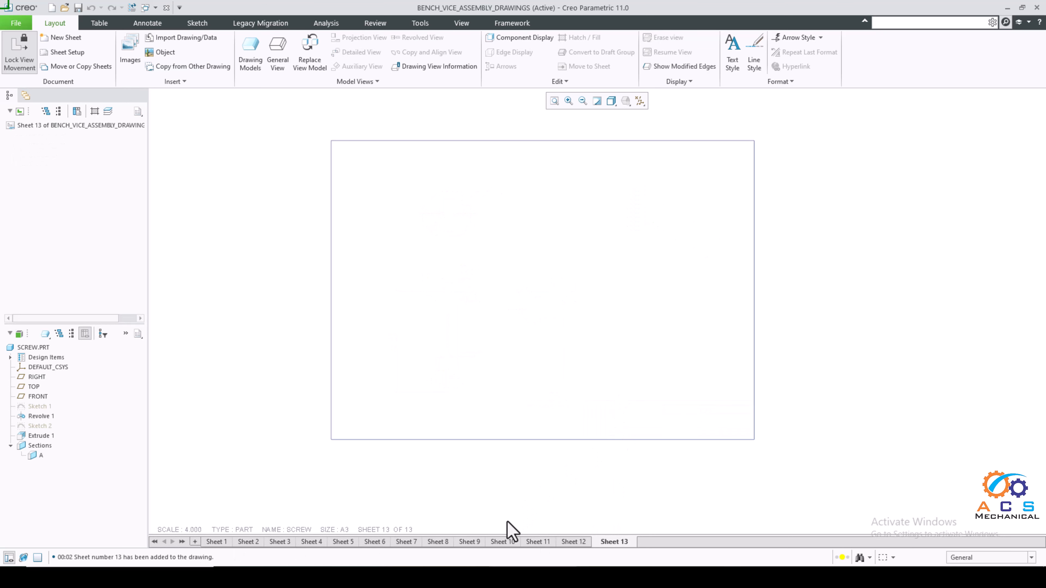
{"action": "mouse_move", "coordinate": [436, 547]}
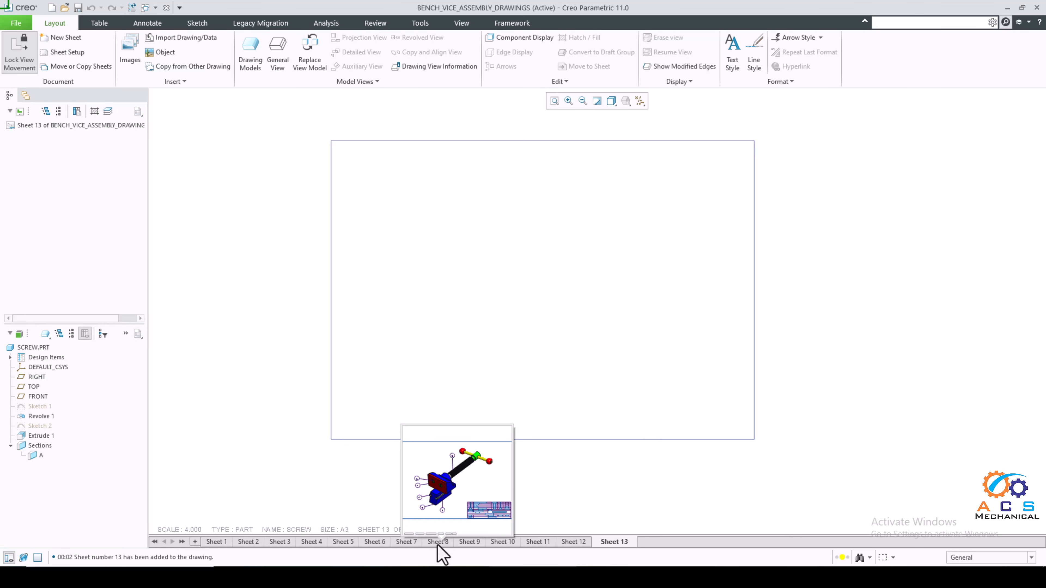
{"action": "left_click", "coordinate": [438, 543]}
{"action": "scroll", "coordinate": [680, 434], "scroll_direction": "down", "scroll_amount": 5}
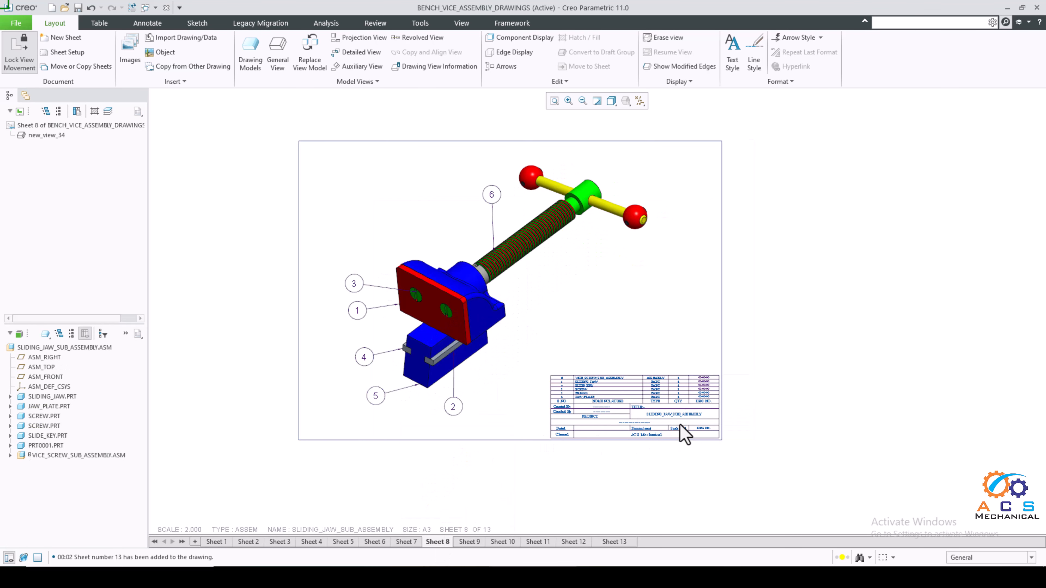
{"action": "scroll", "coordinate": [700, 432], "scroll_direction": "up", "scroll_amount": 3}
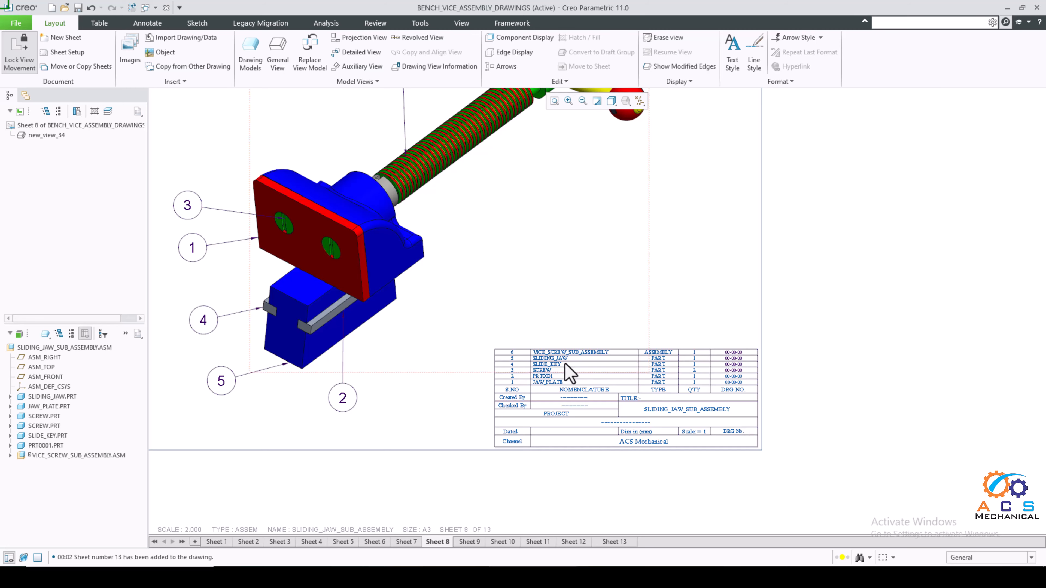
{"action": "scroll", "coordinate": [540, 358], "scroll_direction": "down", "scroll_amount": 5}
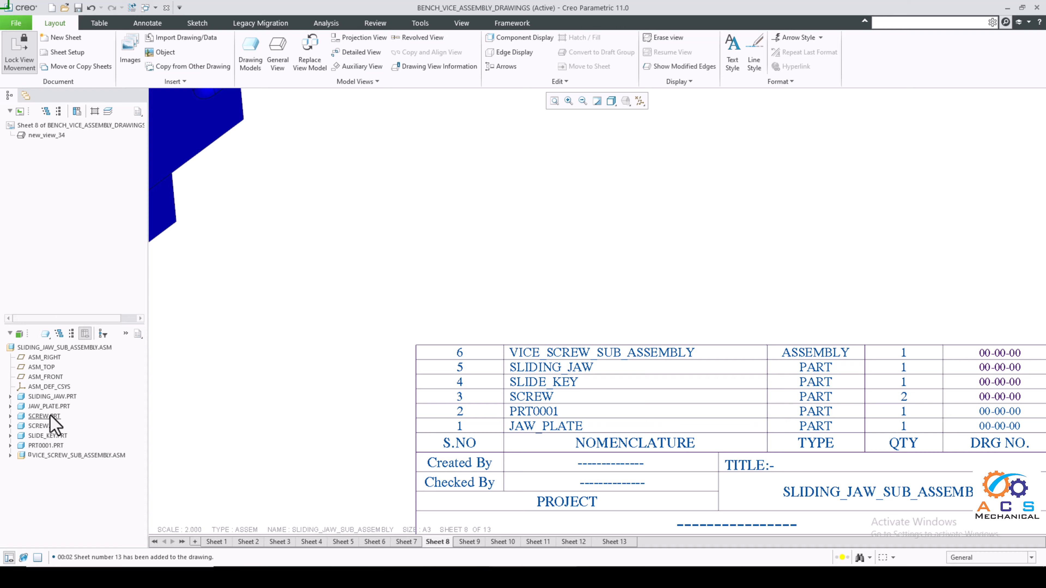
Set SLIDING_JAW.PRT from the sub-assembly's model tree as the current drawing model
{"action": "left_click", "coordinate": [53, 398]}
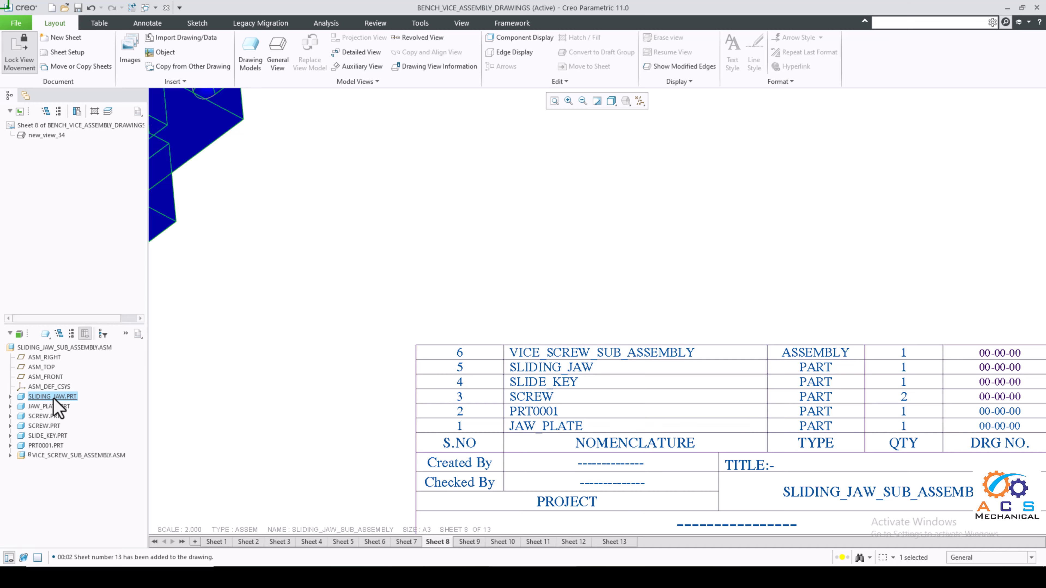
{"action": "right_click", "coordinate": [54, 399]}
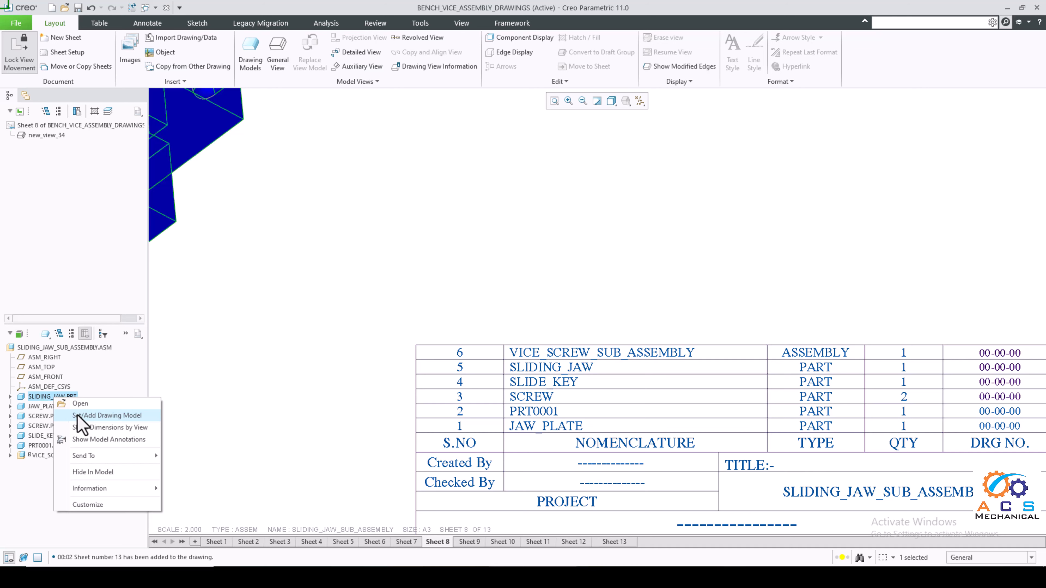
{"action": "left_click", "coordinate": [105, 416]}
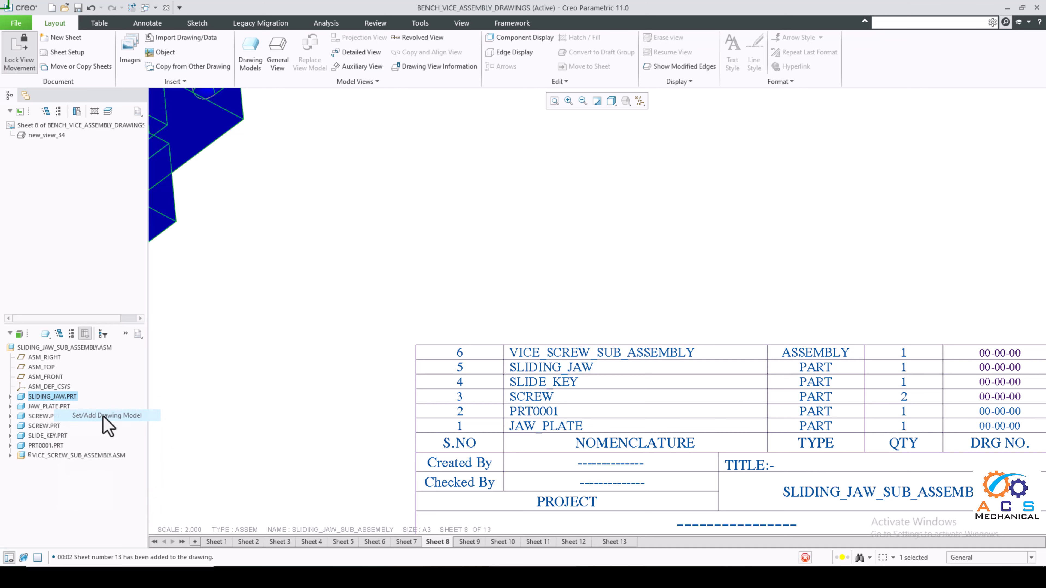
{"action": "scroll", "coordinate": [567, 447], "scroll_direction": "up", "scroll_amount": 5}
{"action": "scroll", "coordinate": [566, 417], "scroll_direction": "up", "scroll_amount": 3}
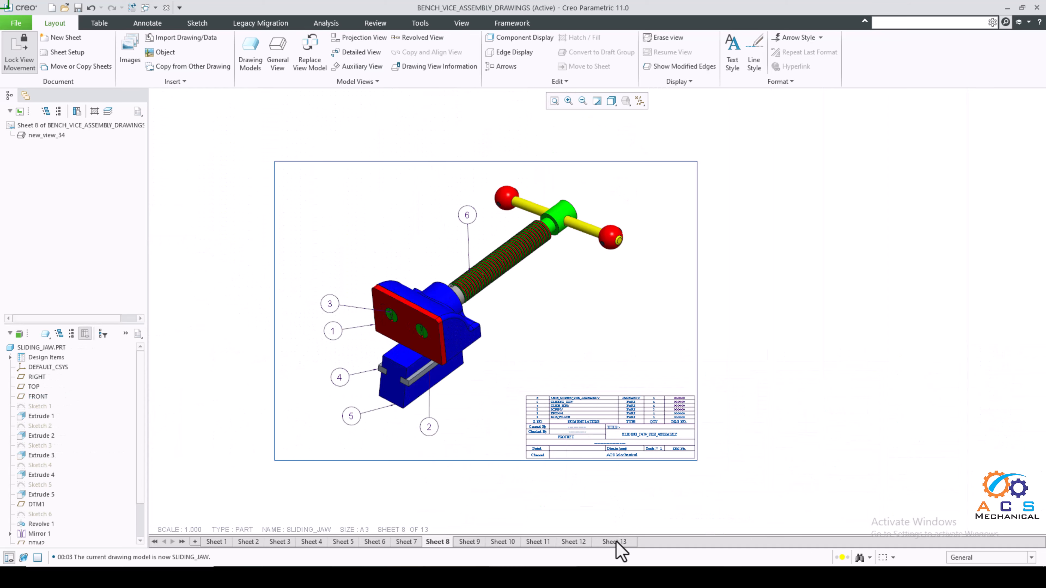
Place a general isometric view of the sliding jaw in the upper-right area of blank Sheet 13, with No Combined State
{"action": "mouse_move", "coordinate": [615, 541]}
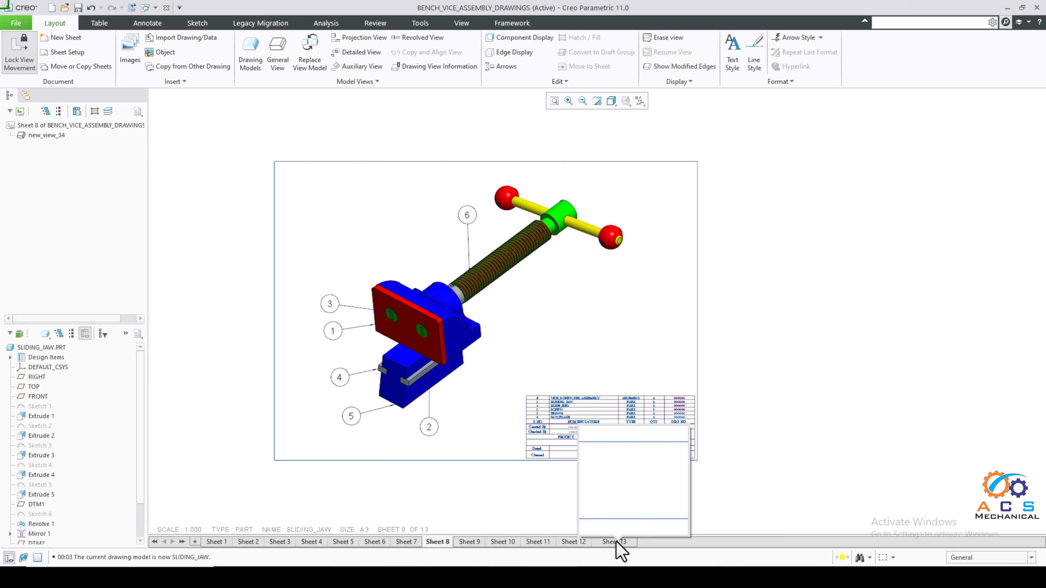
{"action": "left_click", "coordinate": [616, 542]}
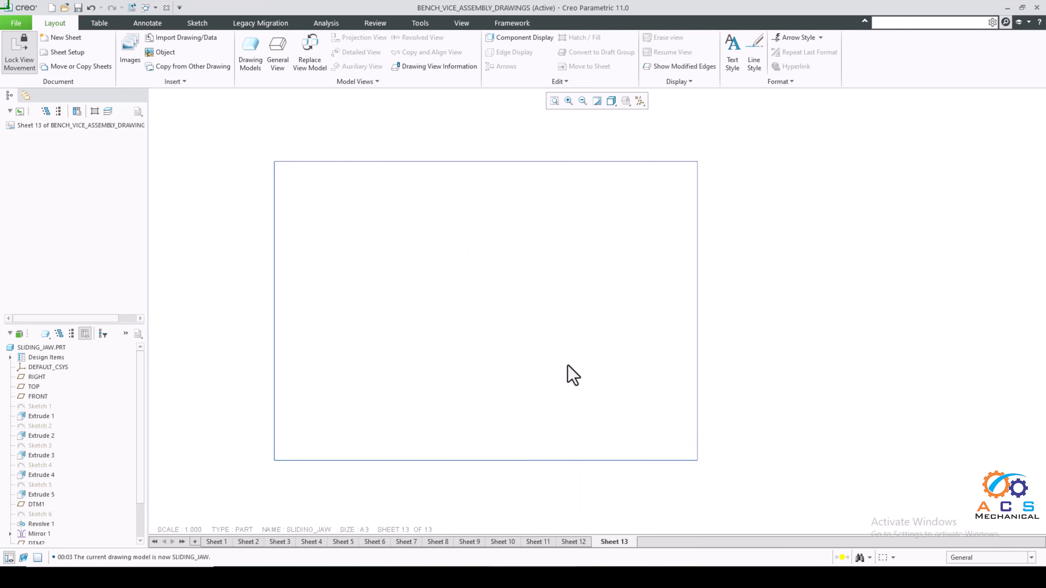
{"action": "scroll", "coordinate": [568, 373], "scroll_direction": "up", "scroll_amount": 1}
{"action": "scroll", "coordinate": [469, 346], "scroll_direction": "down", "scroll_amount": 1}
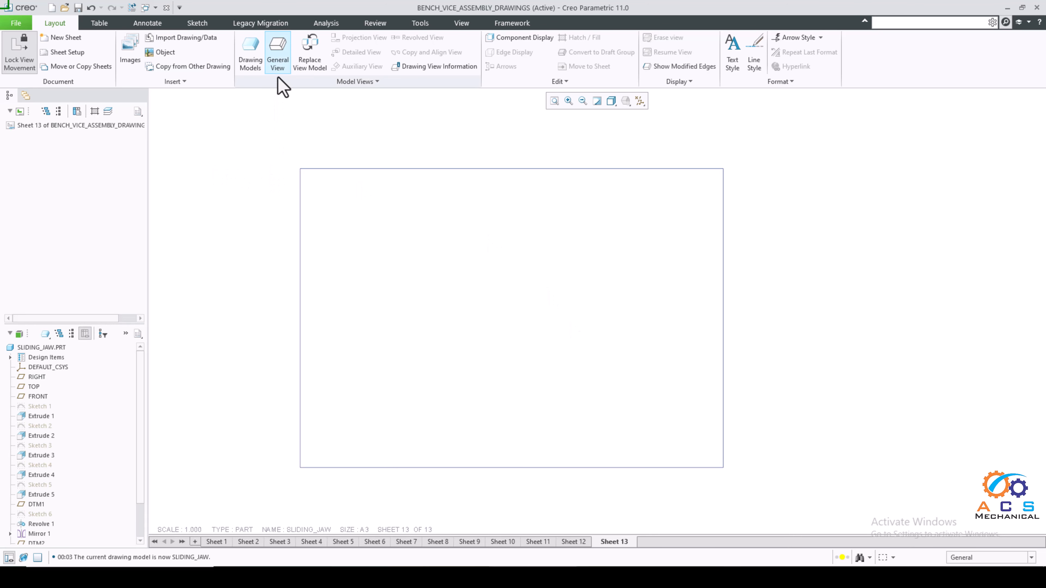
{"action": "left_click", "coordinate": [278, 51]}
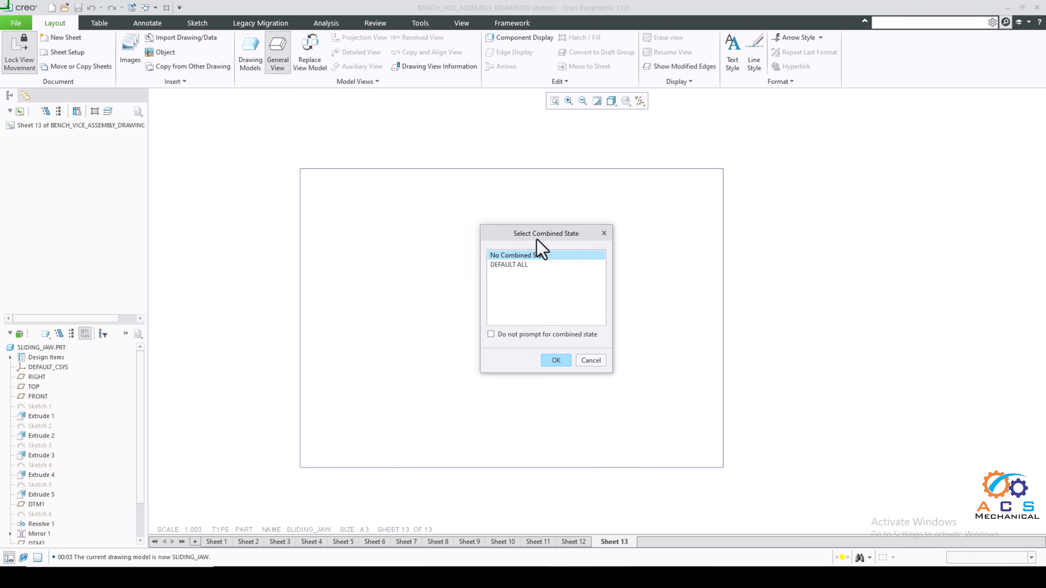
{"action": "left_click", "coordinate": [555, 361]}
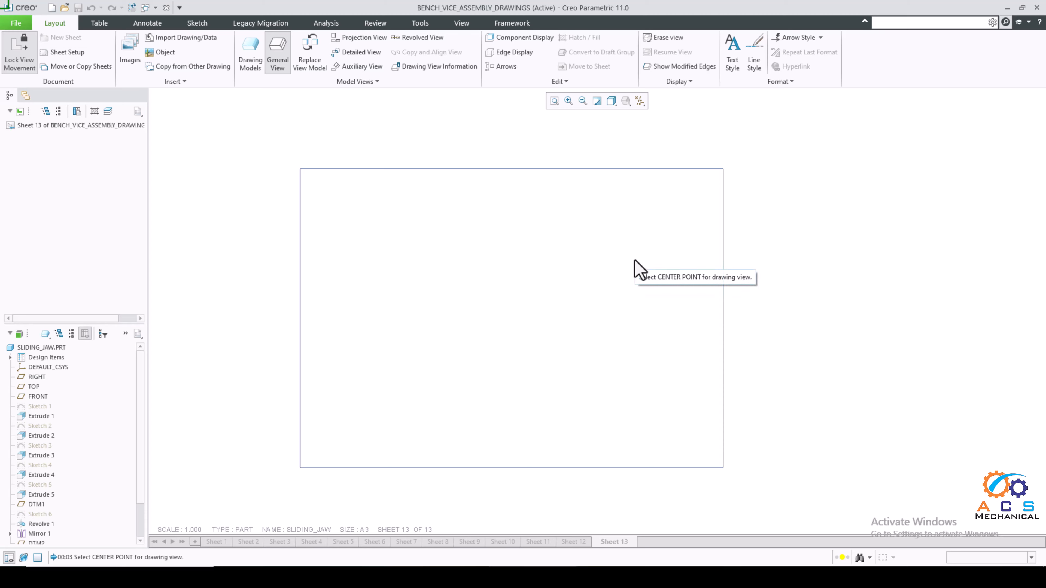
{"action": "left_click", "coordinate": [634, 260]}
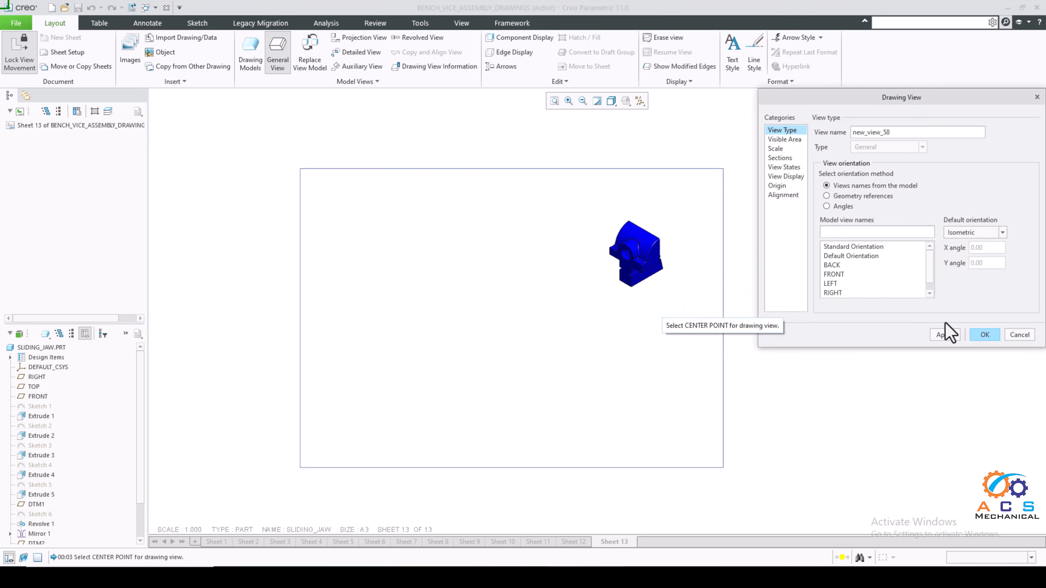
{"action": "left_click", "coordinate": [946, 335]}
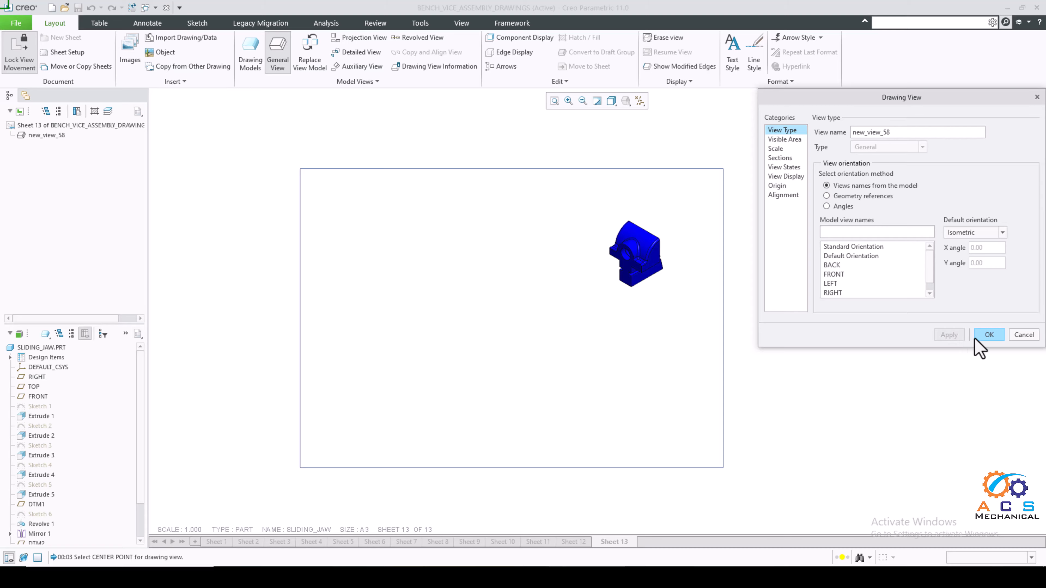
{"action": "left_click", "coordinate": [988, 335]}
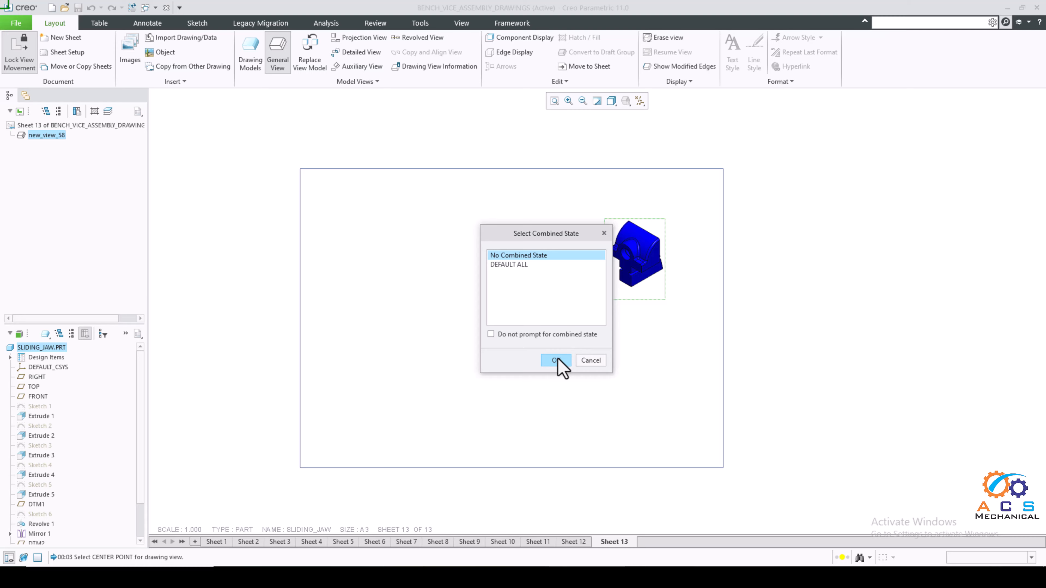
Place a second general view of the sliding jaw in the sheet's upper-left area, with No Combined State and FRONT orientation
{"action": "left_click", "coordinate": [559, 363]}
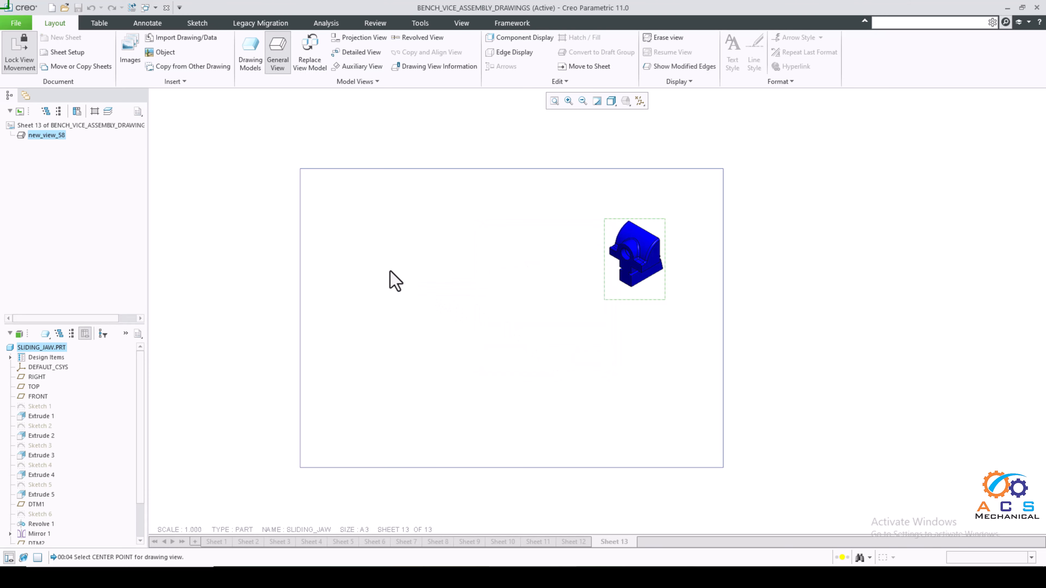
{"action": "left_click", "coordinate": [374, 263]}
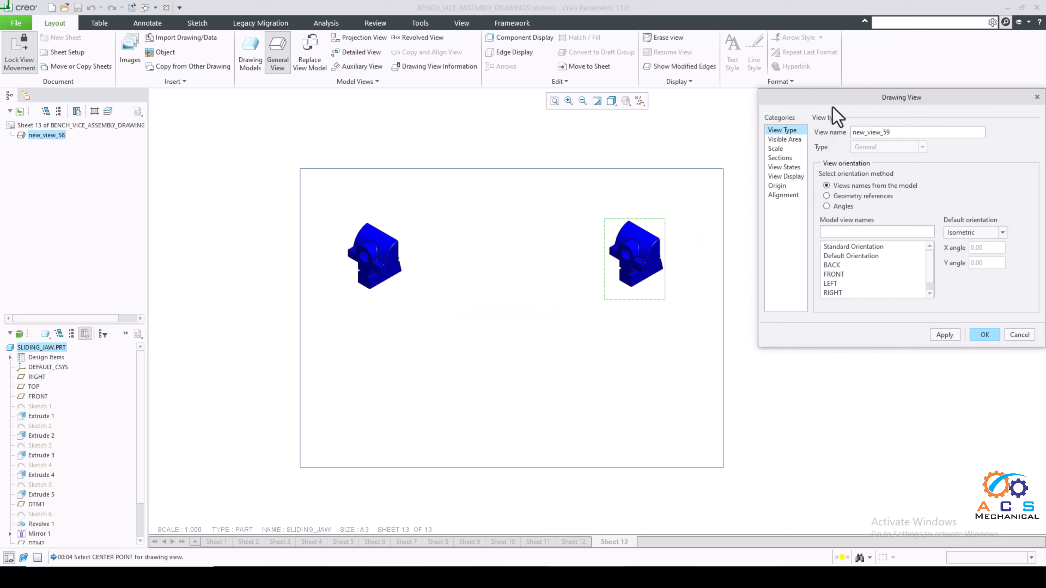
{"action": "left_click_drag", "start_coordinate": [833, 99], "coordinate": [800, 121]}
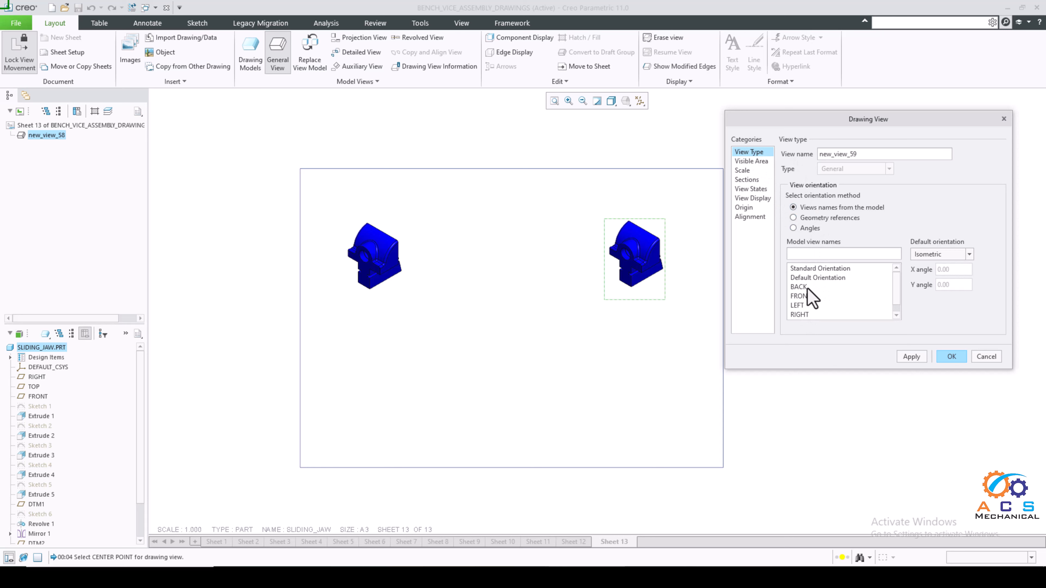
{"action": "scroll", "coordinate": [805, 315], "scroll_direction": "down", "scroll_amount": 1}
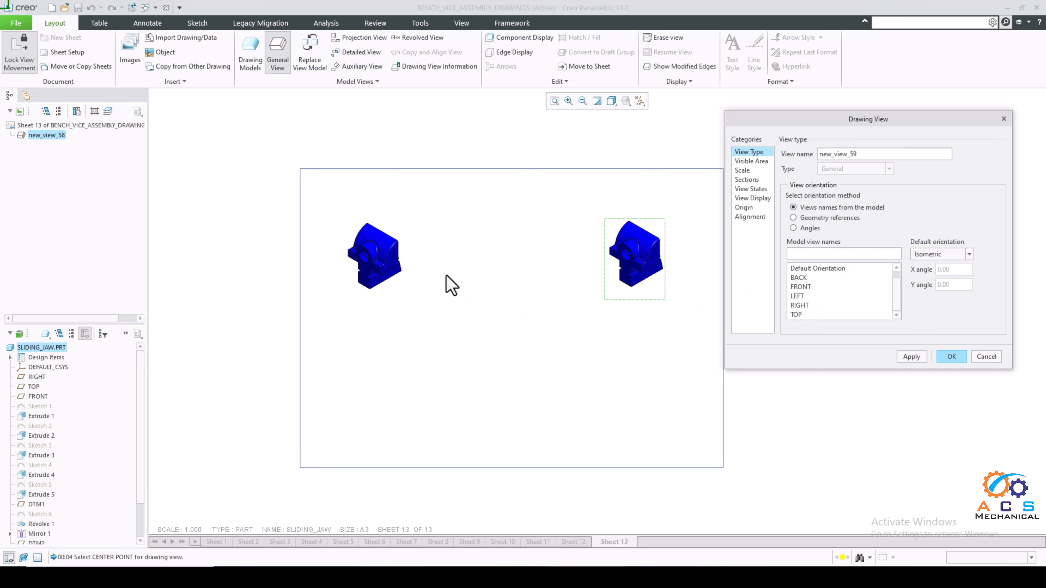
{"action": "left_click", "coordinate": [801, 287]}
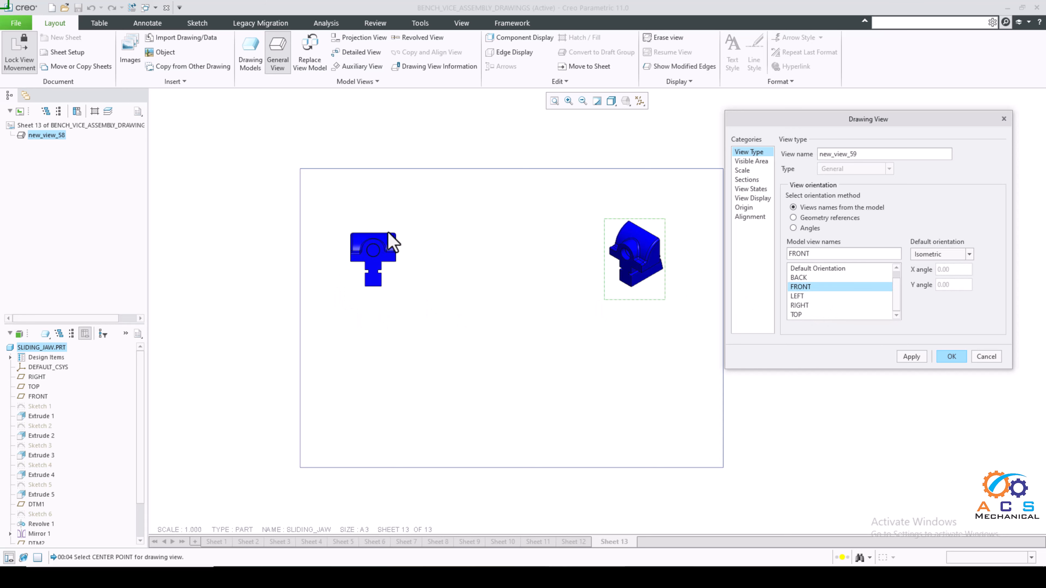
{"action": "left_click", "coordinate": [910, 357]}
{"action": "left_click", "coordinate": [955, 358]}
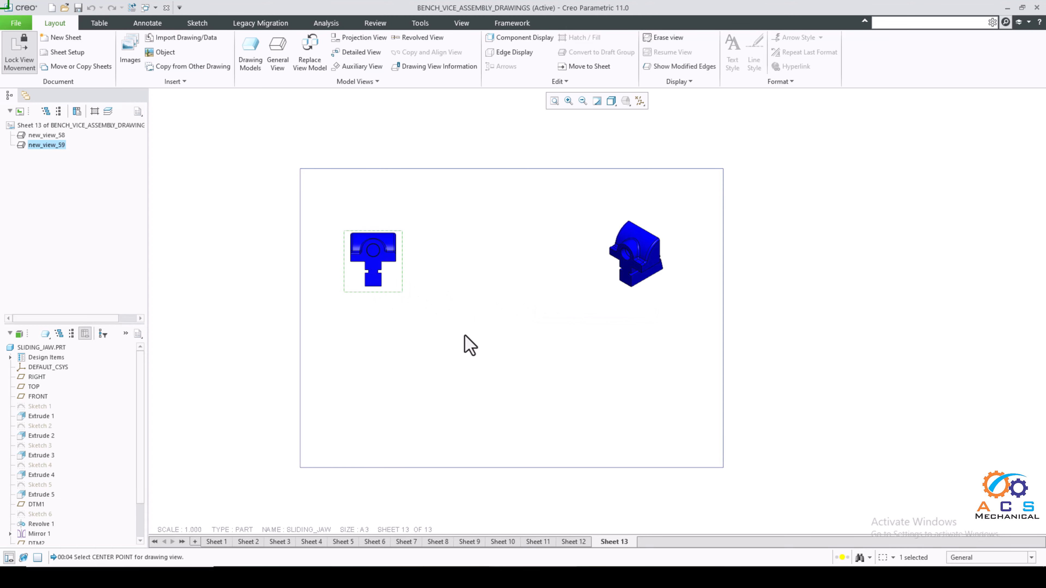
Create a projection view of the sliding jaw directly above its front view
{"action": "left_click", "coordinate": [360, 38]}
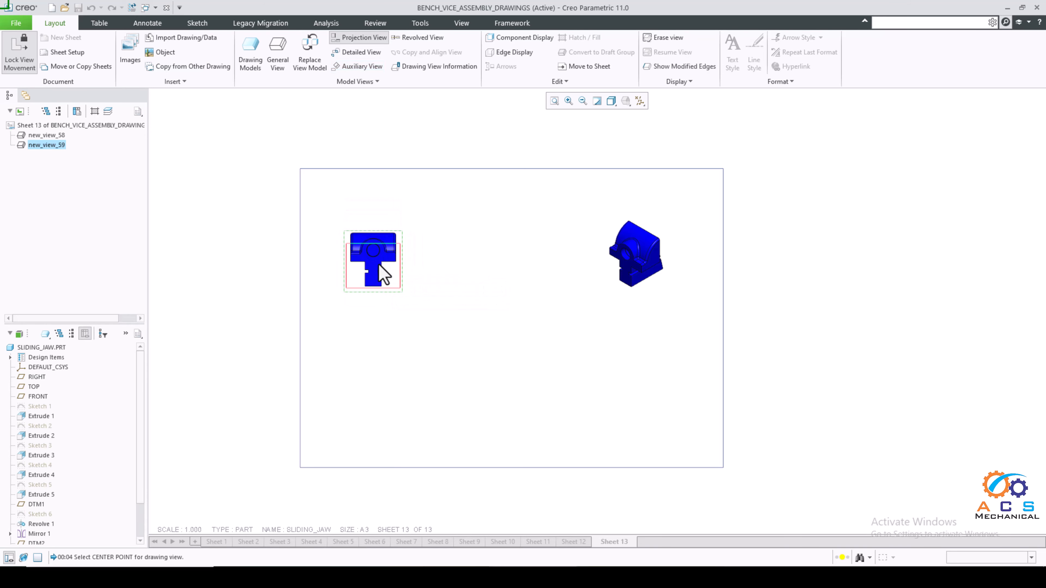
{"action": "left_click", "coordinate": [382, 166]}
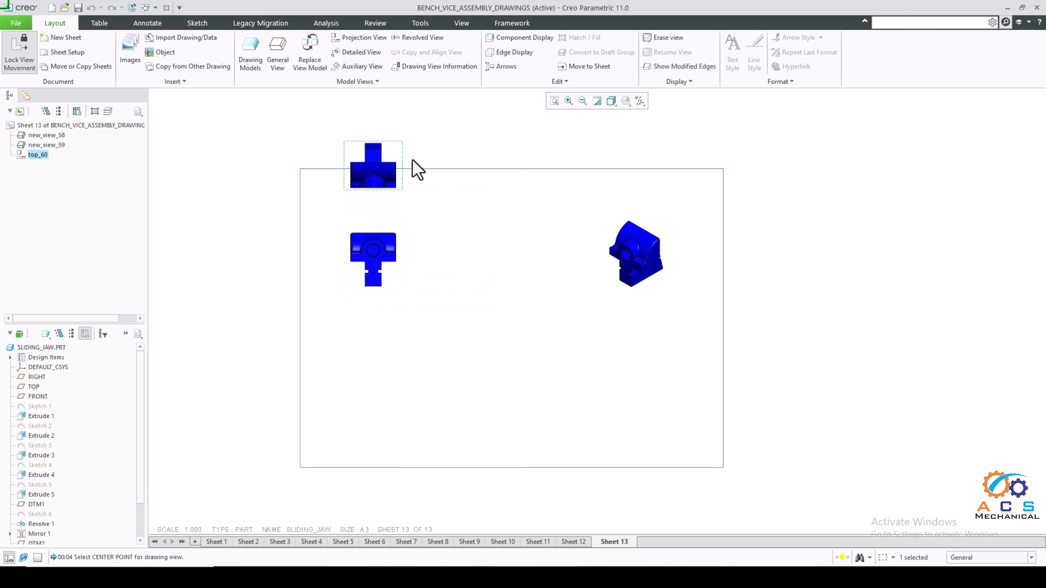
Delete the projection view above the sliding jaw's front view and create a projection view directly below the front view instead
{"action": "left_click", "coordinate": [389, 170]}
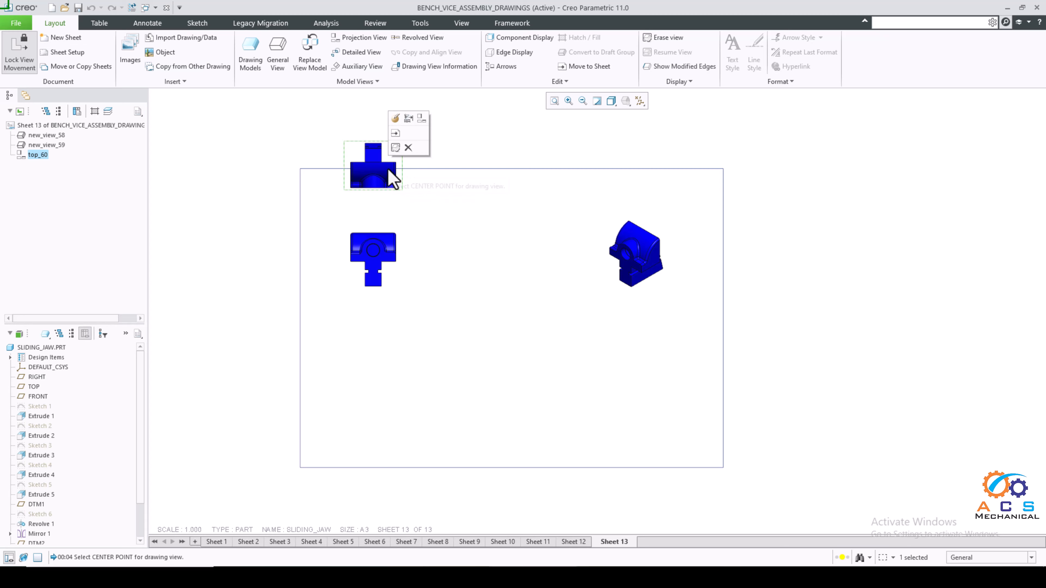
{"action": "key", "text": "Delete"}
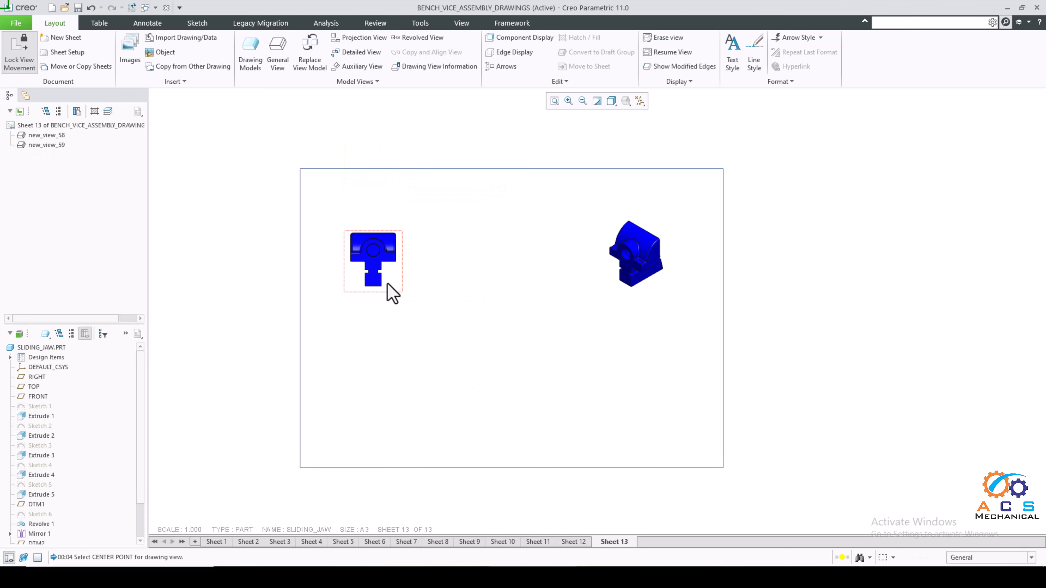
{"action": "left_click", "coordinate": [361, 38]}
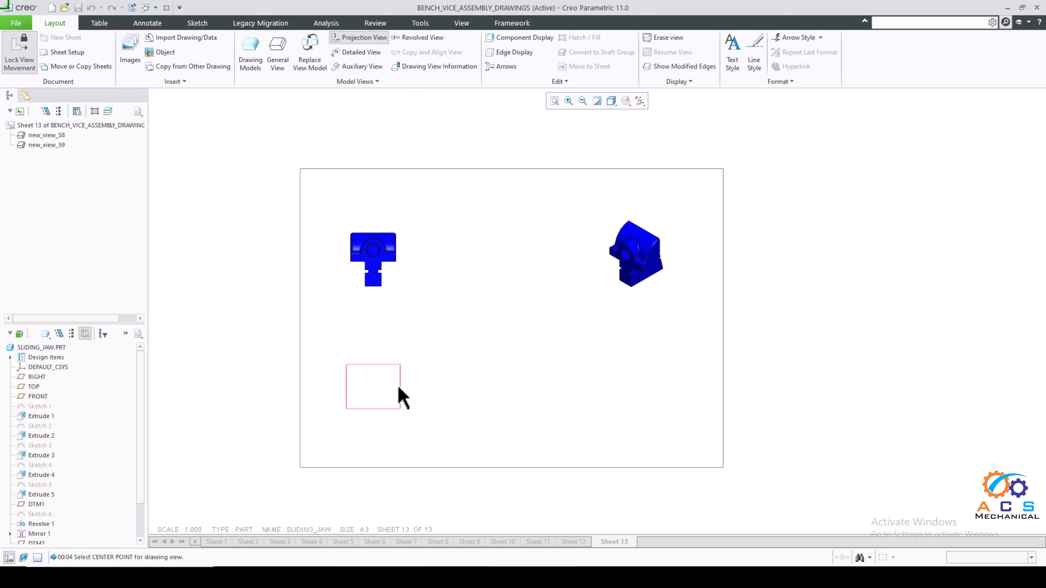
{"action": "left_click", "coordinate": [400, 395]}
{"action": "scroll", "coordinate": [363, 394], "scroll_direction": "up", "scroll_amount": 2}
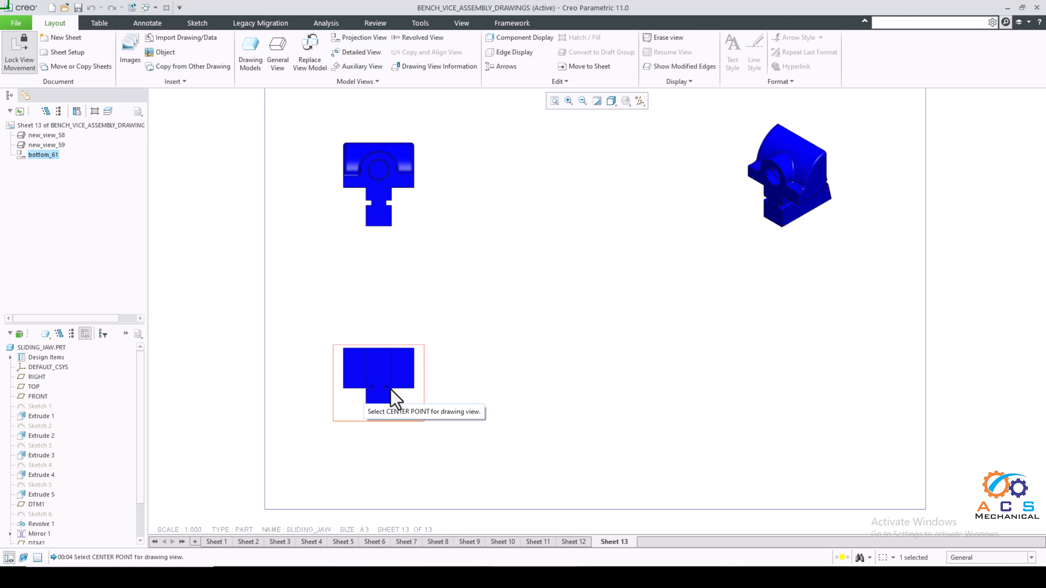
{"action": "scroll", "coordinate": [399, 398], "scroll_direction": "down", "scroll_amount": 2}
{"action": "left_click", "coordinate": [497, 351]}
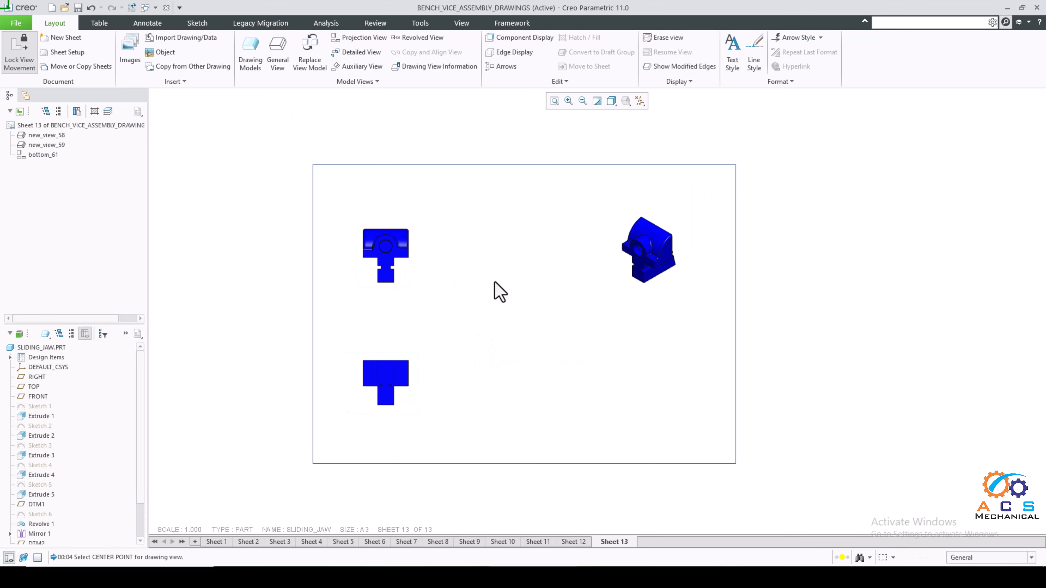
Create a projection view of the sliding jaw to the right of its front view, between it and the isometric view
{"action": "left_click", "coordinate": [362, 37]}
{"action": "left_click", "coordinate": [396, 266]}
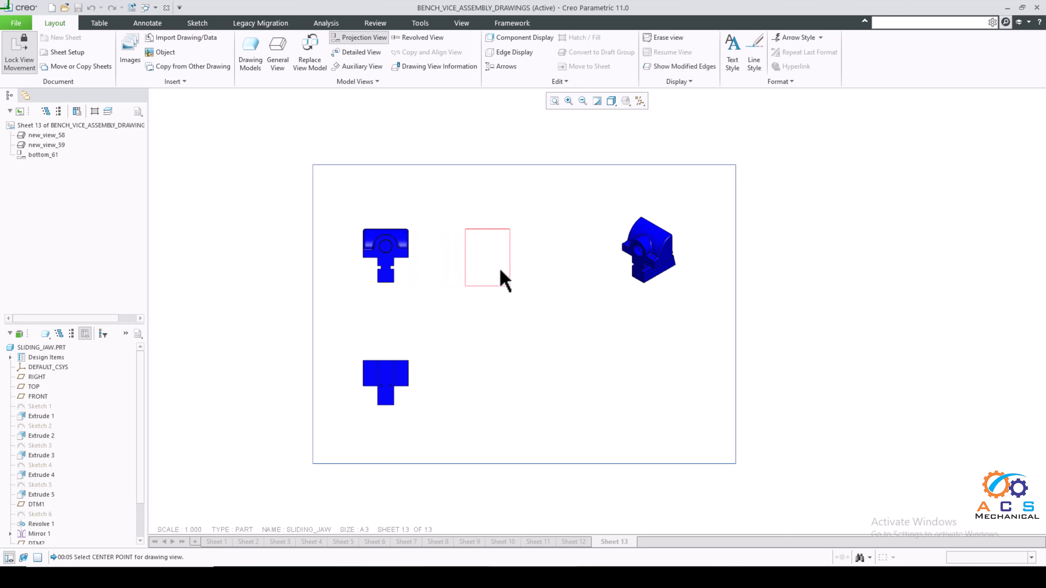
{"action": "left_click", "coordinate": [534, 283]}
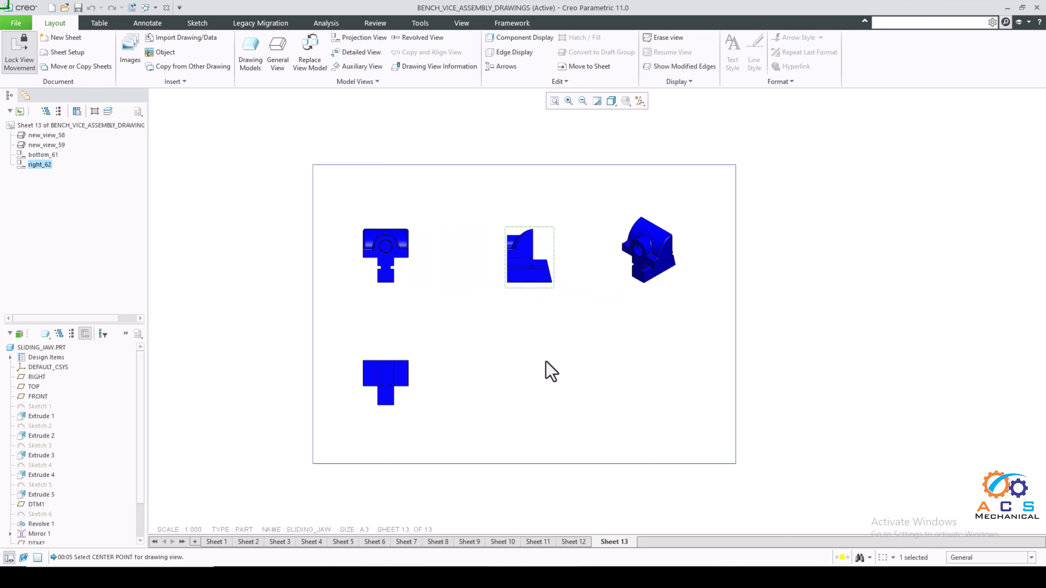
{"action": "left_click", "coordinate": [529, 337]}
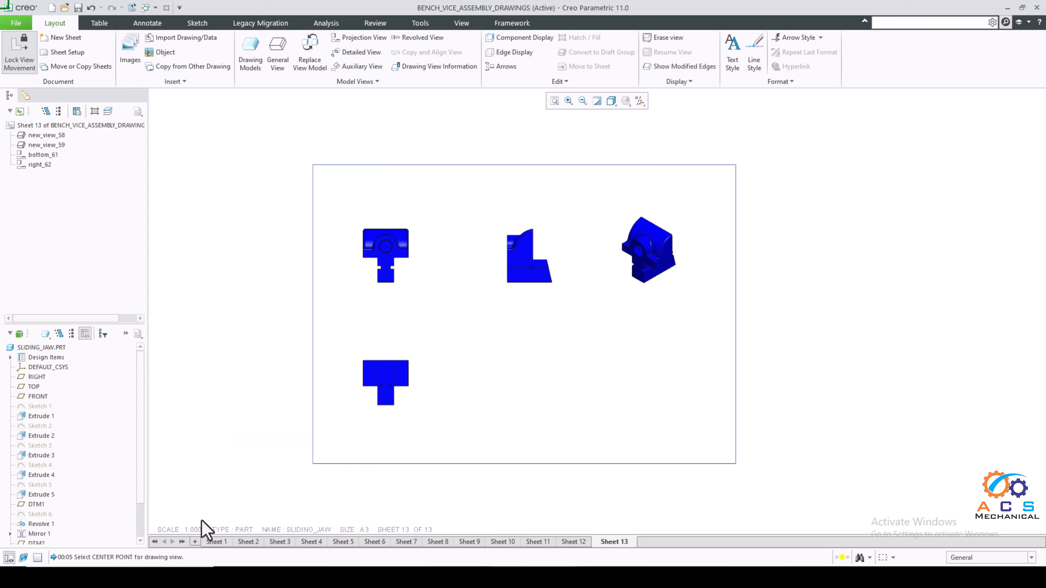
Set the drawing scale of Sheet 13 to 2
{"action": "left_click", "coordinate": [194, 531]}
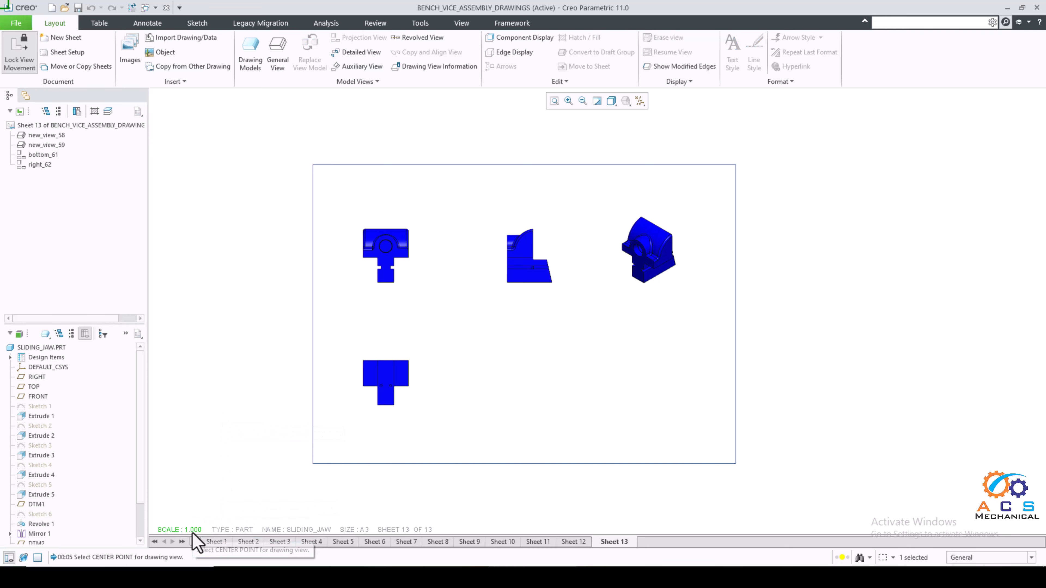
{"action": "left_click", "coordinate": [193, 533]}
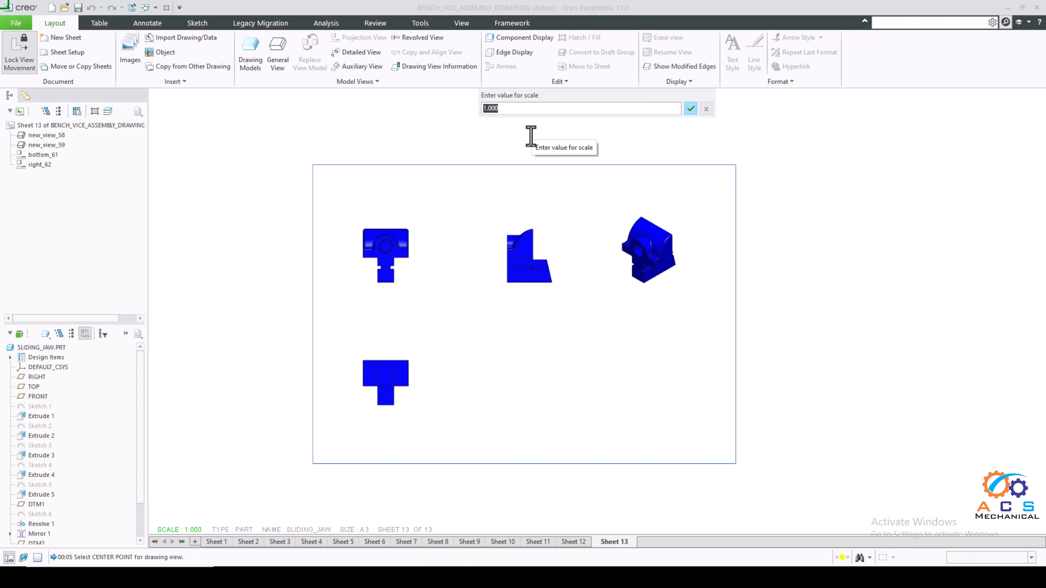
{"action": "type", "text": "2"}
{"action": "key", "text": "Return"}
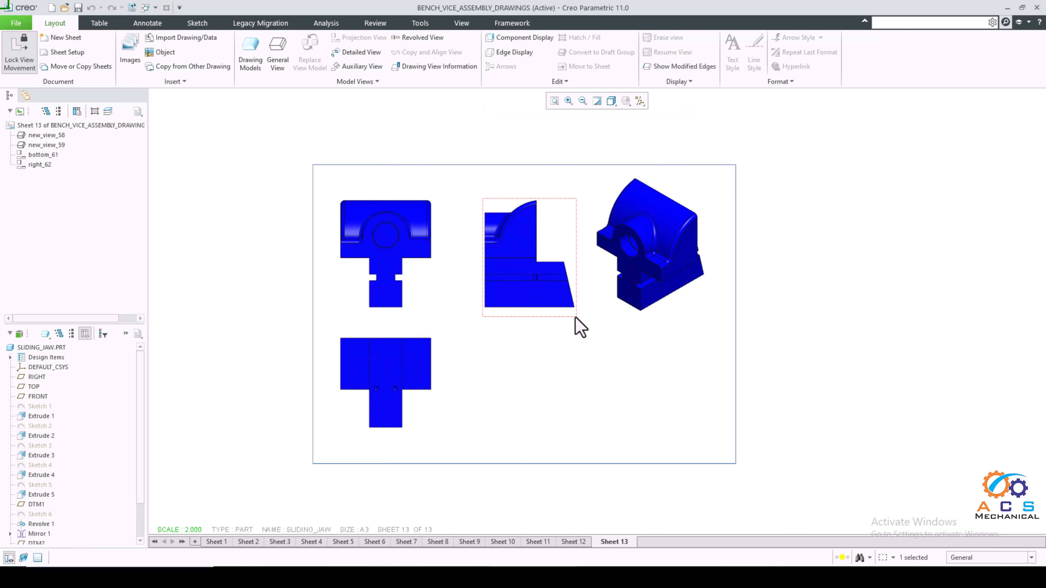
Unlock view movement so the sliding jaw views can be repositioned on the sheet
{"action": "left_click", "coordinate": [656, 296]}
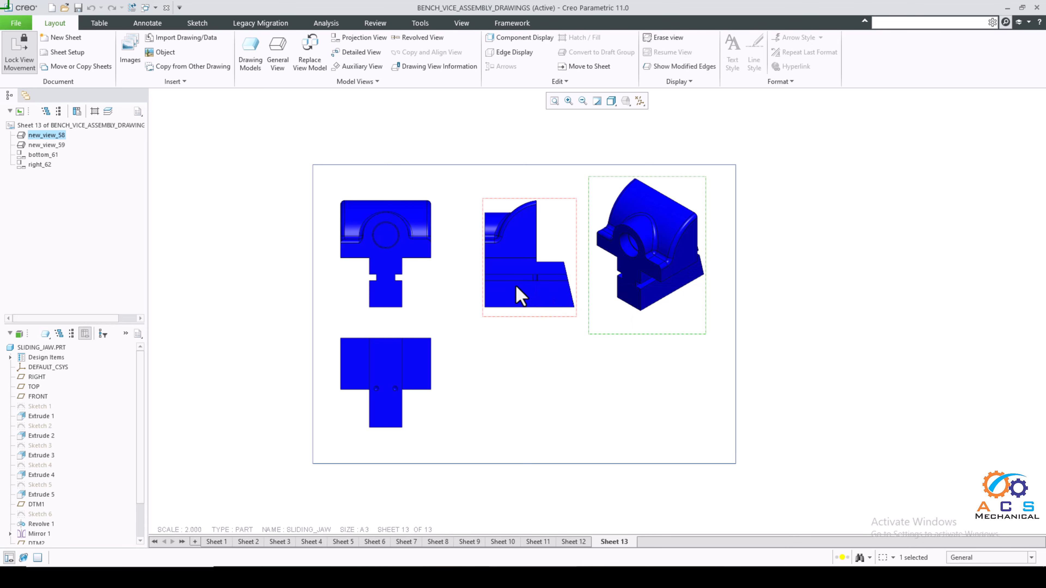
{"action": "left_click", "coordinate": [534, 302]}
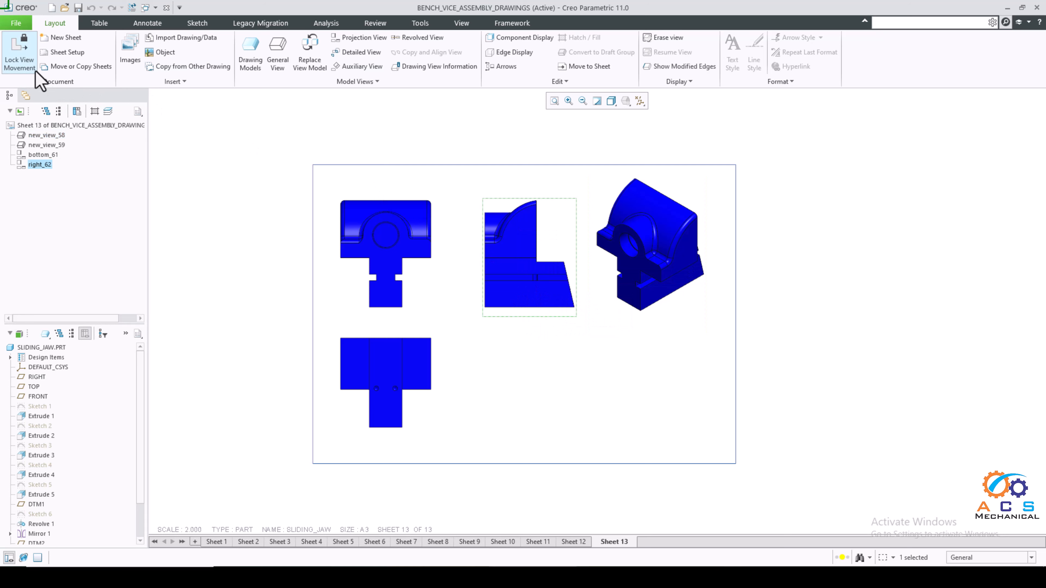
{"action": "left_click", "coordinate": [19, 66]}
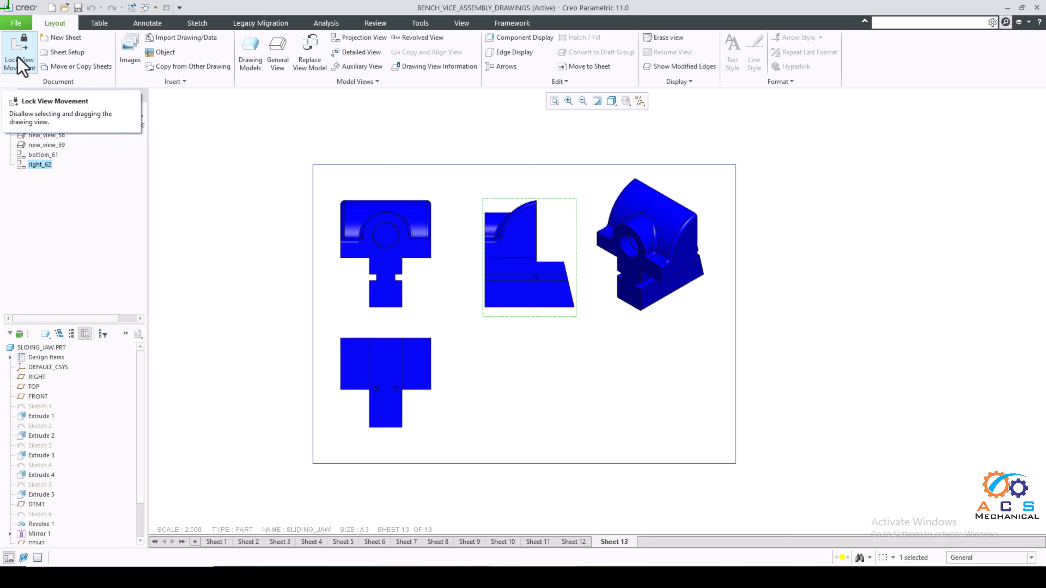
{"action": "left_click", "coordinate": [20, 66]}
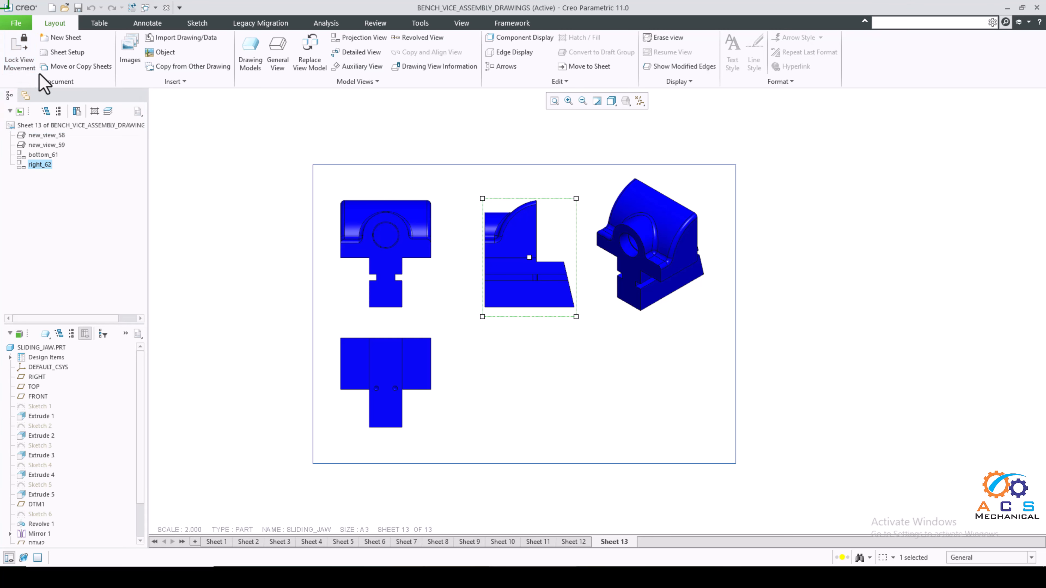
Move the isometric, side and front views slightly to the right to space the views evenly on the sheet
{"action": "left_click", "coordinate": [670, 256]}
{"action": "left_click_drag", "start_coordinate": [664, 272], "coordinate": [696, 272]}
{"action": "left_click", "coordinate": [492, 304]}
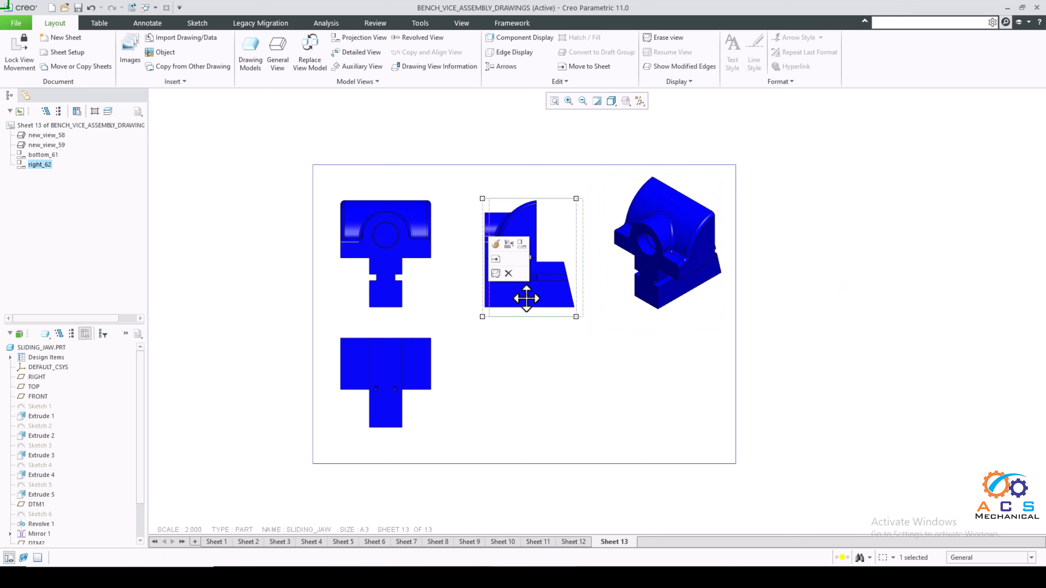
{"action": "left_click_drag", "start_coordinate": [521, 298], "coordinate": [528, 298]}
{"action": "left_click", "coordinate": [416, 260]}
{"action": "left_click_drag", "start_coordinate": [404, 257], "coordinate": [415, 256]}
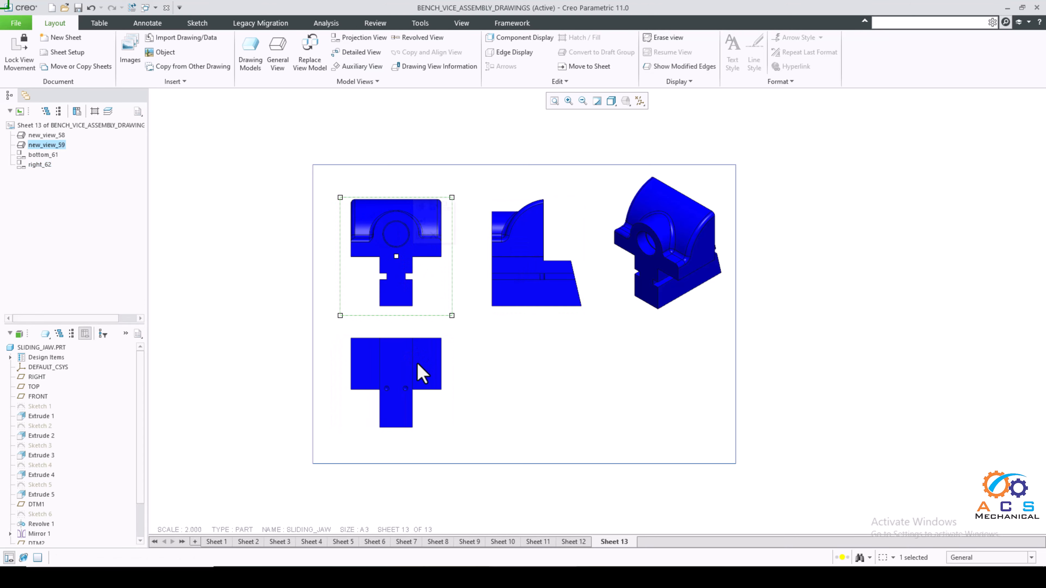
{"action": "left_click", "coordinate": [418, 364]}
{"action": "left_click", "coordinate": [511, 385]}
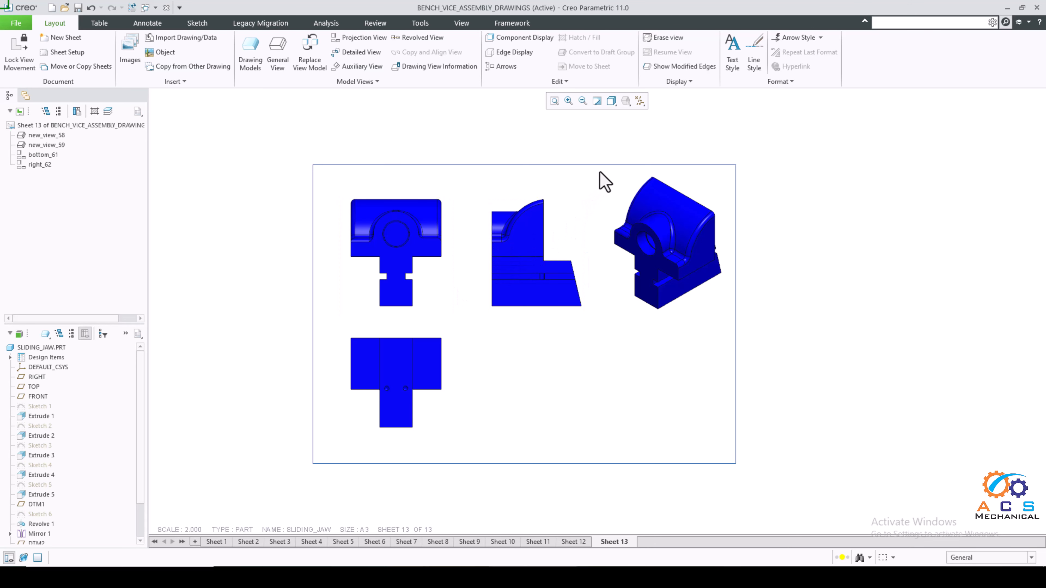
Set the front, side and bottom views to the No Hidden display style with Solid tangent edges
{"action": "mouse_move", "coordinate": [600, 171]}
{"action": "left_mouse_down"}
{"action": "mouse_move", "coordinate": [335, 430]}
{"action": "mouse_move", "coordinate": [336, 453]}
{"action": "left_mouse_up"}
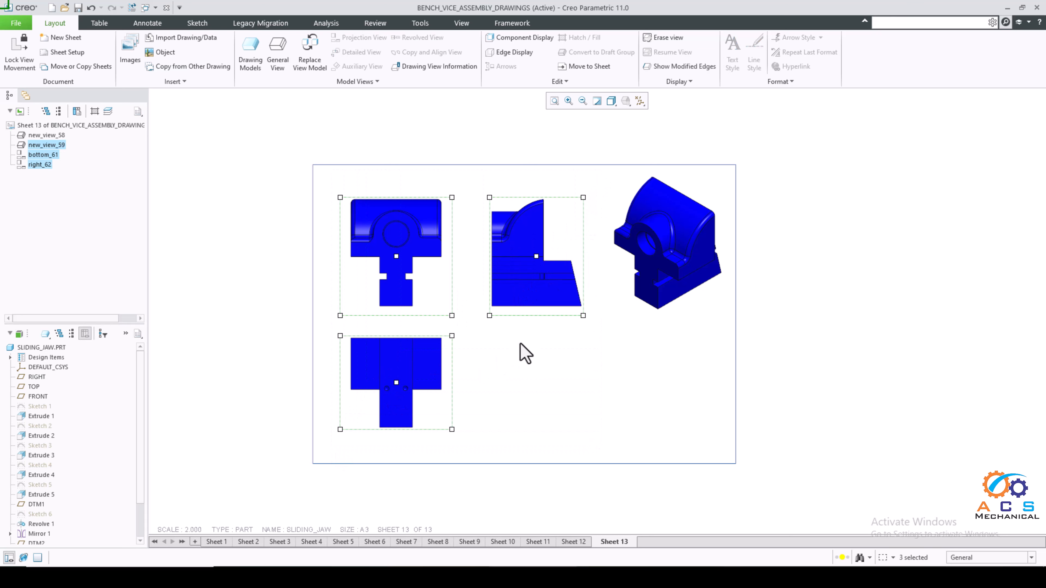
{"action": "right_click", "coordinate": [581, 355]}
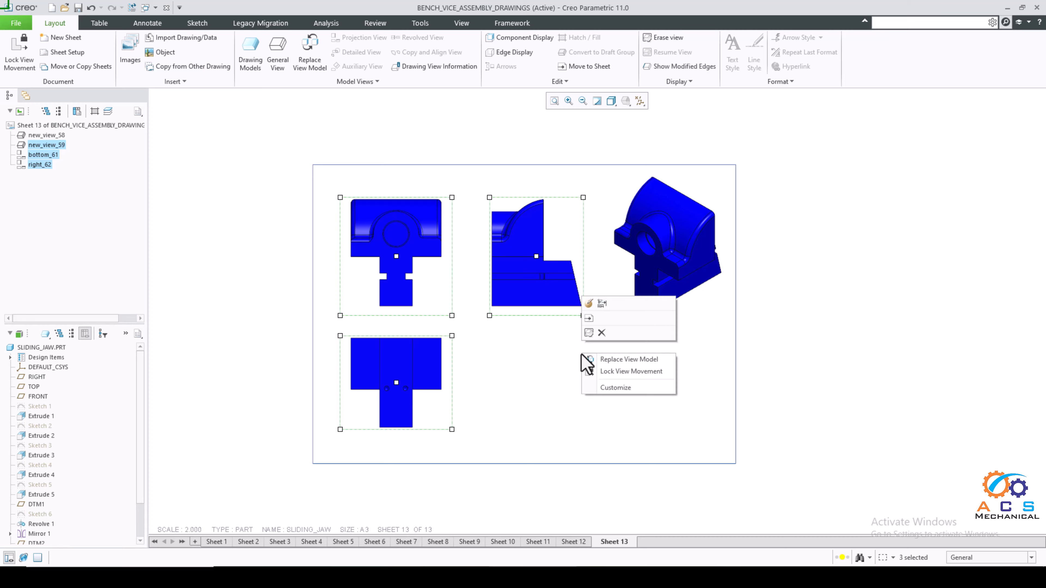
{"action": "left_click", "coordinate": [589, 304]}
{"action": "left_click_drag", "start_coordinate": [820, 127], "coordinate": [537, 156]}
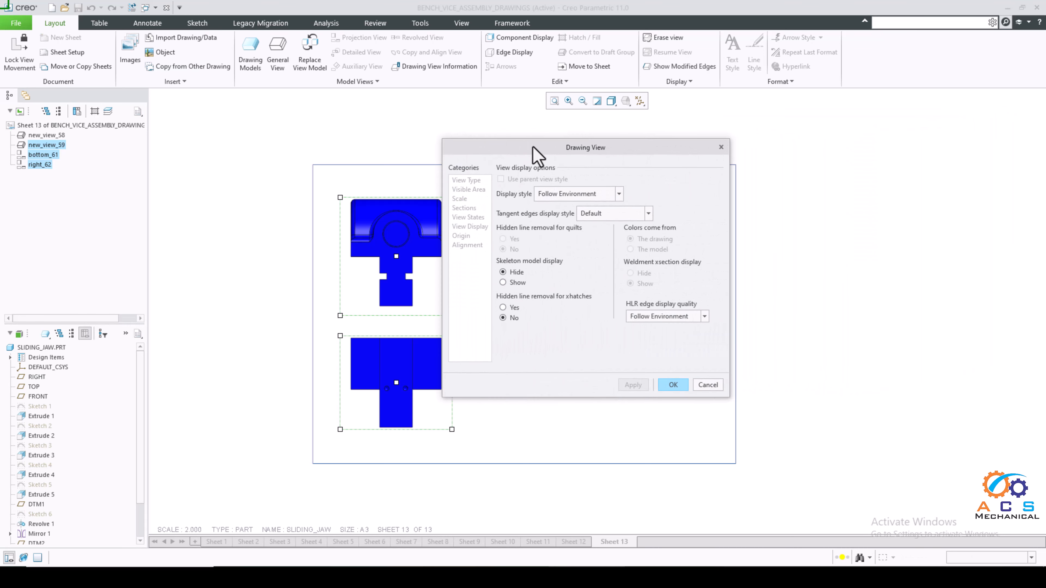
{"action": "left_click", "coordinate": [582, 194]}
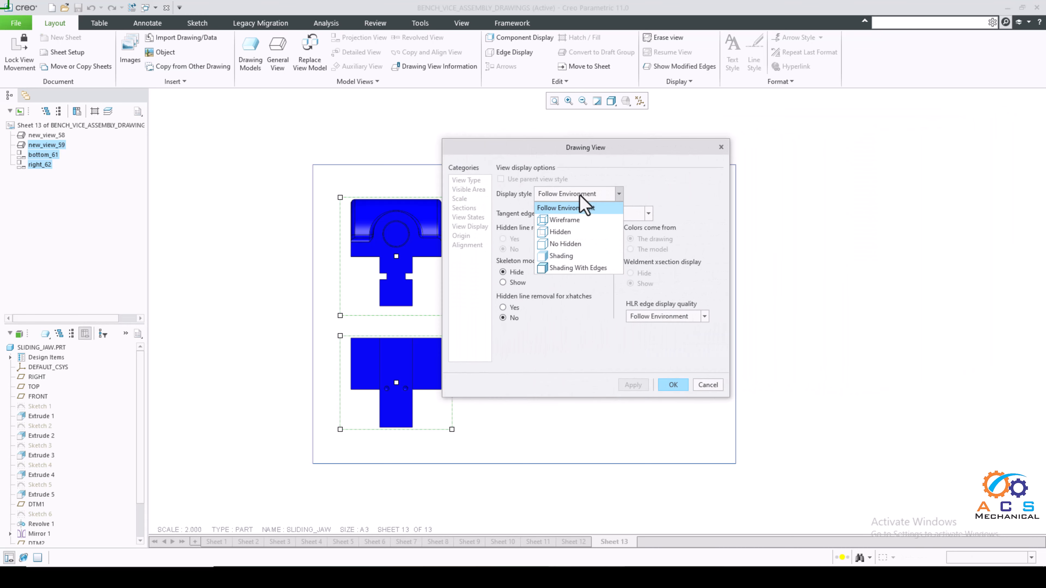
{"action": "left_click", "coordinate": [574, 244]}
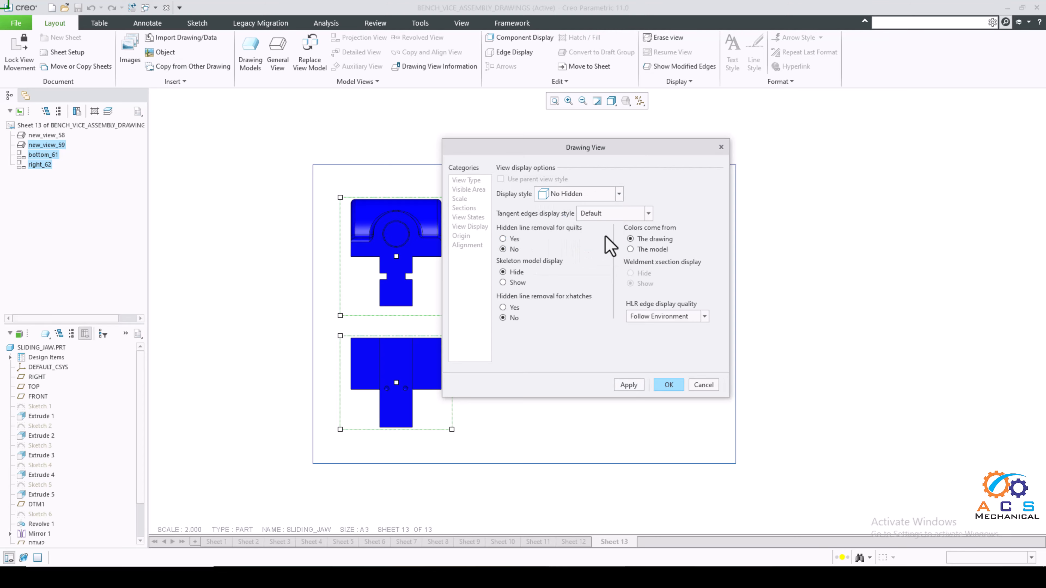
{"action": "left_click", "coordinate": [611, 218]}
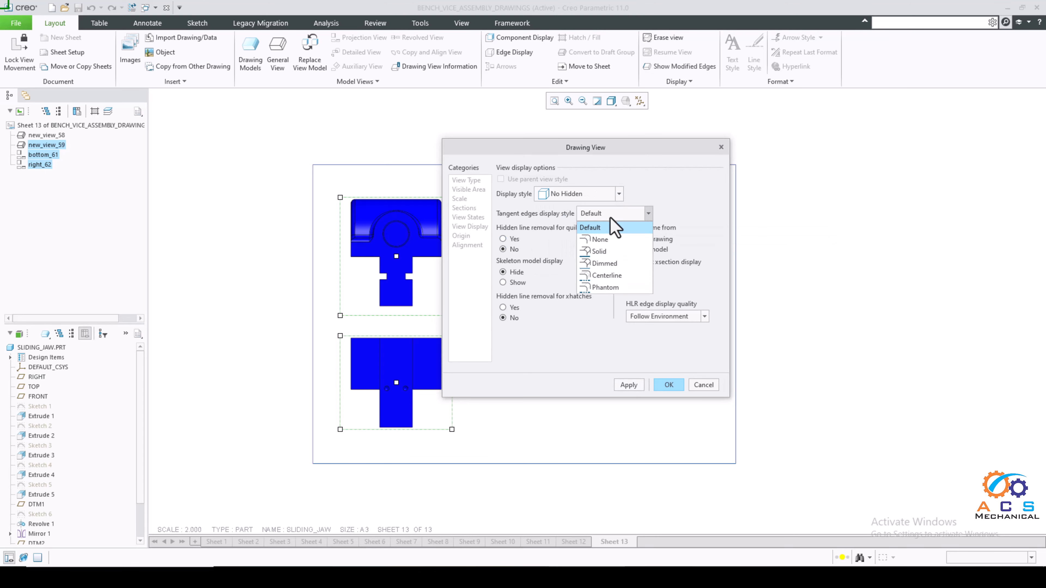
{"action": "left_click", "coordinate": [602, 252]}
{"action": "left_click", "coordinate": [629, 387]}
{"action": "left_click", "coordinate": [669, 386]}
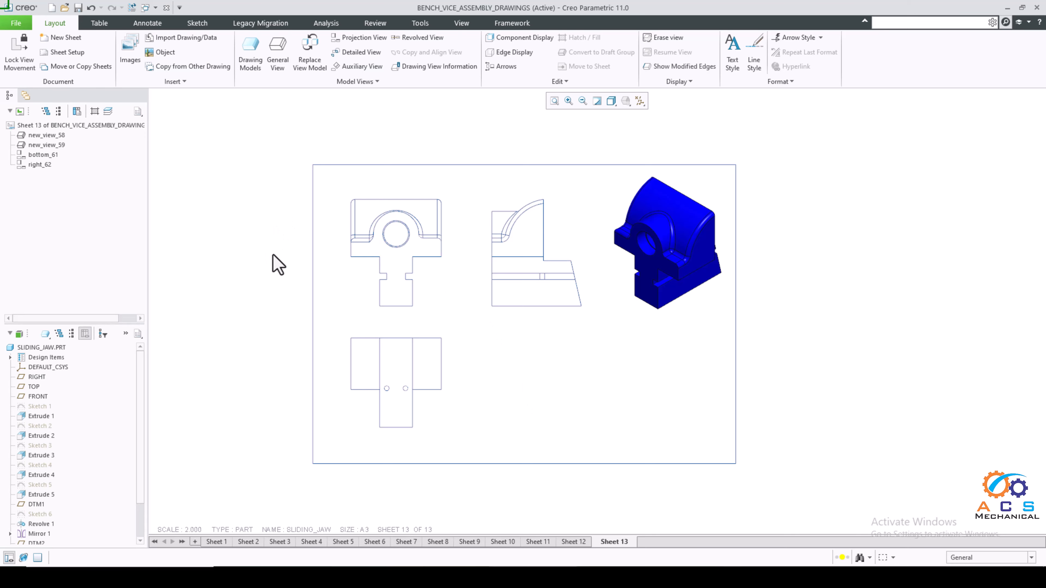
Show the model datum axis A_5 through the large round hole in the sliding jaw's front view
{"action": "left_click", "coordinate": [151, 24]}
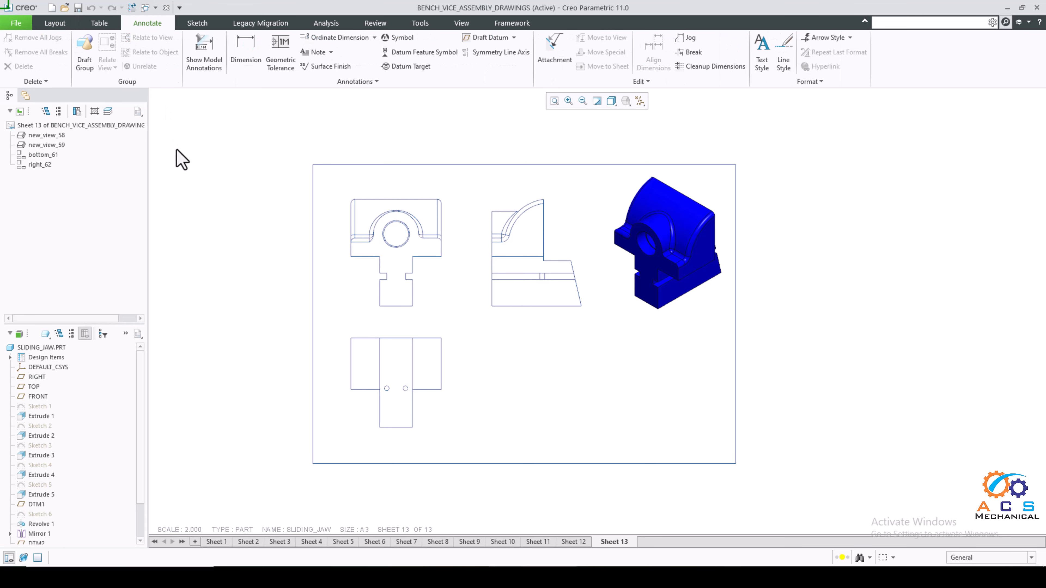
{"action": "left_click", "coordinate": [204, 52]}
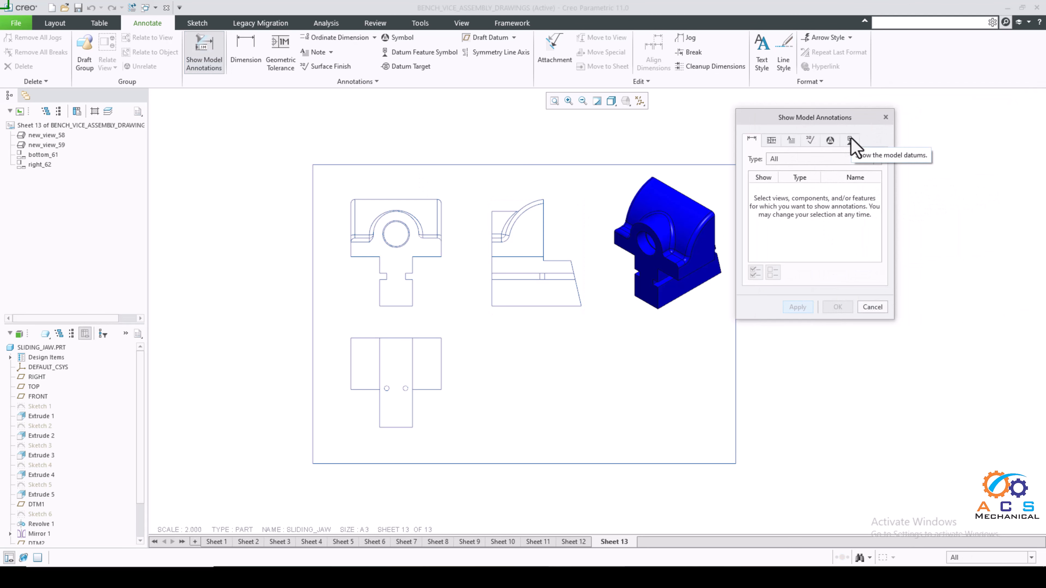
{"action": "left_click", "coordinate": [850, 140]}
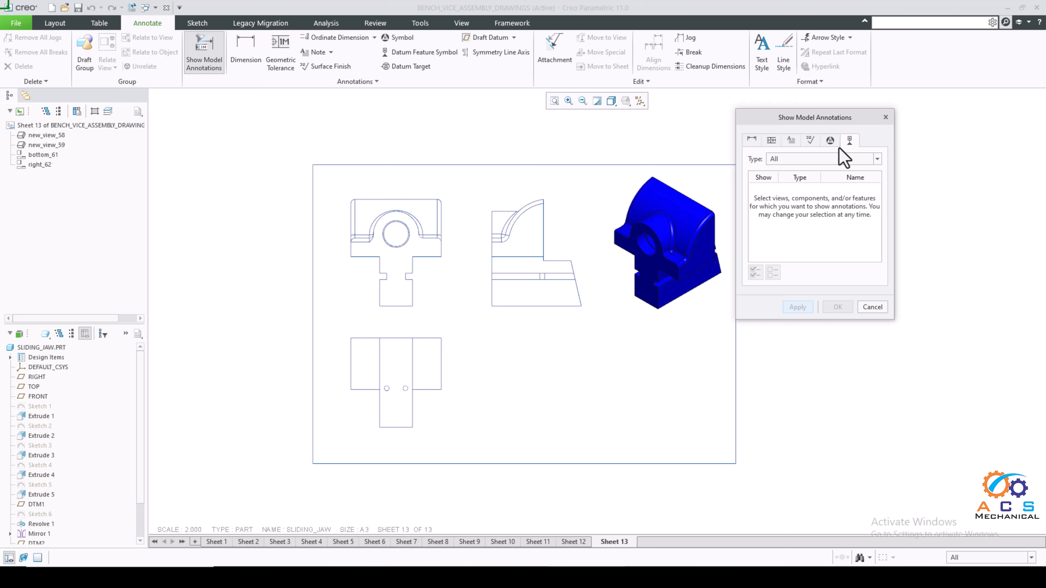
{"action": "left_click", "coordinate": [825, 159]}
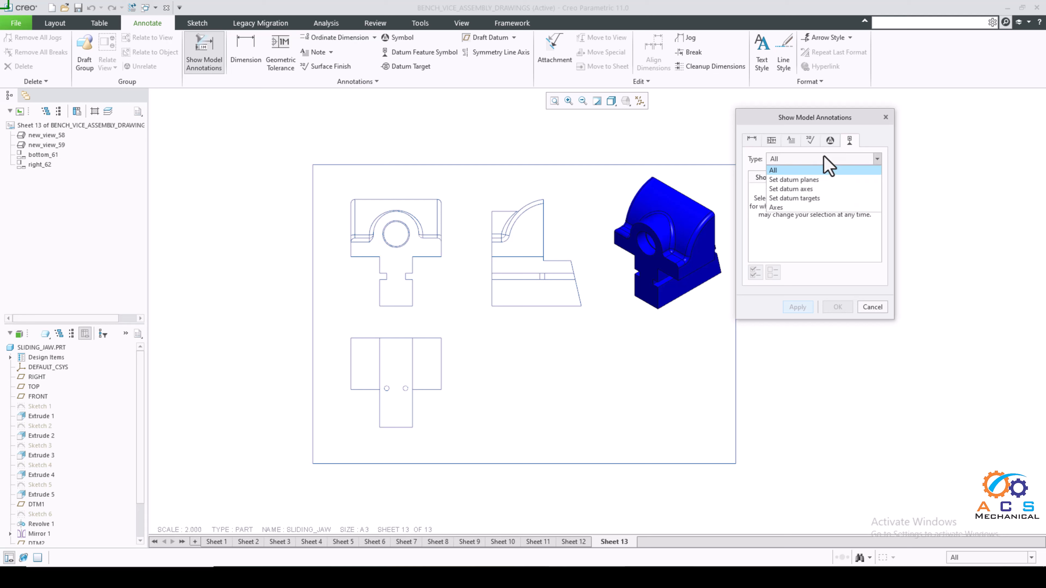
{"action": "left_click", "coordinate": [791, 208]}
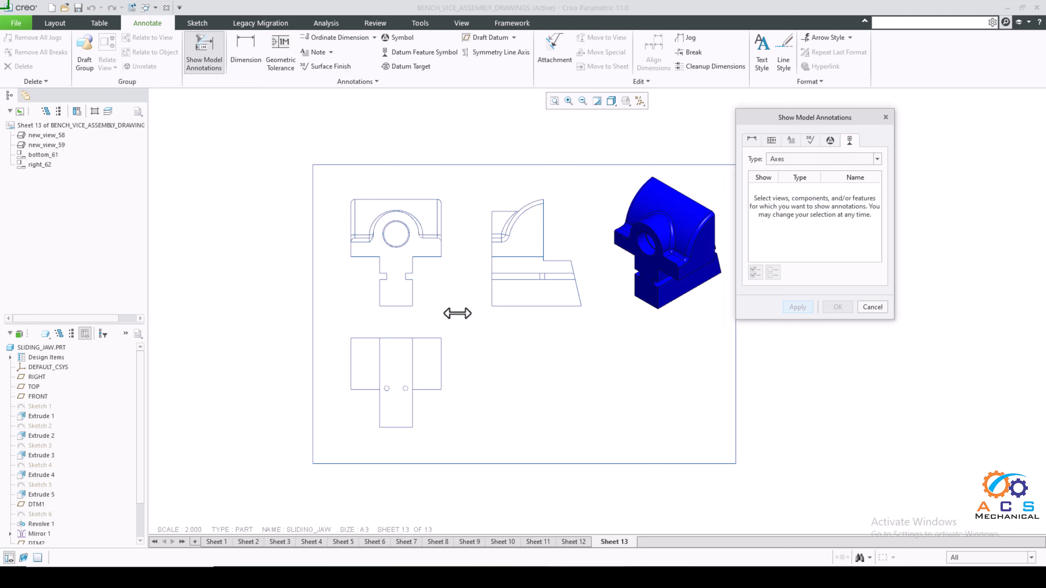
{"action": "left_click", "coordinate": [445, 290]}
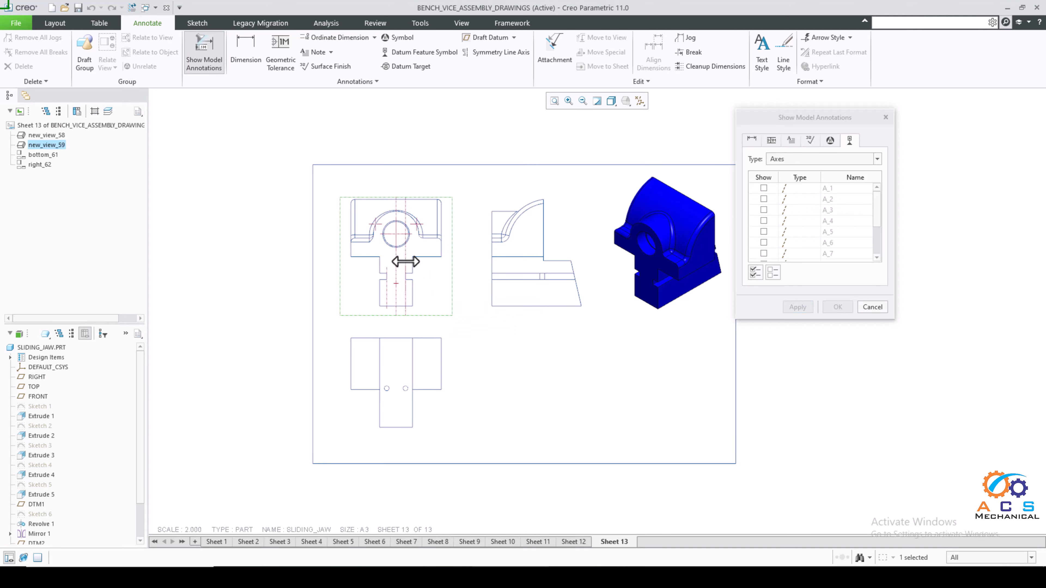
{"action": "scroll", "coordinate": [395, 256], "scroll_direction": "down", "scroll_amount": 4}
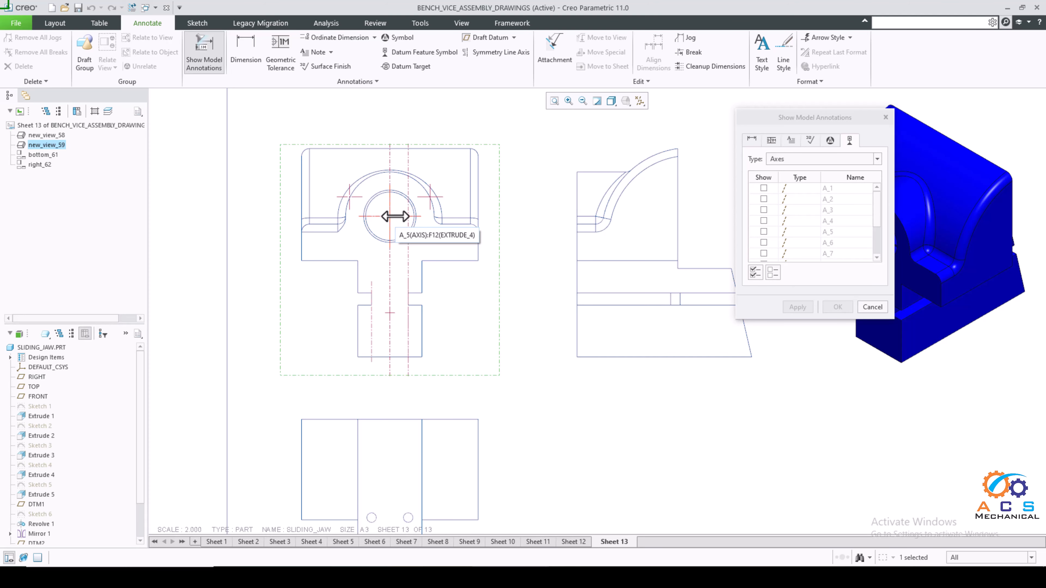
{"action": "left_click", "coordinate": [394, 216]}
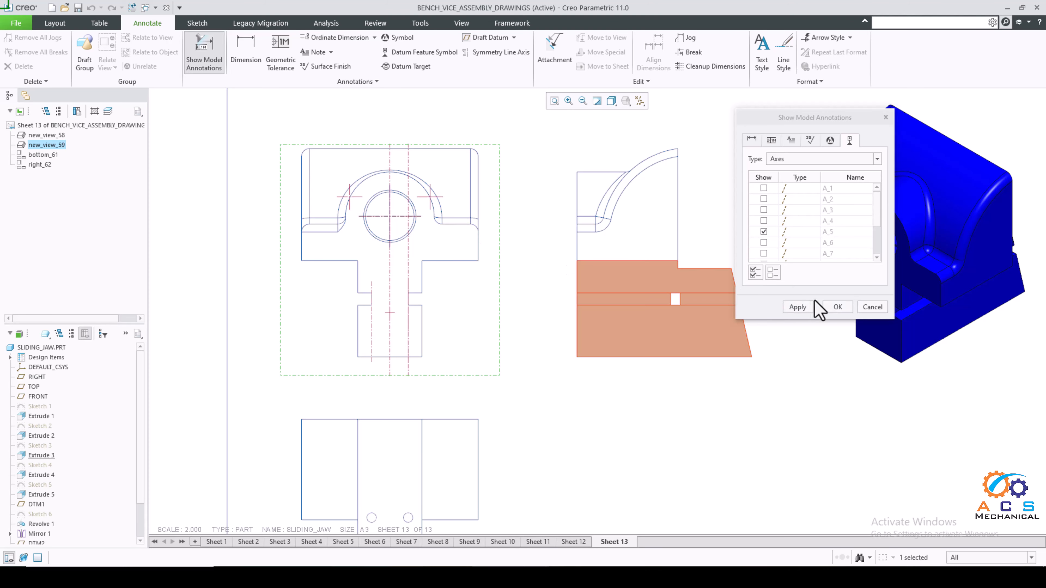
{"action": "left_click", "coordinate": [797, 307]}
Show the vertical centre axis A_2 and the axes of the two small round holes in the sliding jaw's bottom view
{"action": "scroll", "coordinate": [408, 282], "scroll_direction": "up", "scroll_amount": 1}
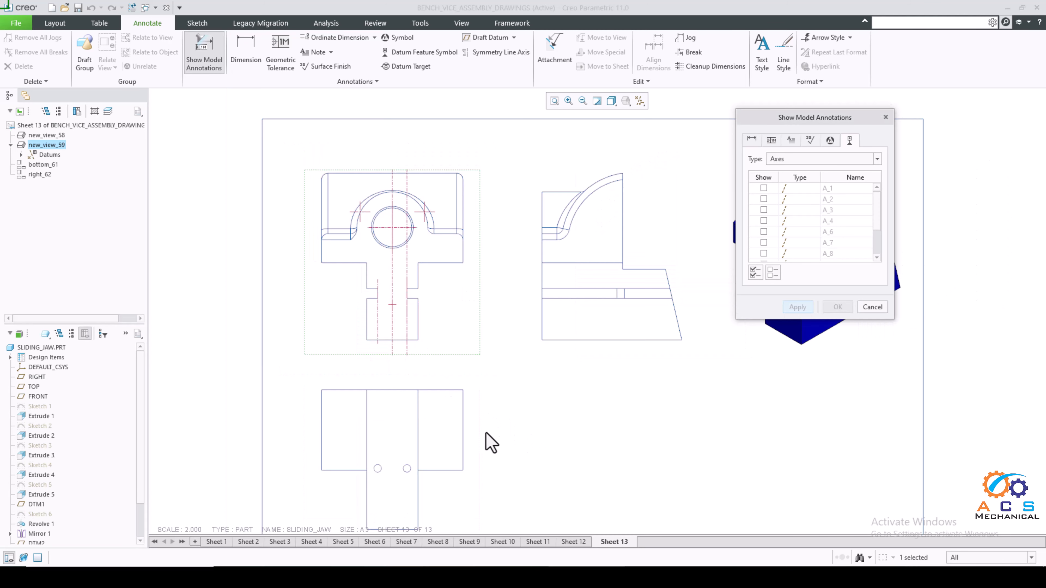
{"action": "left_click", "coordinate": [480, 440]}
{"action": "scroll", "coordinate": [473, 321], "scroll_direction": "up", "scroll_amount": 3}
{"action": "scroll", "coordinate": [441, 412], "scroll_direction": "down", "scroll_amount": 5}
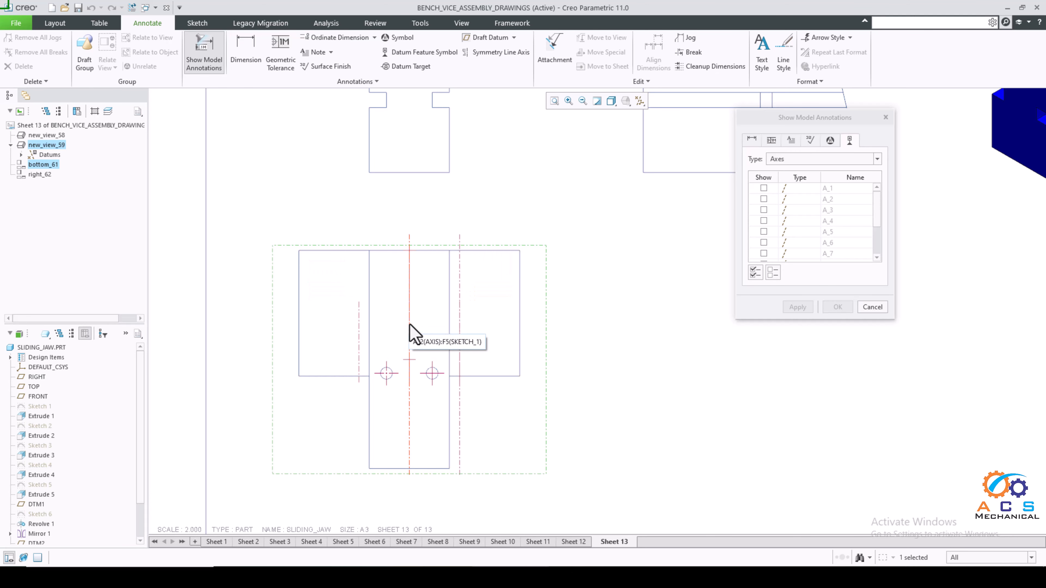
{"action": "left_click", "coordinate": [409, 329]}
{"action": "scroll", "coordinate": [440, 387], "scroll_direction": "down", "scroll_amount": 4}
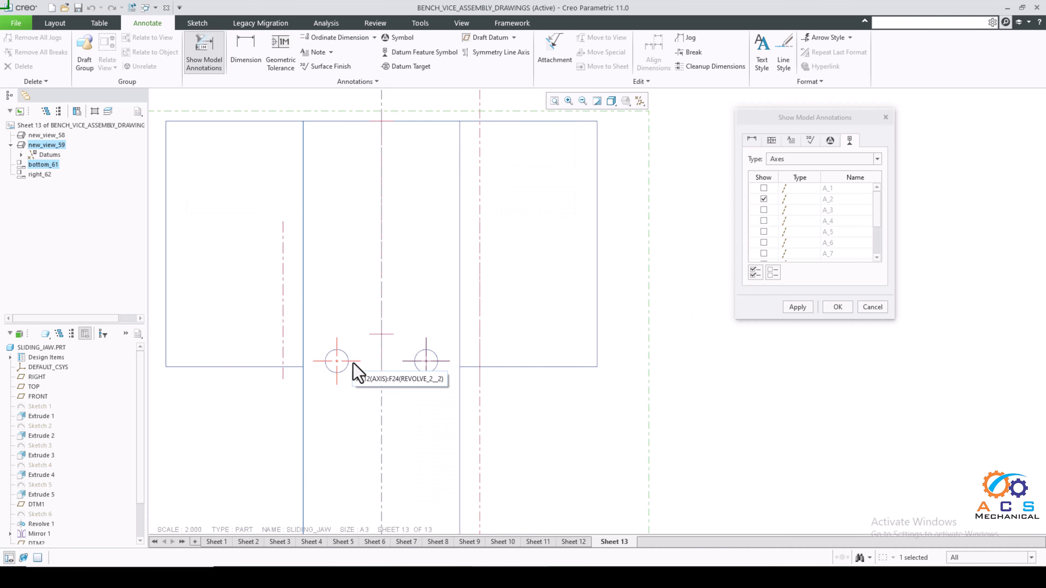
{"action": "scroll", "coordinate": [547, 364], "scroll_direction": "up", "scroll_amount": 4}
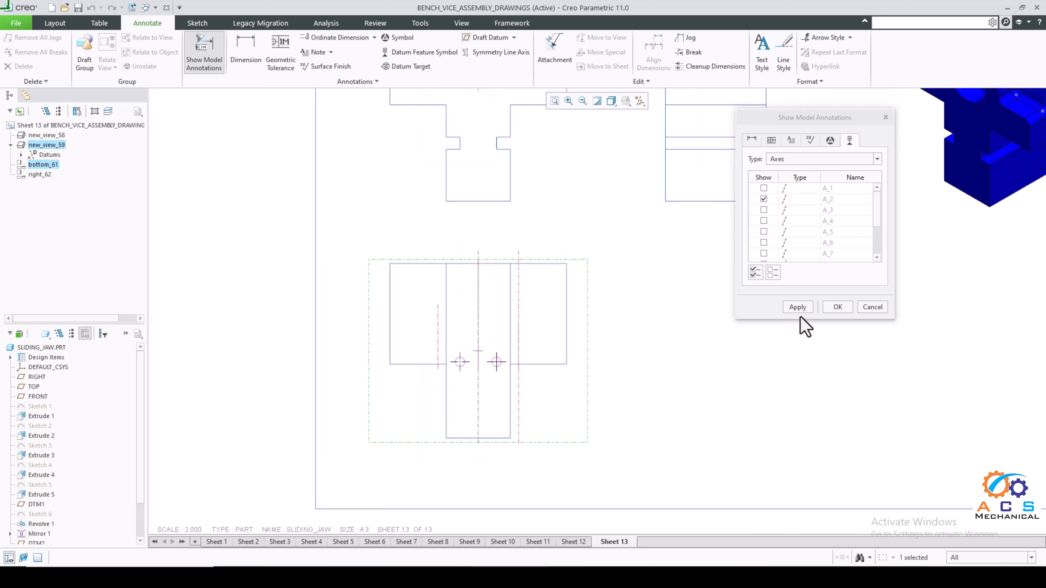
{"action": "left_click", "coordinate": [796, 308]}
{"action": "scroll", "coordinate": [464, 355], "scroll_direction": "up", "scroll_amount": 2}
{"action": "scroll", "coordinate": [647, 296], "scroll_direction": "down", "scroll_amount": 2}
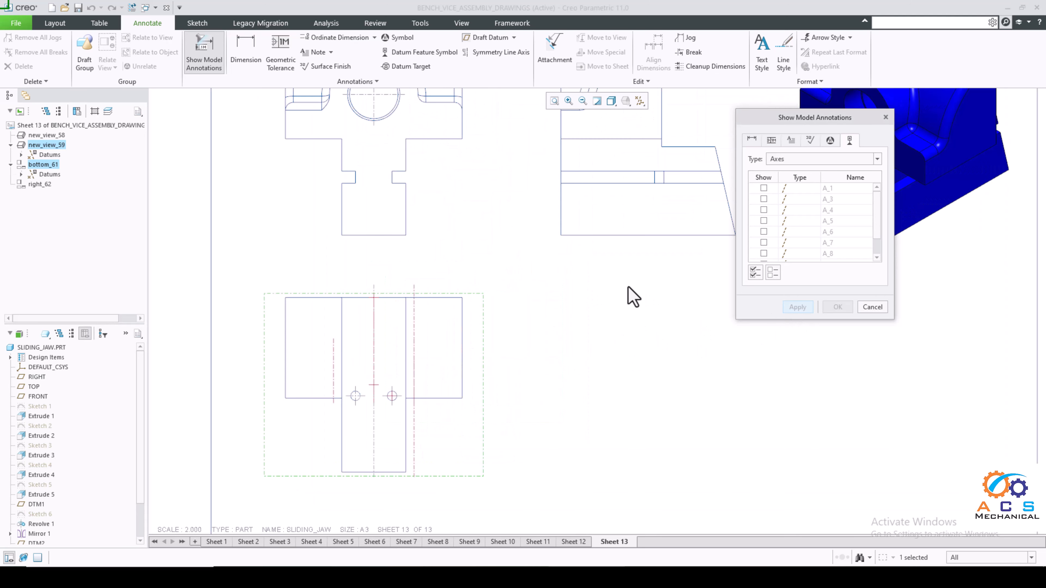
{"action": "scroll", "coordinate": [574, 326], "scroll_direction": "up", "scroll_amount": 2}
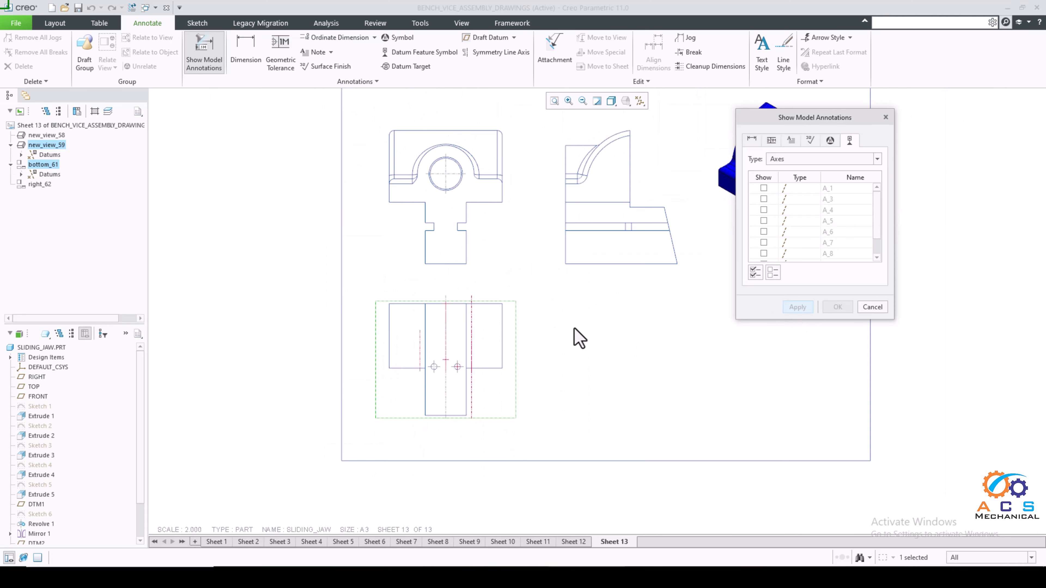
Show the horizontal axis A_7 and the vertical axis A_1 in the side view, and finish showing model annotations
{"action": "left_click", "coordinate": [642, 279]}
{"action": "scroll", "coordinate": [643, 186], "scroll_direction": "down", "scroll_amount": 1}
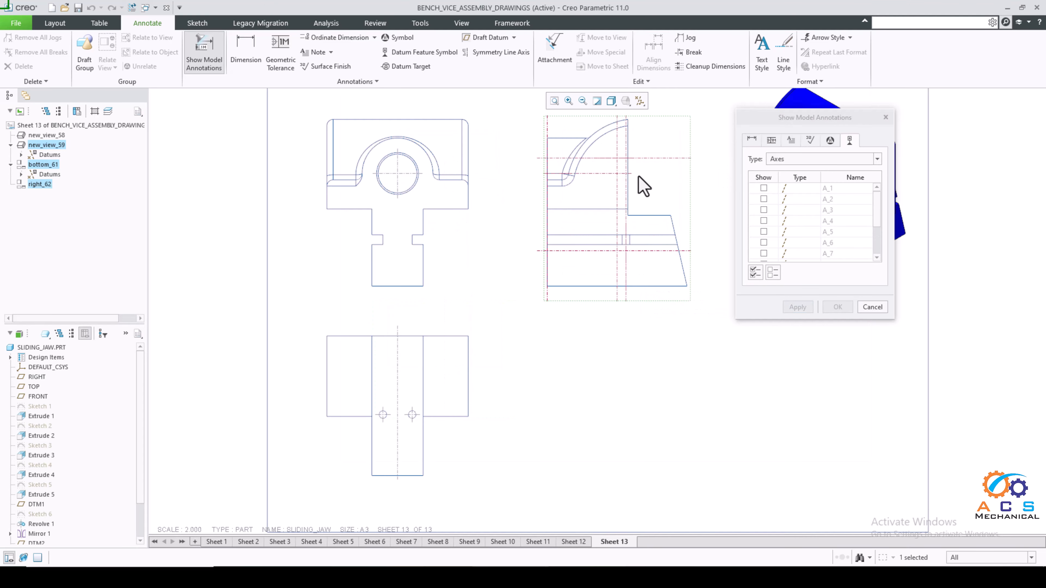
{"action": "left_click", "coordinate": [644, 159]}
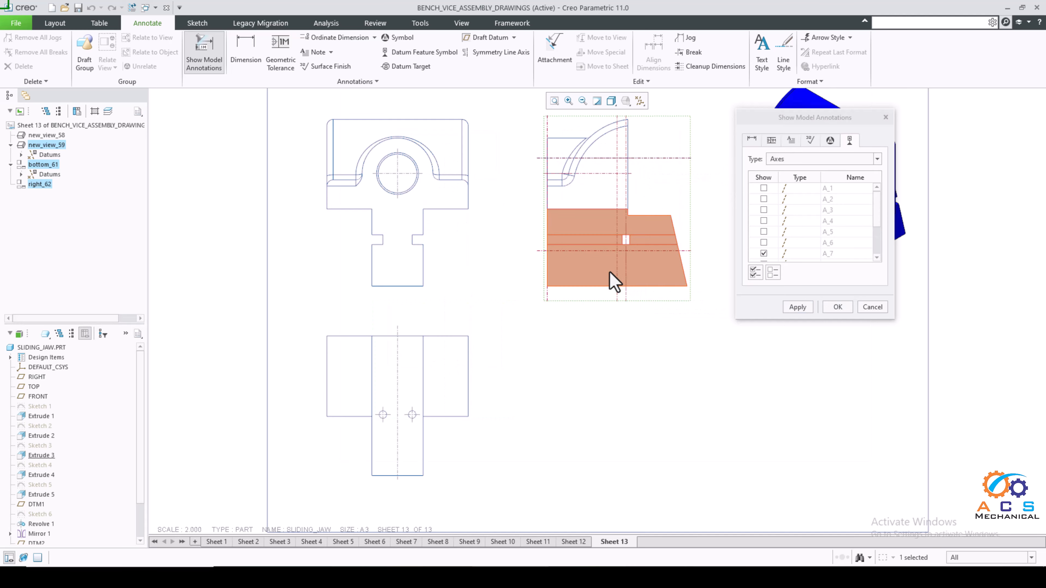
{"action": "left_click", "coordinate": [799, 308]}
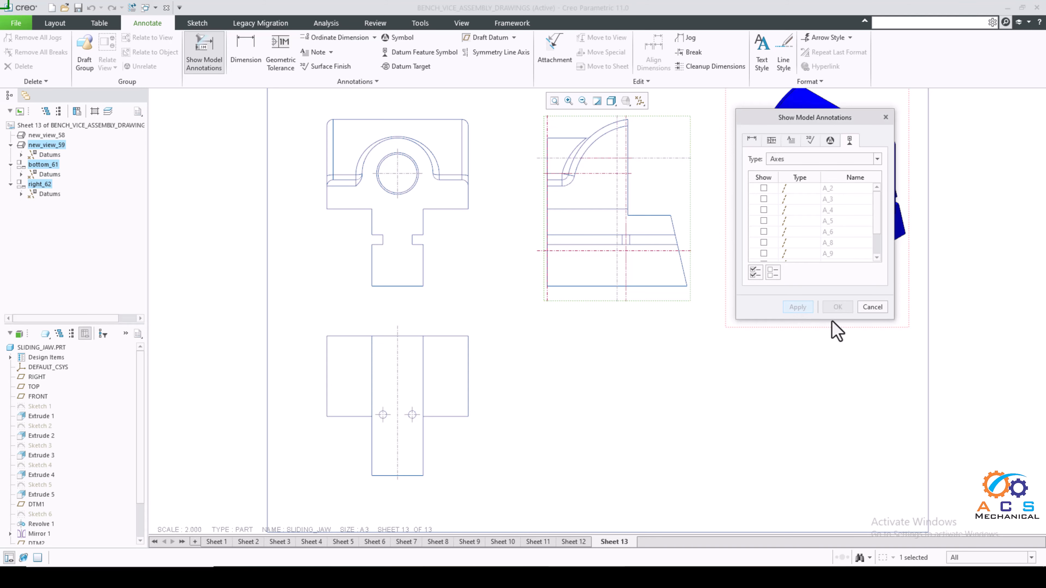
{"action": "left_click", "coordinate": [872, 307]}
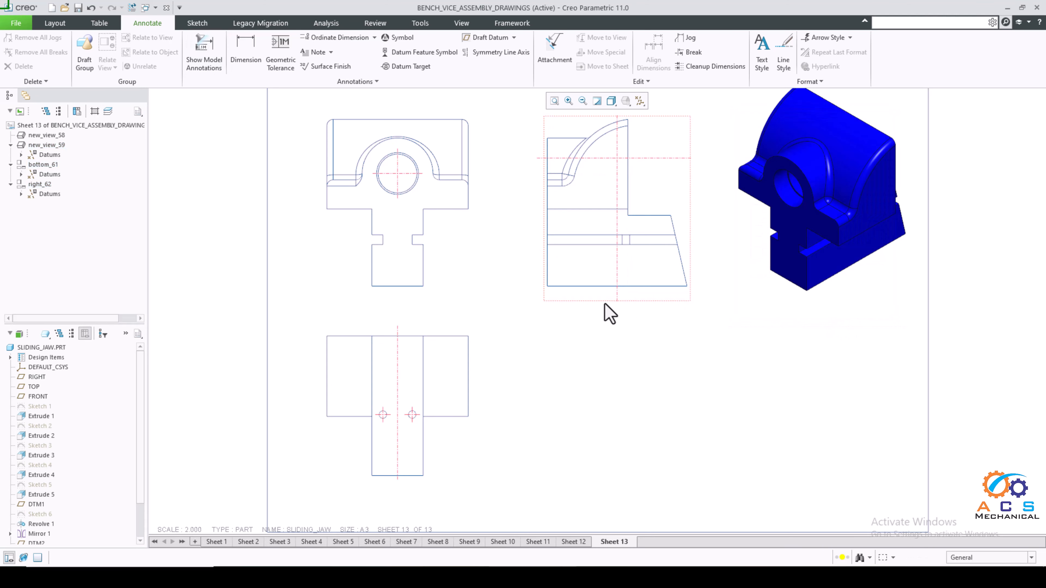
{"action": "scroll", "coordinate": [436, 326], "scroll_direction": "up", "scroll_amount": 2}
{"action": "scroll", "coordinate": [435, 301], "scroll_direction": "down", "scroll_amount": 1}
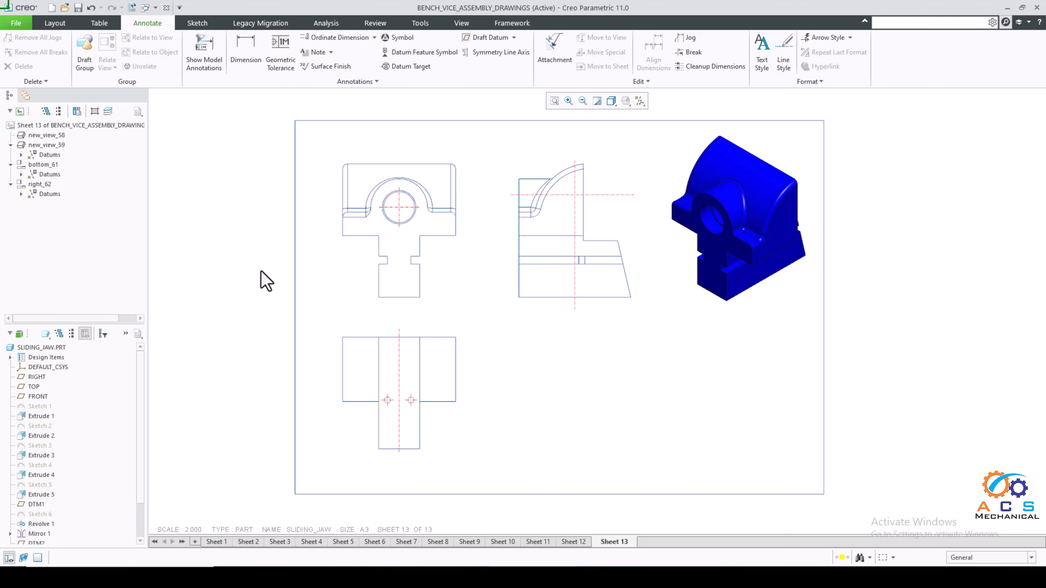
Dimension the overall height of the front view between its top and bottom edges, placing the dimension to the view's left
{"action": "left_click", "coordinate": [251, 48]}
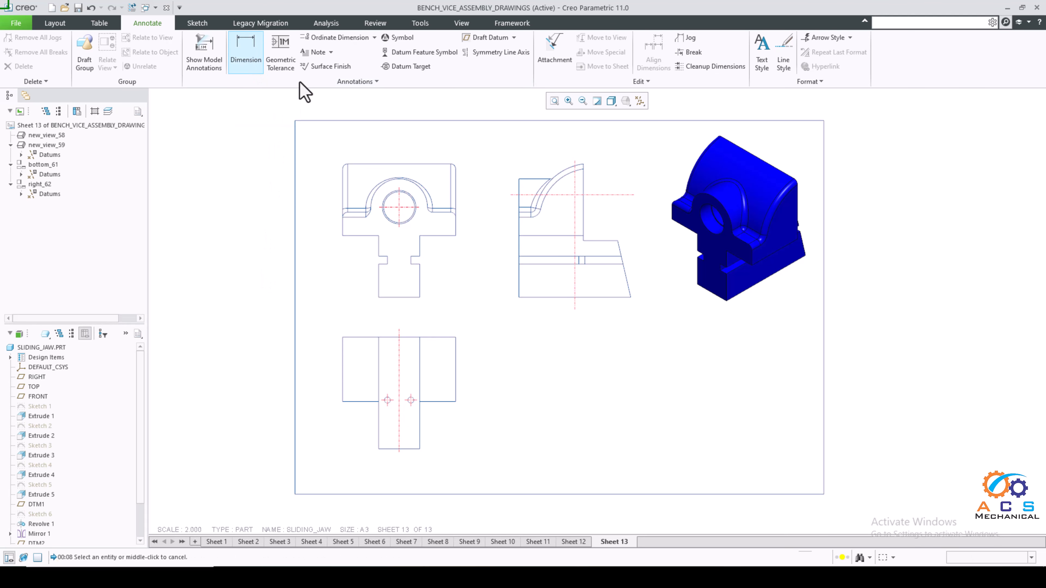
{"action": "scroll", "coordinate": [429, 163], "scroll_direction": "up", "scroll_amount": 1}
{"action": "scroll", "coordinate": [424, 161], "scroll_direction": "down", "scroll_amount": 1}
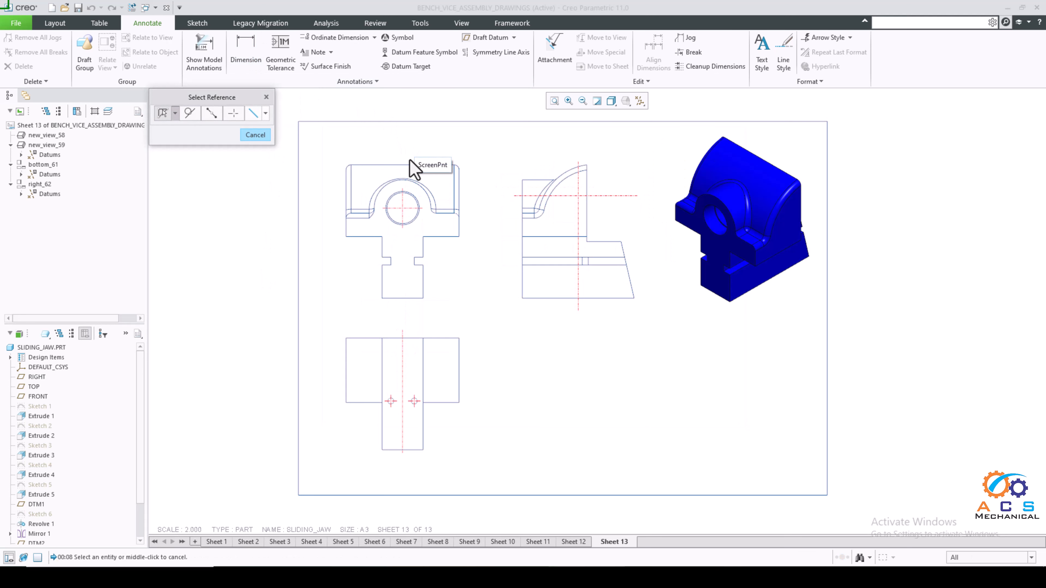
{"action": "left_click", "coordinate": [399, 166]}
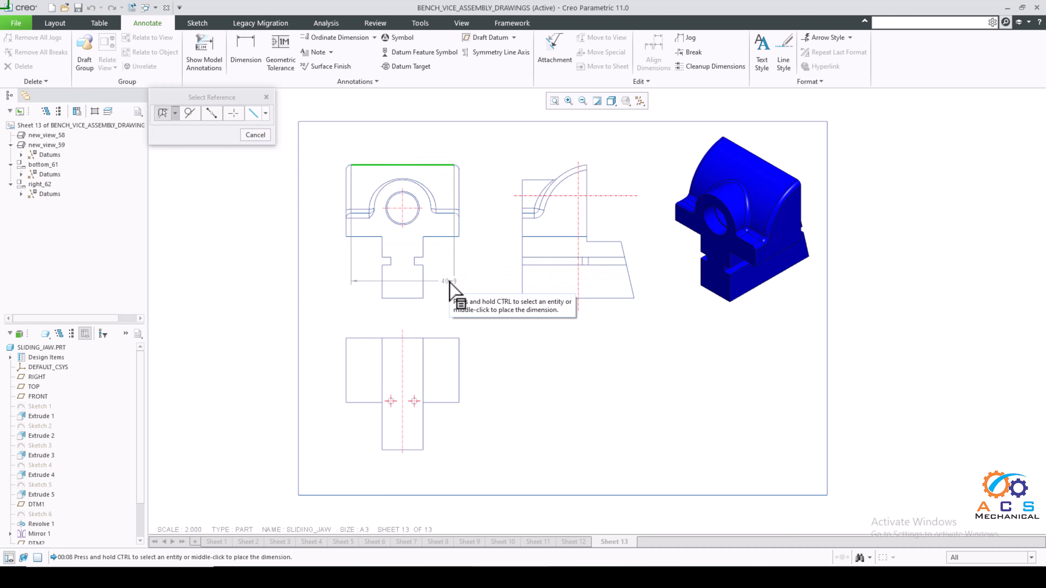
{"action": "left_click", "coordinate": [407, 298], "text": "ctrl"}
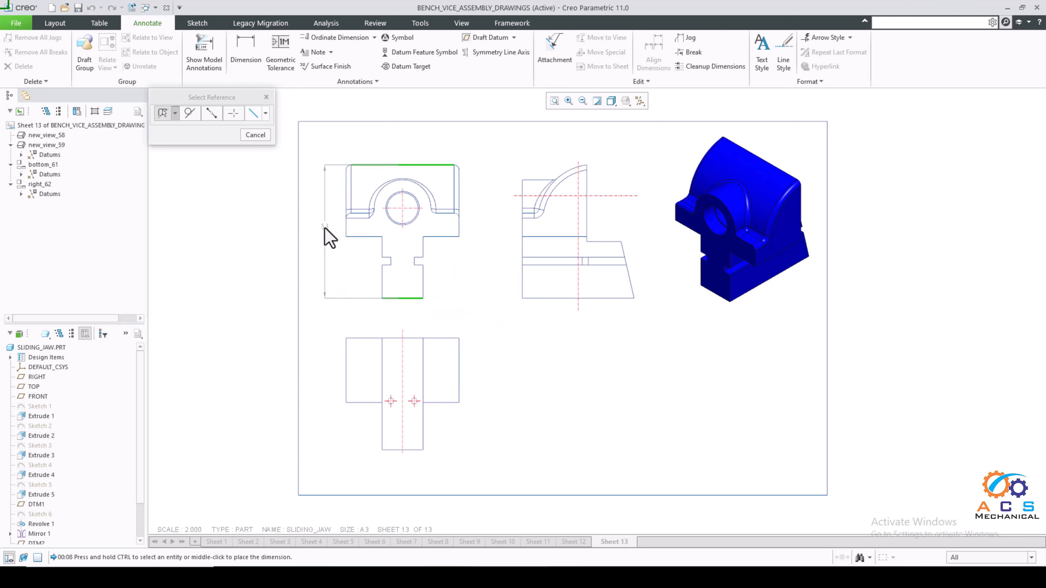
{"action": "middle_click", "coordinate": [326, 233]}
Dimension the overall width of the front view between its outer vertical edges, placing the dimension above the view
{"action": "scroll", "coordinate": [373, 198], "scroll_direction": "up", "scroll_amount": 3}
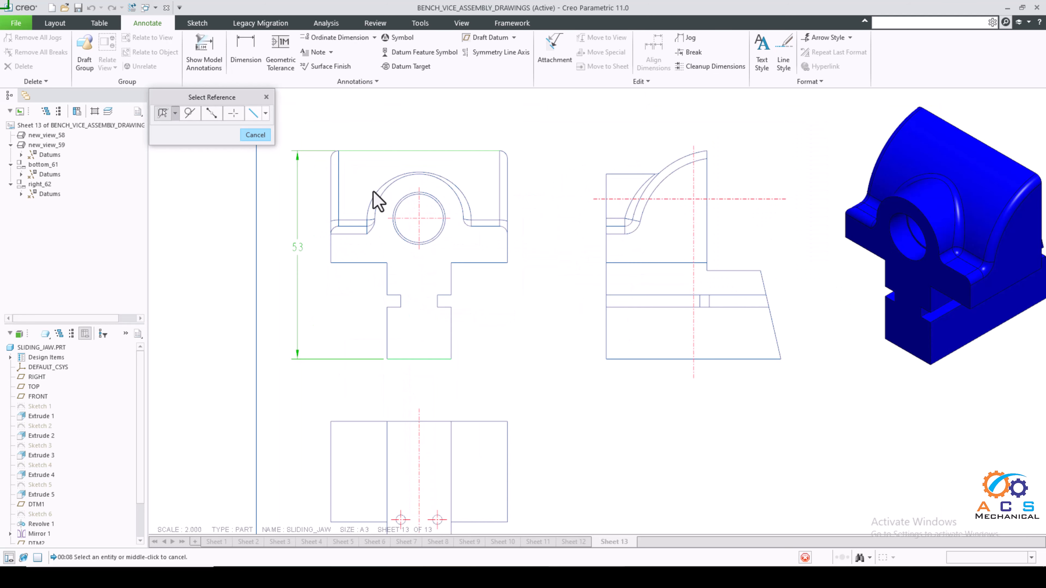
{"action": "left_click", "coordinate": [332, 191]}
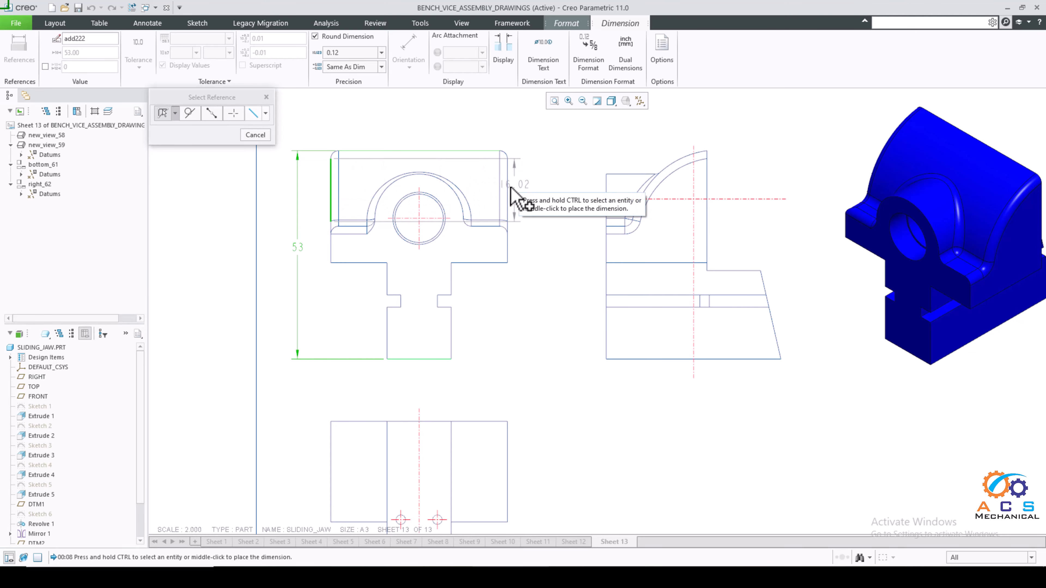
{"action": "left_click", "coordinate": [508, 196], "text": "ctrl"}
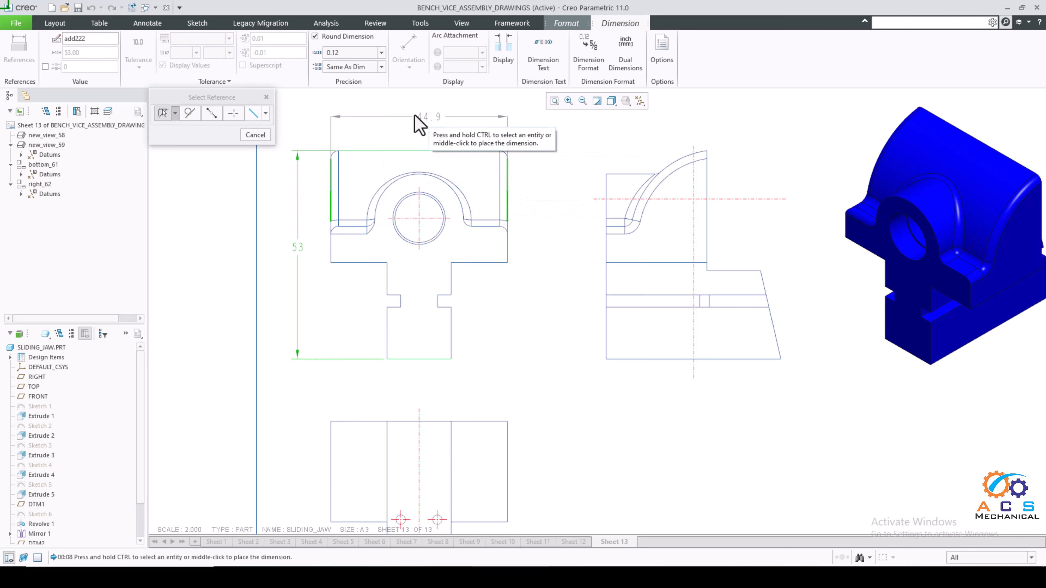
{"action": "middle_click", "coordinate": [416, 122]}
Dimension the depth and height of the right-hand side slot in the stem of the front view
{"action": "scroll", "coordinate": [440, 264], "scroll_direction": "down", "scroll_amount": 2}
{"action": "scroll", "coordinate": [438, 266], "scroll_direction": "up", "scroll_amount": 3}
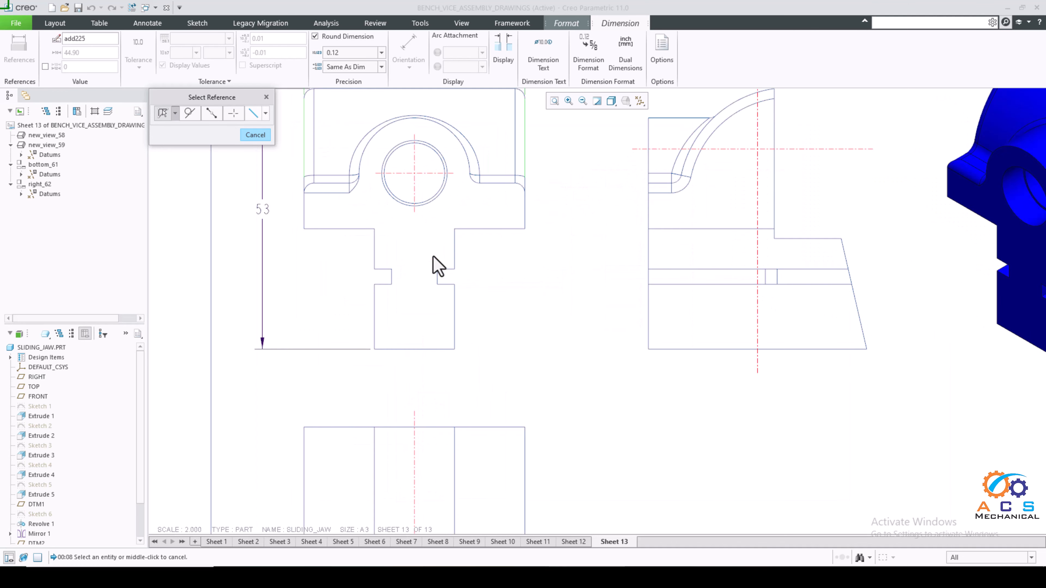
{"action": "scroll", "coordinate": [433, 257], "scroll_direction": "up", "scroll_amount": 1}
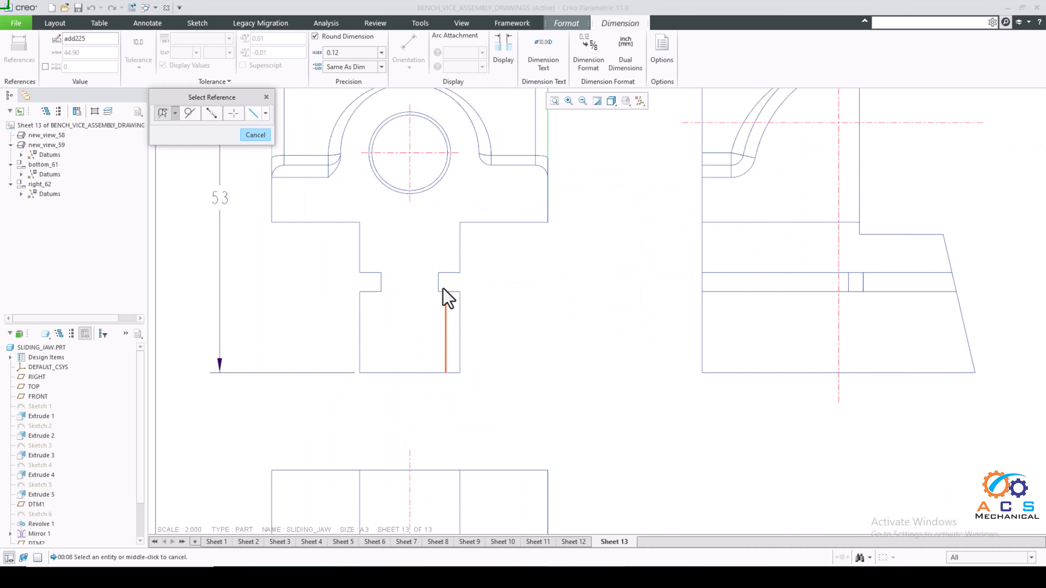
{"action": "left_click", "coordinate": [448, 273]}
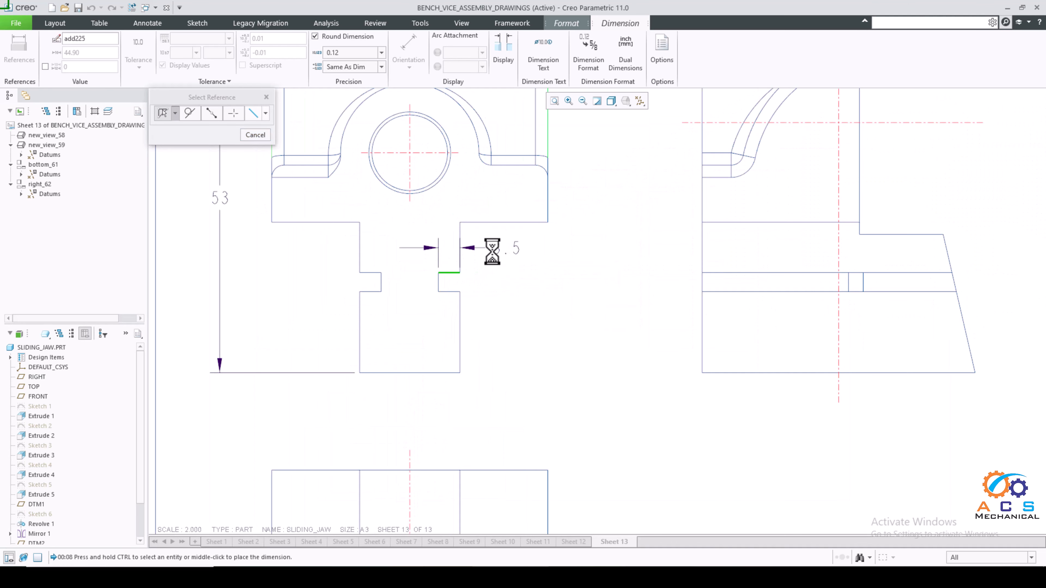
{"action": "middle_click", "coordinate": [492, 251]}
{"action": "left_click", "coordinate": [438, 288]}
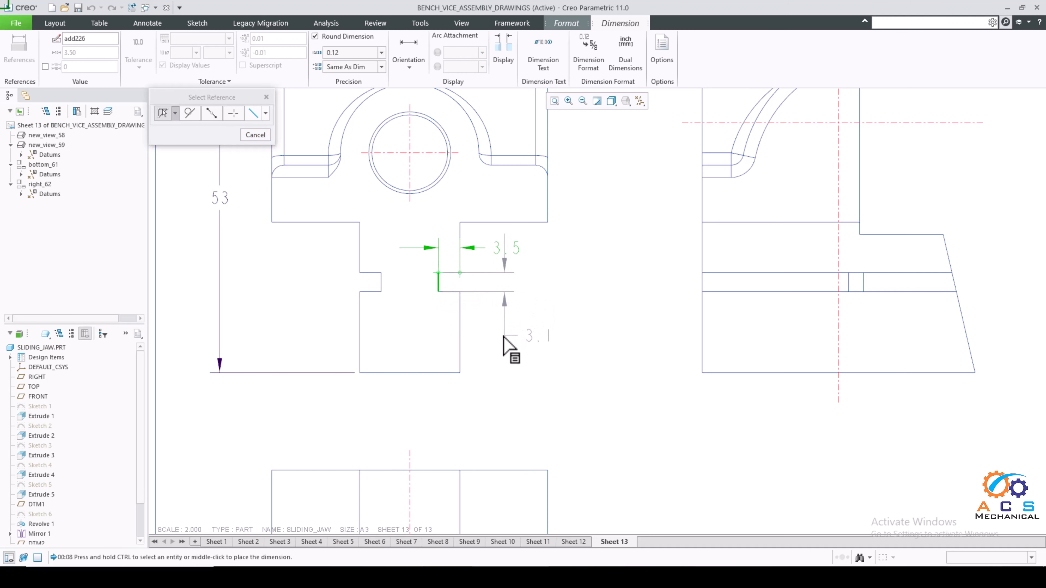
{"action": "middle_click", "coordinate": [510, 346]}
Dimension the stem's width along its bottom edge and the height of its lower part below the slots in the front view
{"action": "scroll", "coordinate": [507, 284], "scroll_direction": "down", "scroll_amount": 2}
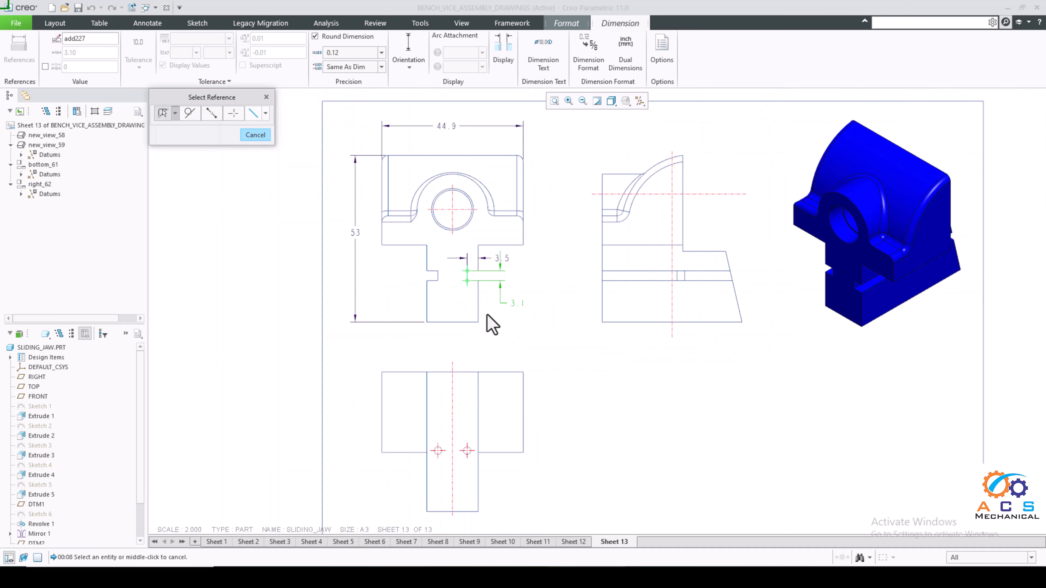
{"action": "scroll", "coordinate": [487, 316], "scroll_direction": "up", "scroll_amount": 2}
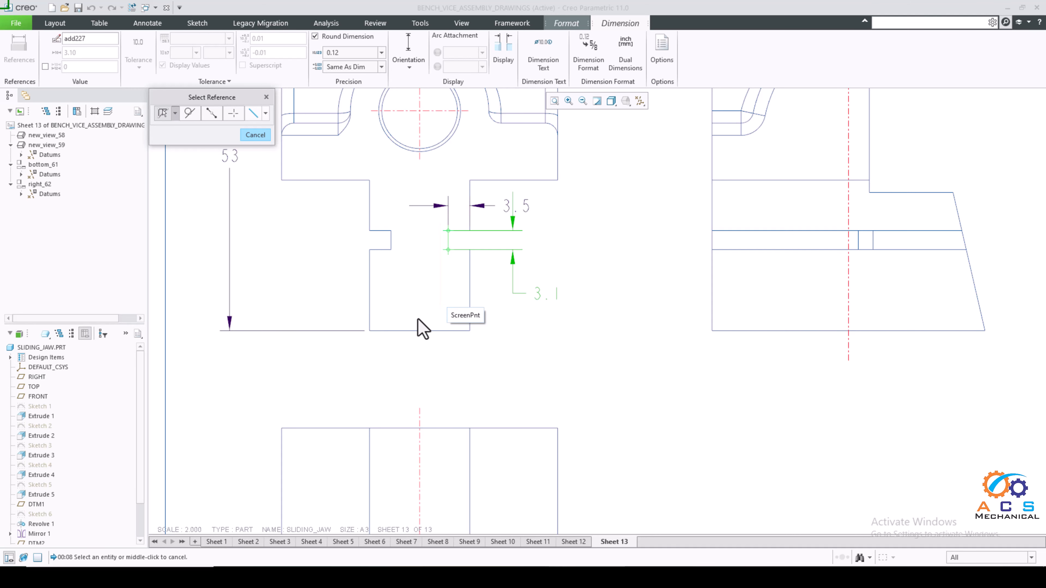
{"action": "left_click", "coordinate": [410, 331]}
{"action": "middle_click", "coordinate": [401, 357]}
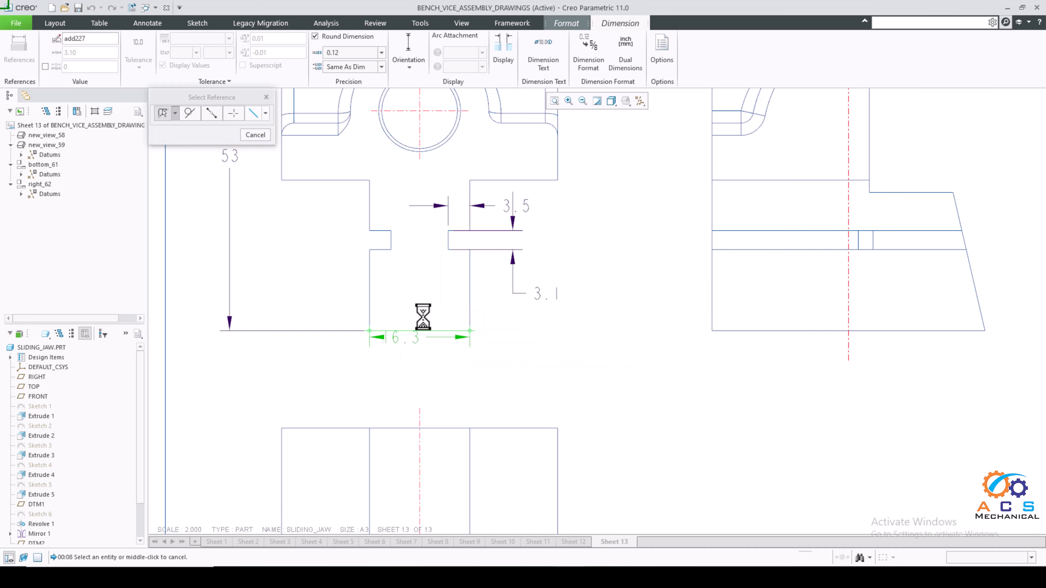
{"action": "left_click", "coordinate": [372, 304]}
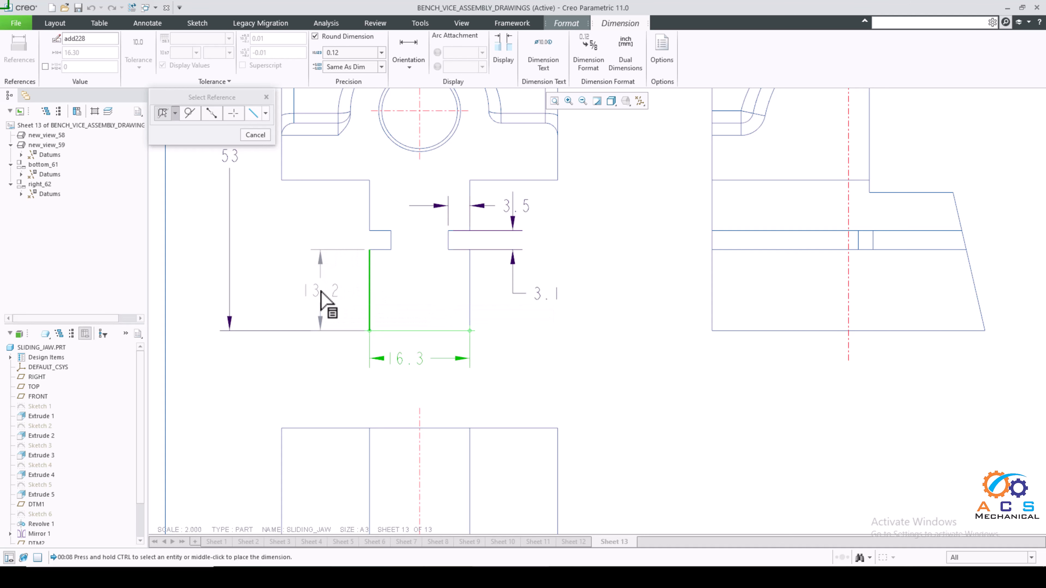
{"action": "middle_click", "coordinate": [321, 299]}
Add a radius dimension to the outer upper arc of the large round hole in the front view
{"action": "scroll", "coordinate": [527, 341], "scroll_direction": "down", "scroll_amount": 2}
{"action": "scroll", "coordinate": [535, 305], "scroll_direction": "down", "scroll_amount": 1}
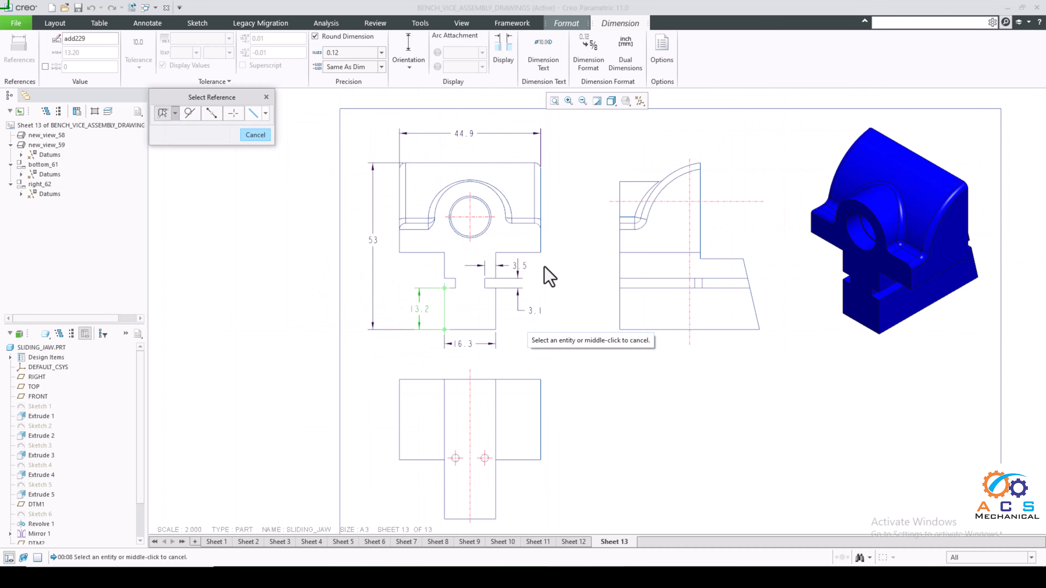
{"action": "scroll", "coordinate": [500, 198], "scroll_direction": "up", "scroll_amount": 2}
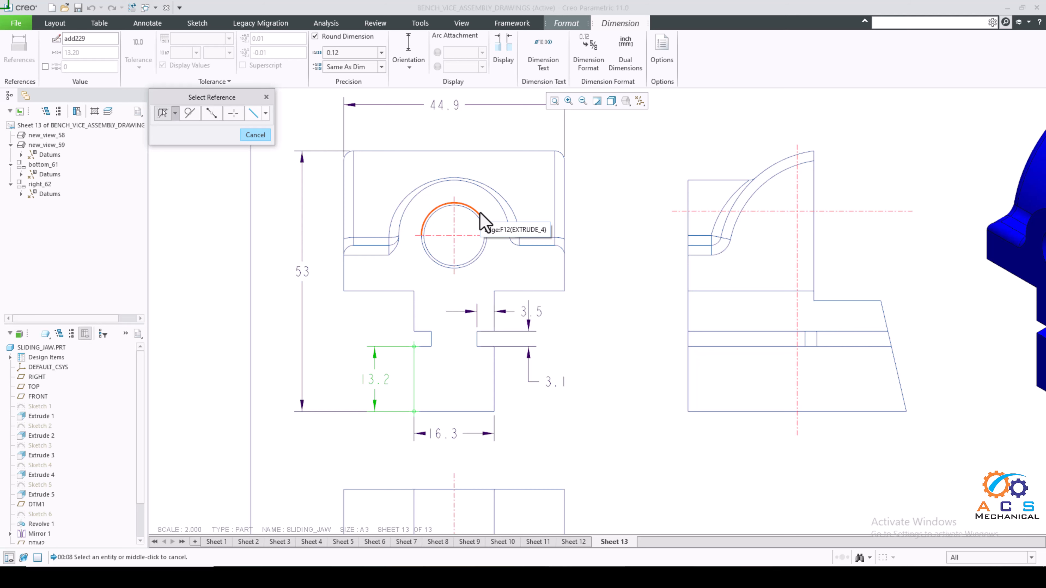
{"action": "left_click_drag", "start_coordinate": [230, 96], "coordinate": [237, 130]}
{"action": "scroll", "coordinate": [507, 198], "scroll_direction": "up", "scroll_amount": 1}
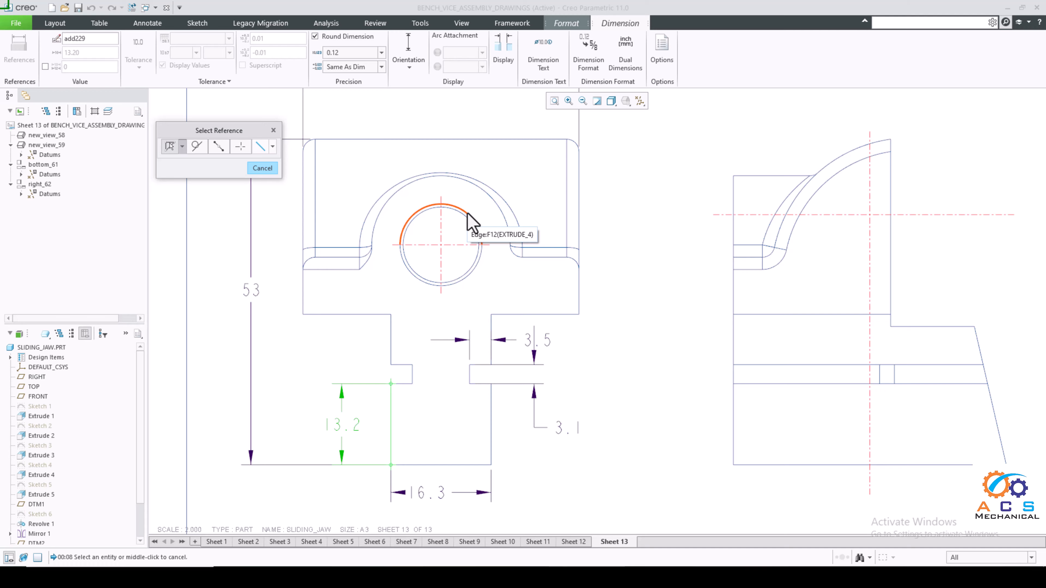
{"action": "left_click", "coordinate": [468, 215]}
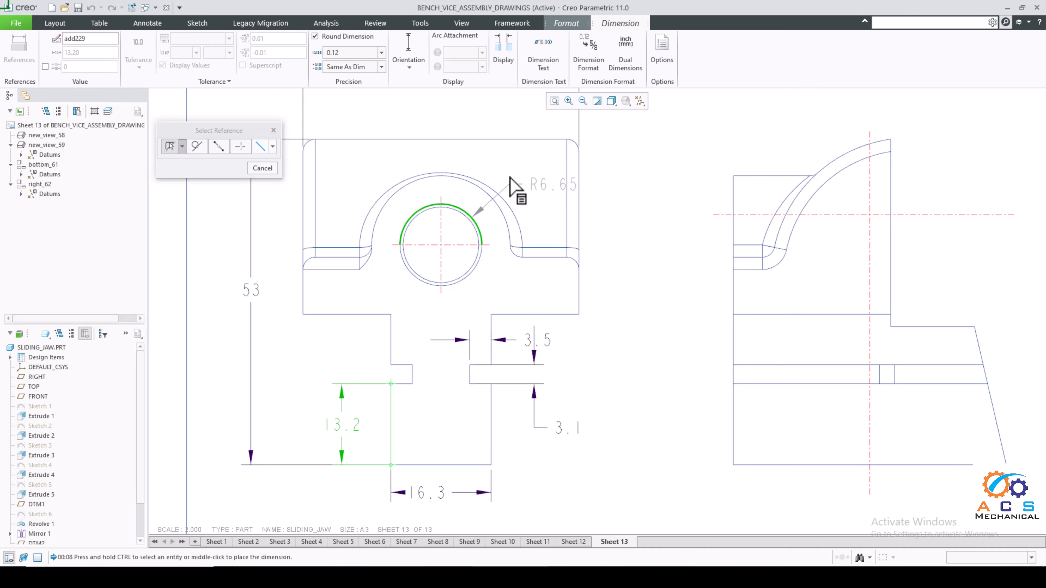
{"action": "middle_click", "coordinate": [510, 171]}
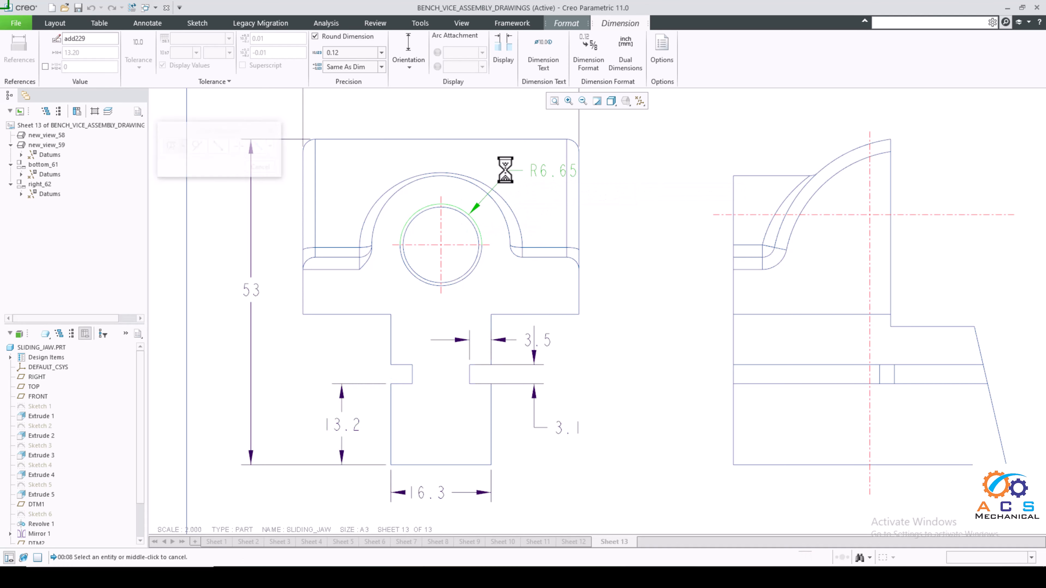
Add a diameter dimension to the outer lower arc of the large round hole, placing it to the lower right of the hole
{"action": "double_click", "coordinate": [470, 288]}
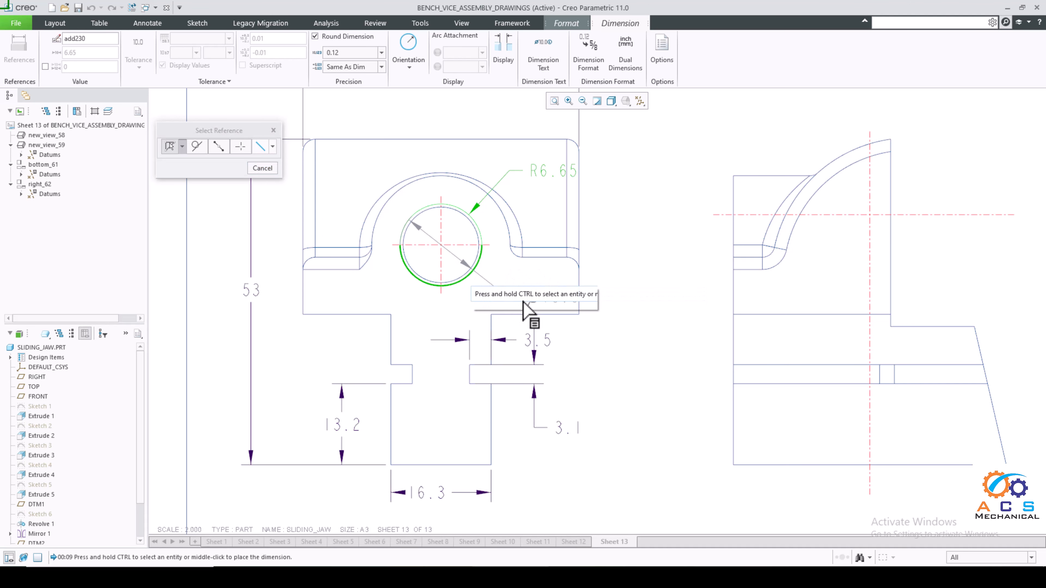
{"action": "middle_click", "coordinate": [591, 333]}
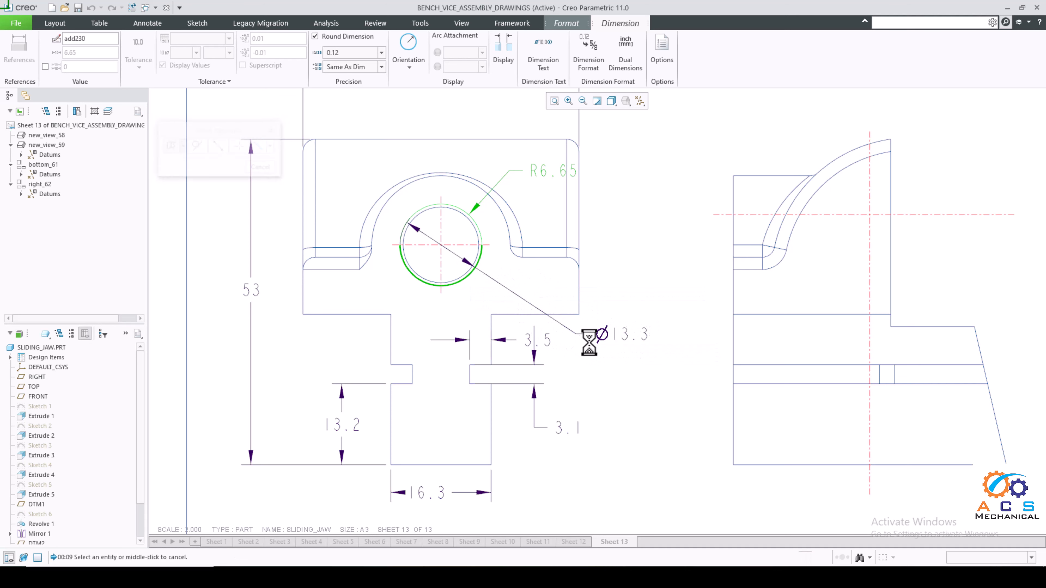
{"action": "scroll", "coordinate": [554, 312], "scroll_direction": "down", "scroll_amount": 2}
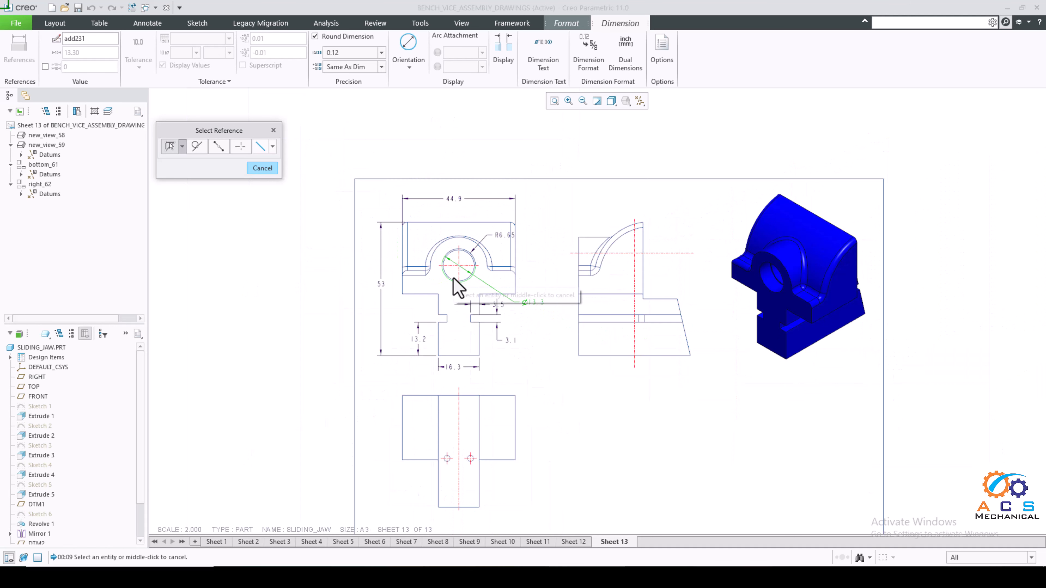
{"action": "scroll", "coordinate": [455, 287], "scroll_direction": "down", "scroll_amount": 2}
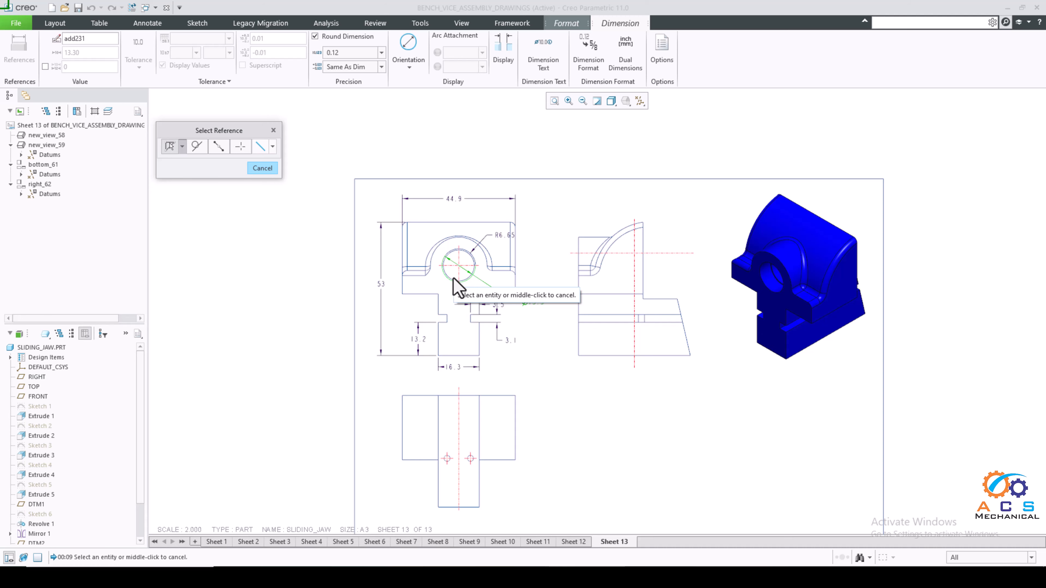
Dimension the jaw body's right edge and its overall width in the bottom view, placing them beside and above the view
{"action": "scroll", "coordinate": [463, 421], "scroll_direction": "up", "scroll_amount": 2}
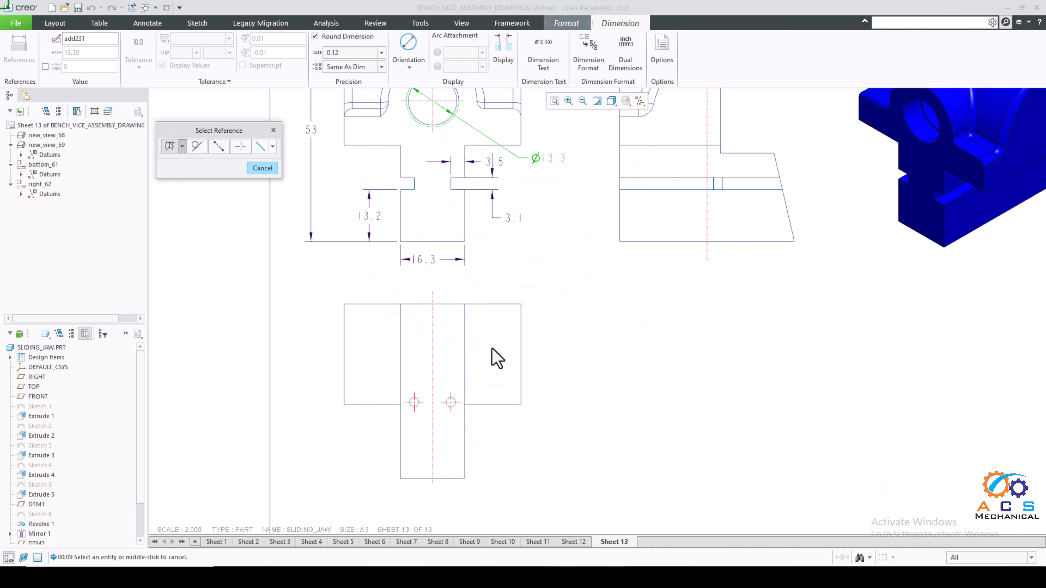
{"action": "left_click", "coordinate": [520, 353]}
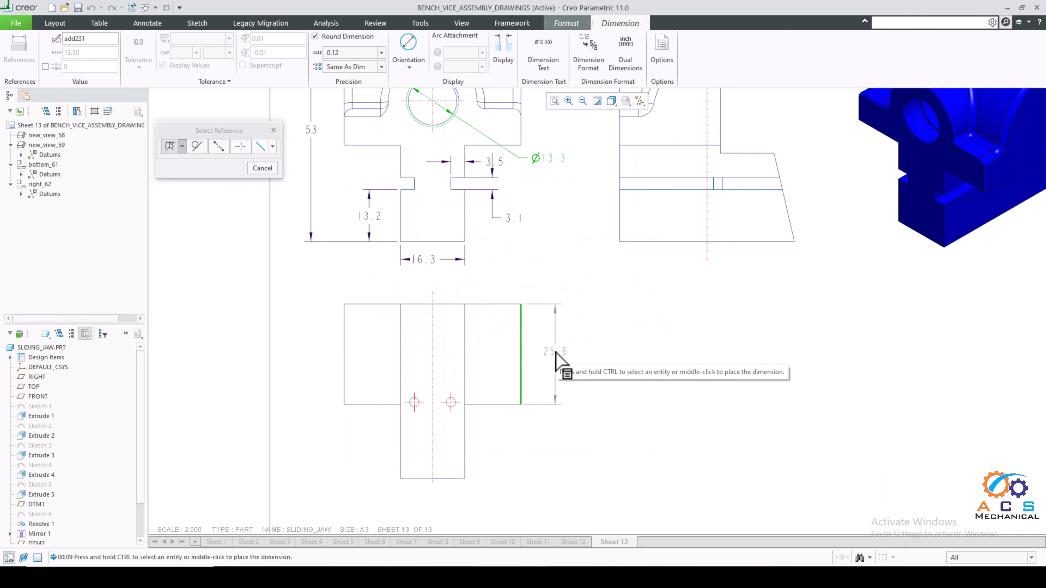
{"action": "middle_click", "coordinate": [555, 352]}
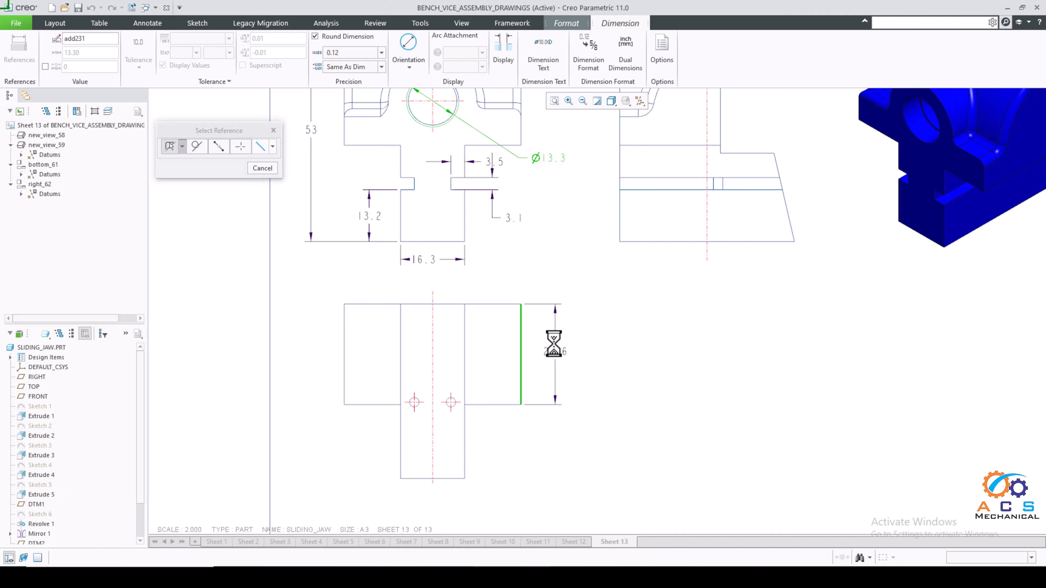
{"action": "left_click", "coordinate": [521, 339]}
{"action": "left_click", "coordinate": [344, 355], "text": "ctrl"}
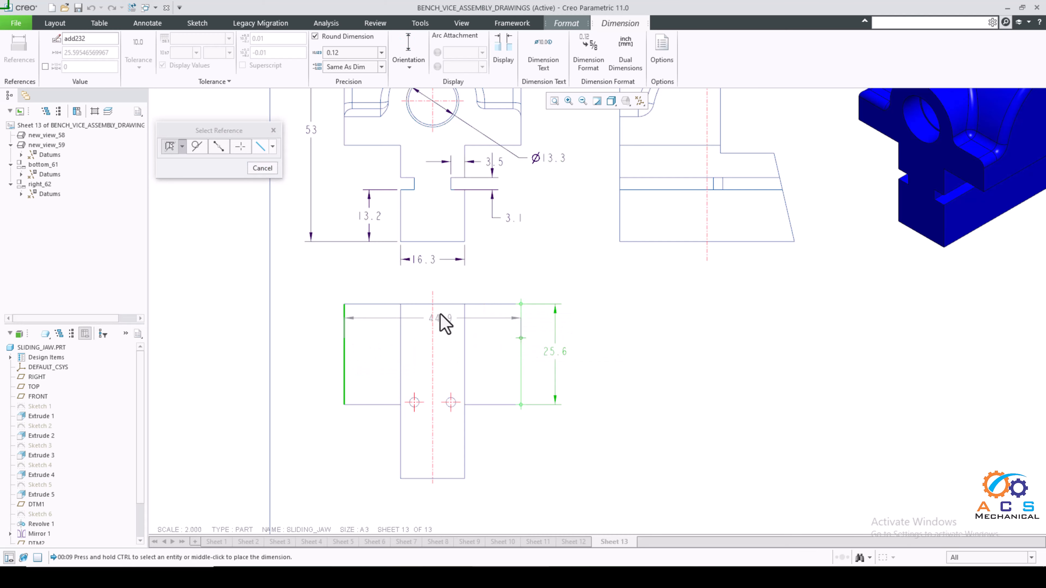
{"action": "middle_click", "coordinate": [431, 290]}
Dimension the overall length in the bottom view outside the existing edge dimension, plus the stem's width along its lower edge
{"action": "scroll", "coordinate": [427, 301], "scroll_direction": "down", "scroll_amount": 2}
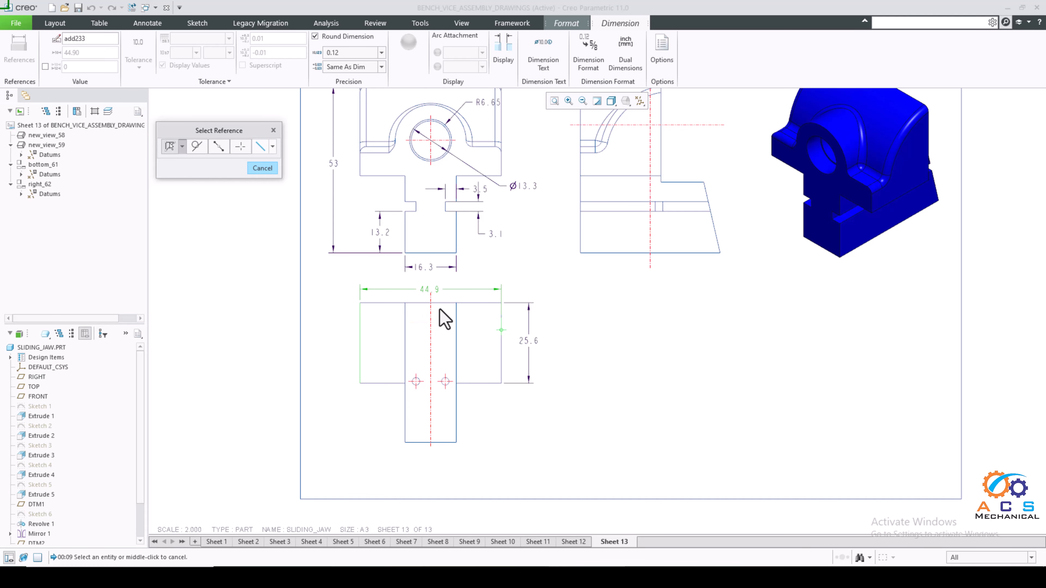
{"action": "left_click", "coordinate": [445, 305]}
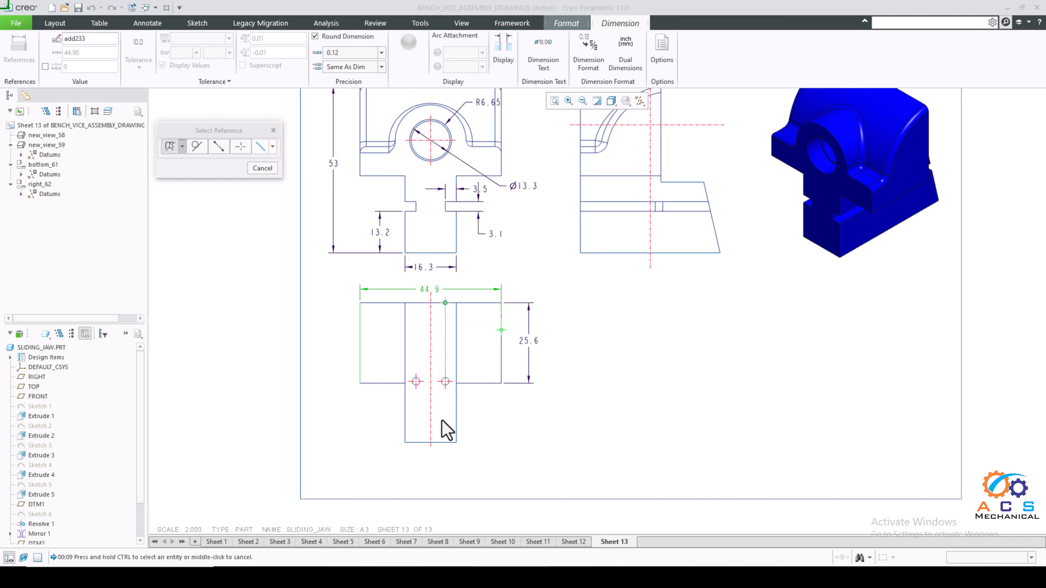
{"action": "left_click", "coordinate": [442, 443], "text": "ctrl"}
{"action": "middle_click", "coordinate": [555, 384]}
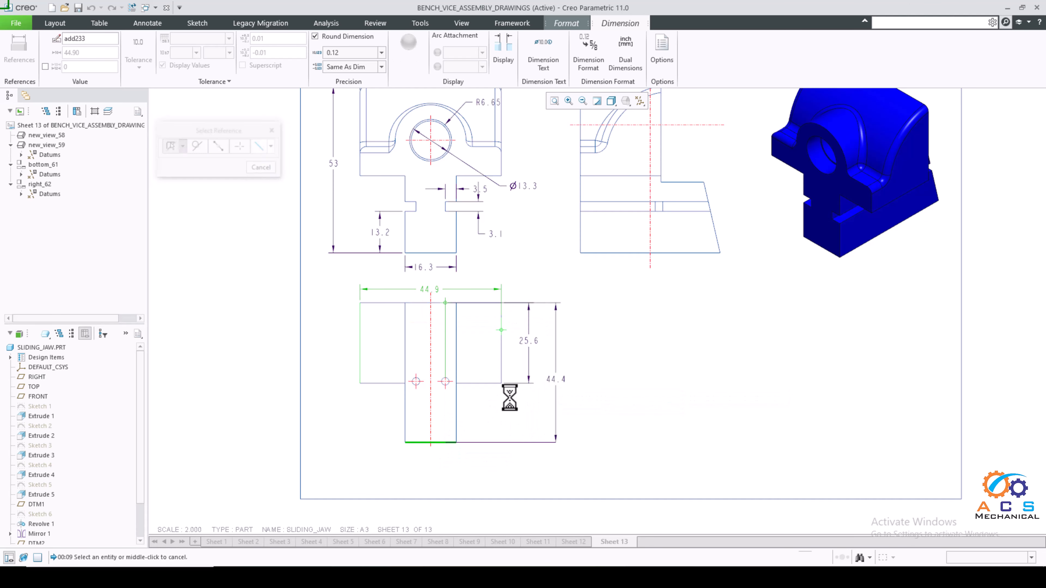
{"action": "left_click", "coordinate": [430, 443]}
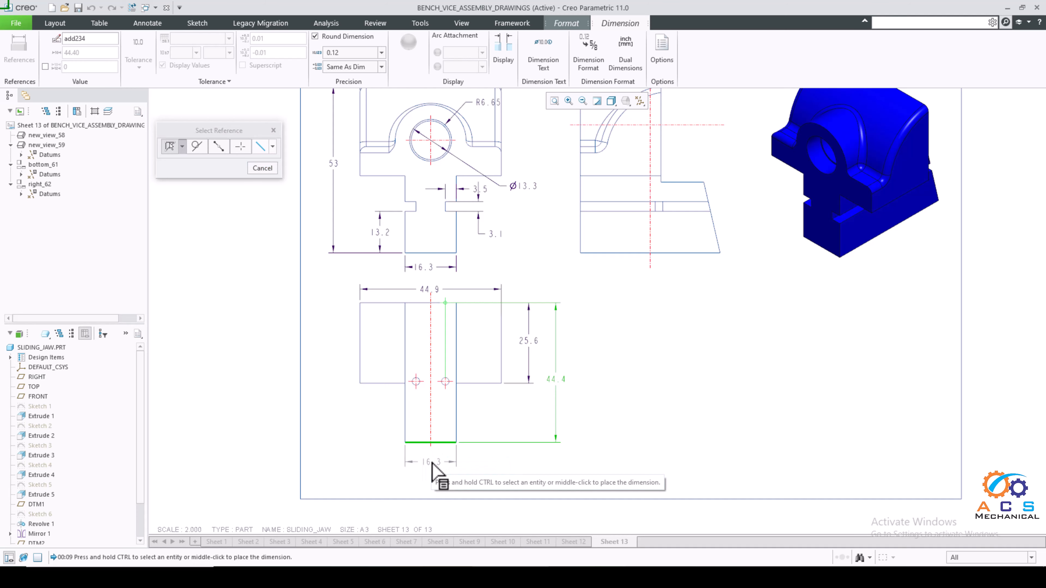
{"action": "middle_click", "coordinate": [430, 472]}
Dimension how far the stem extends below the jaw body in the bottom view, placing it left of the stem
{"action": "scroll", "coordinate": [417, 396], "scroll_direction": "up", "scroll_amount": 3}
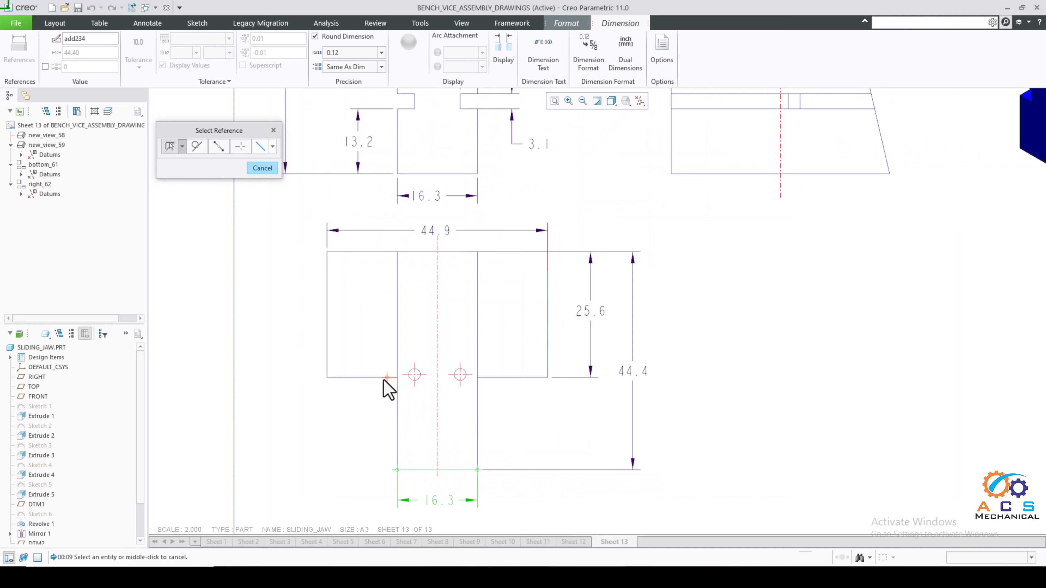
{"action": "left_click", "coordinate": [413, 471], "text": "ctrl"}
{"action": "middle_click", "coordinate": [334, 424]}
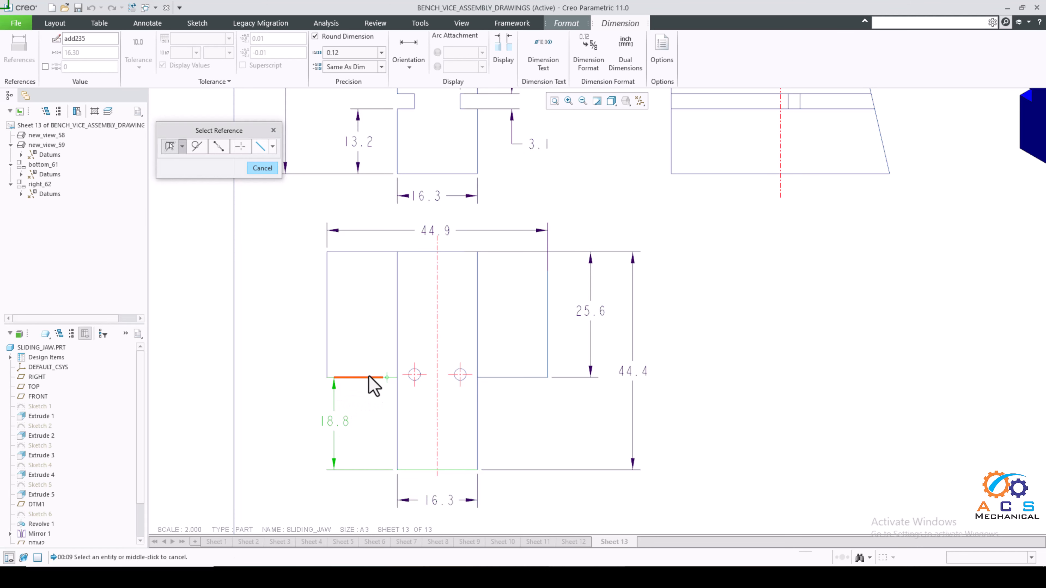
Add a radius dimension to the outer curved arc of the side view, placing it to the arc's upper left
{"action": "scroll", "coordinate": [385, 385], "scroll_direction": "down", "scroll_amount": 4}
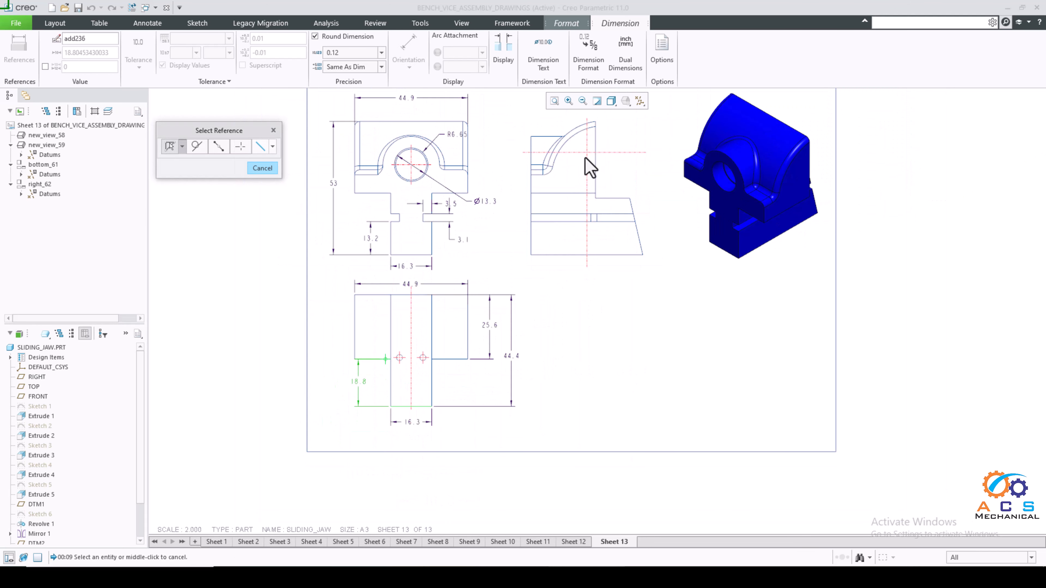
{"action": "scroll", "coordinate": [591, 136], "scroll_direction": "up", "scroll_amount": 2}
{"action": "scroll", "coordinate": [557, 237], "scroll_direction": "down", "scroll_amount": 3}
{"action": "scroll", "coordinate": [565, 180], "scroll_direction": "up", "scroll_amount": 2}
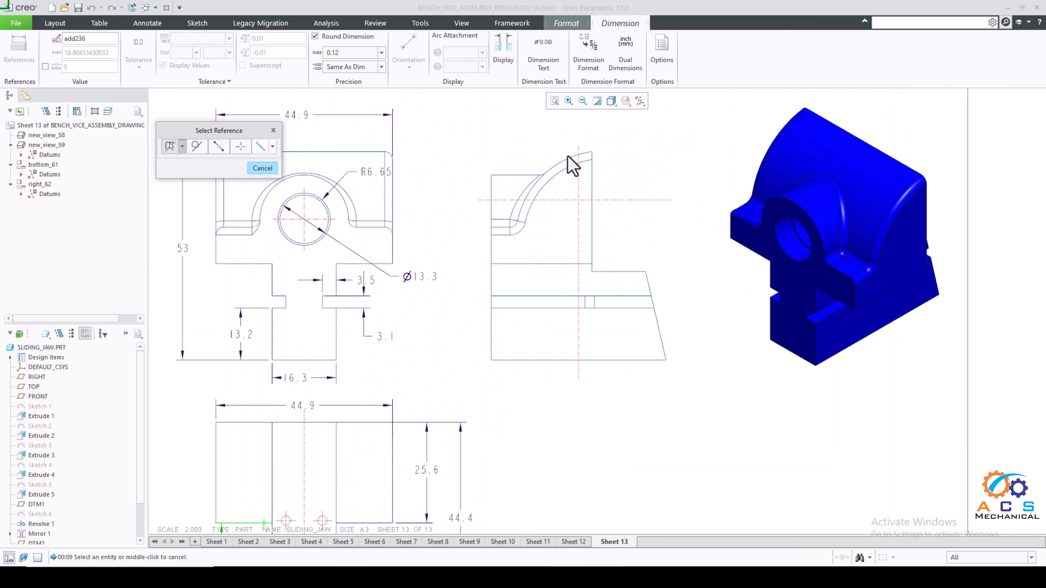
{"action": "left_click", "coordinate": [559, 170]}
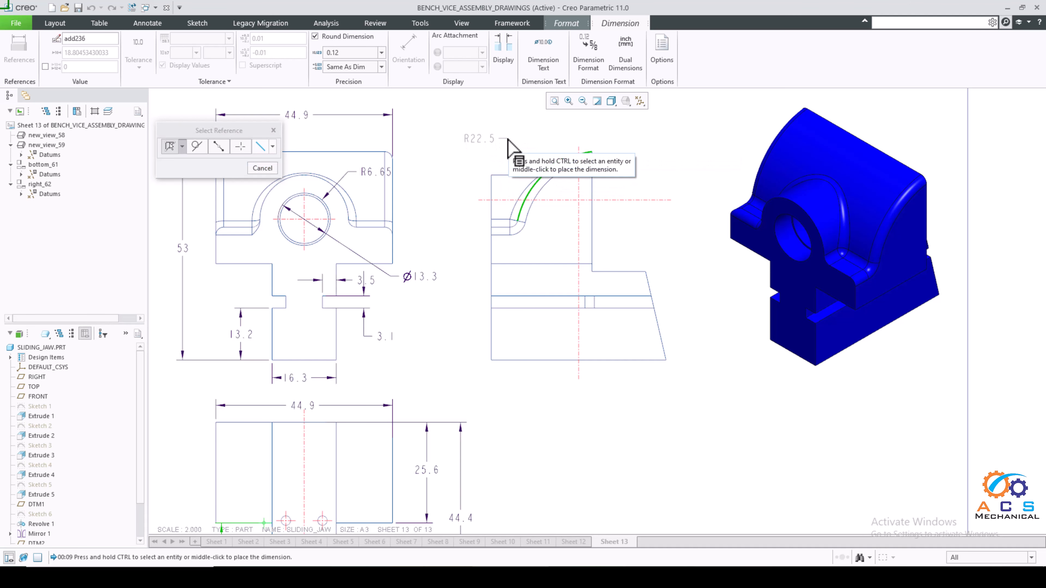
{"action": "middle_click", "coordinate": [508, 136]}
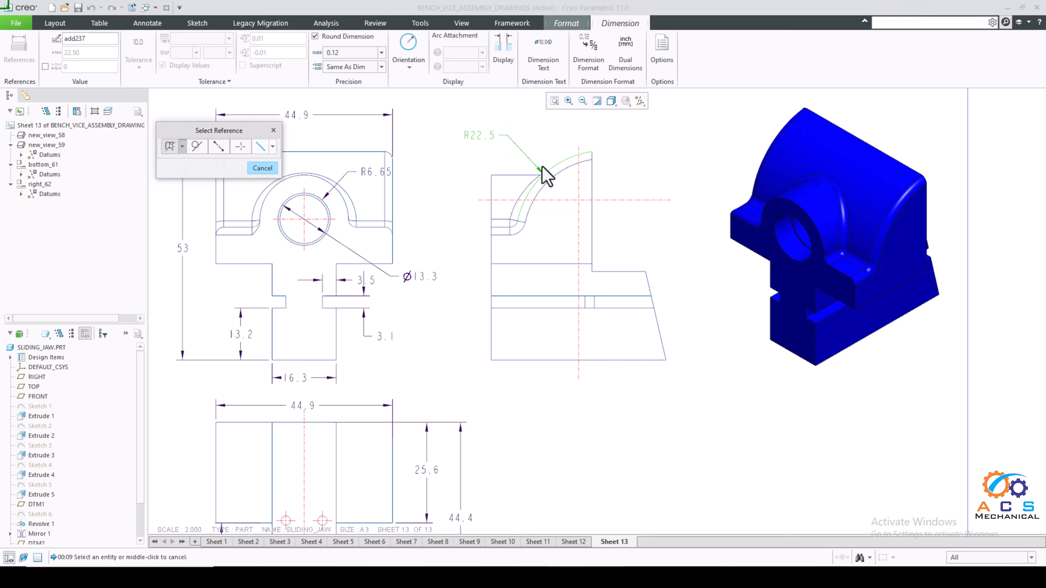
Dimension the distance between the upper body's two vertical edges in the side view, placing it above the view
{"action": "left_click", "coordinate": [495, 219]}
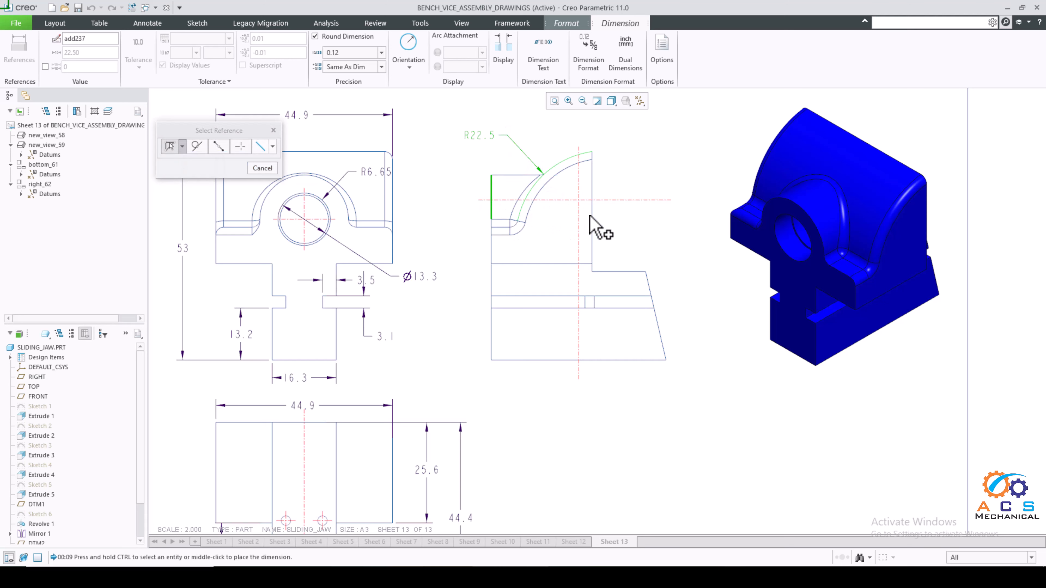
{"action": "left_click", "coordinate": [593, 228], "text": "ctrl"}
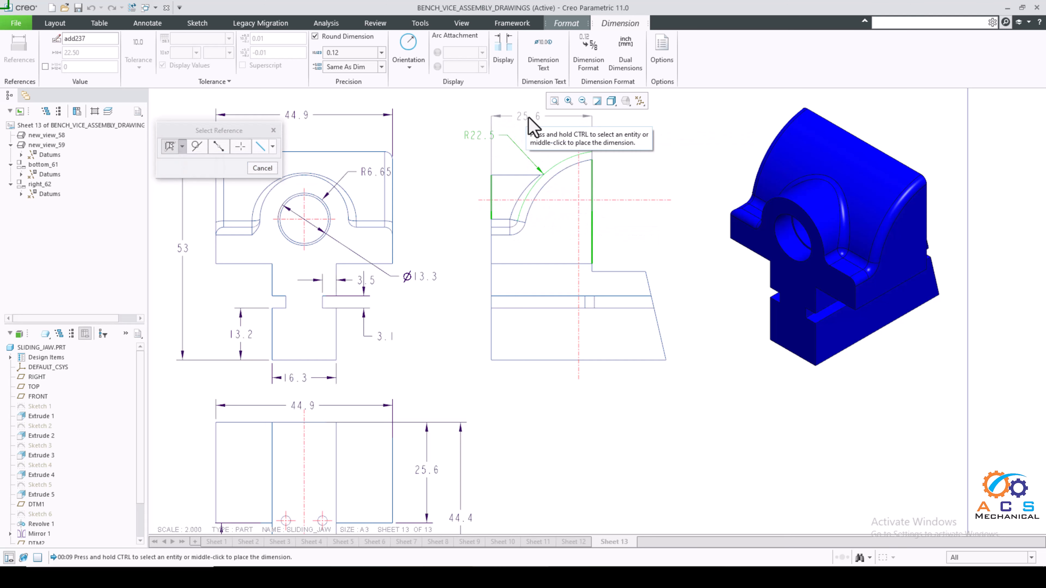
{"action": "middle_click", "coordinate": [527, 120]}
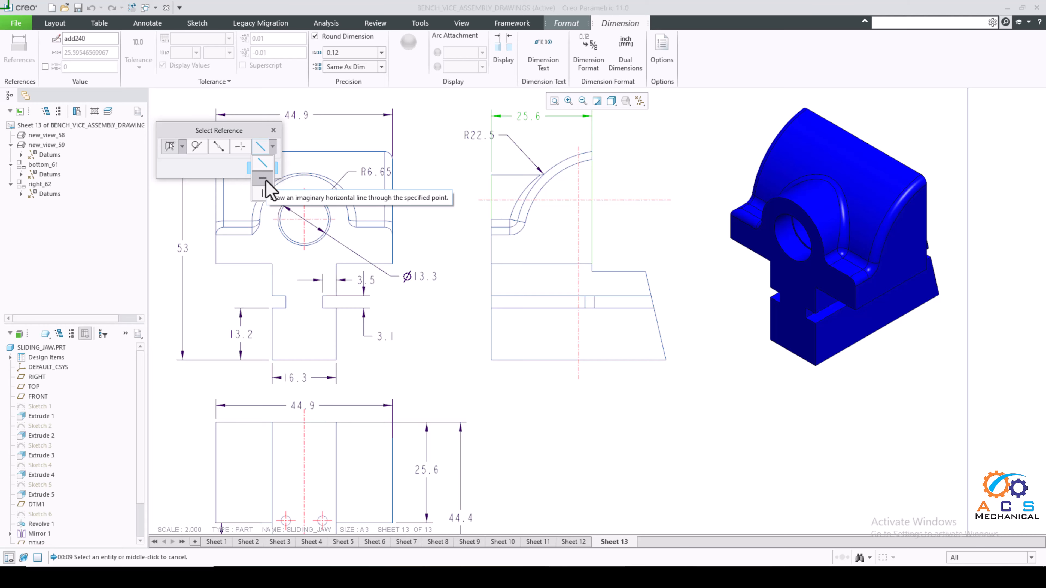
{"action": "left_click", "coordinate": [263, 179]}
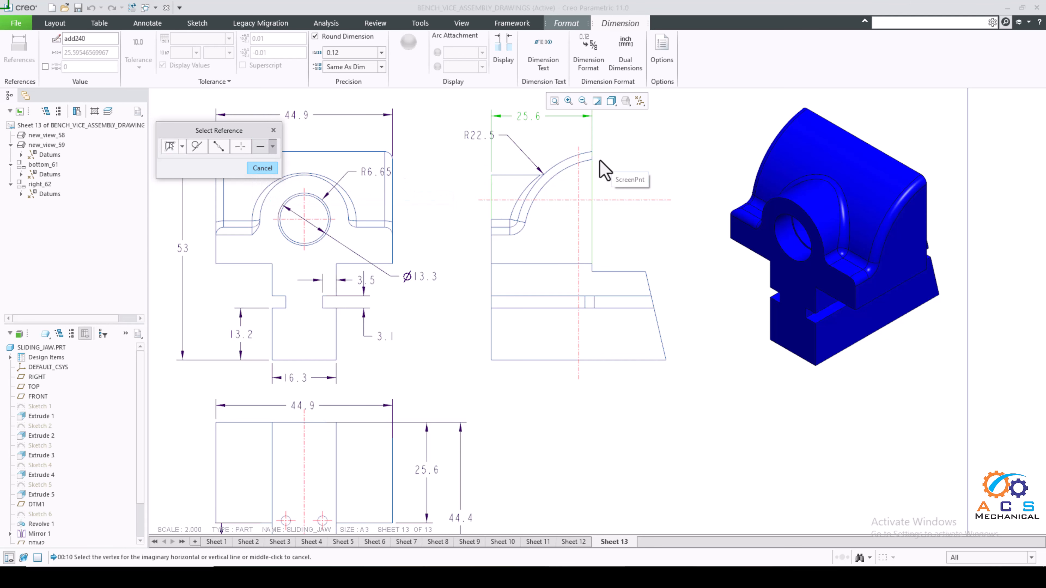
{"action": "scroll", "coordinate": [594, 154], "scroll_direction": "down", "scroll_amount": 3}
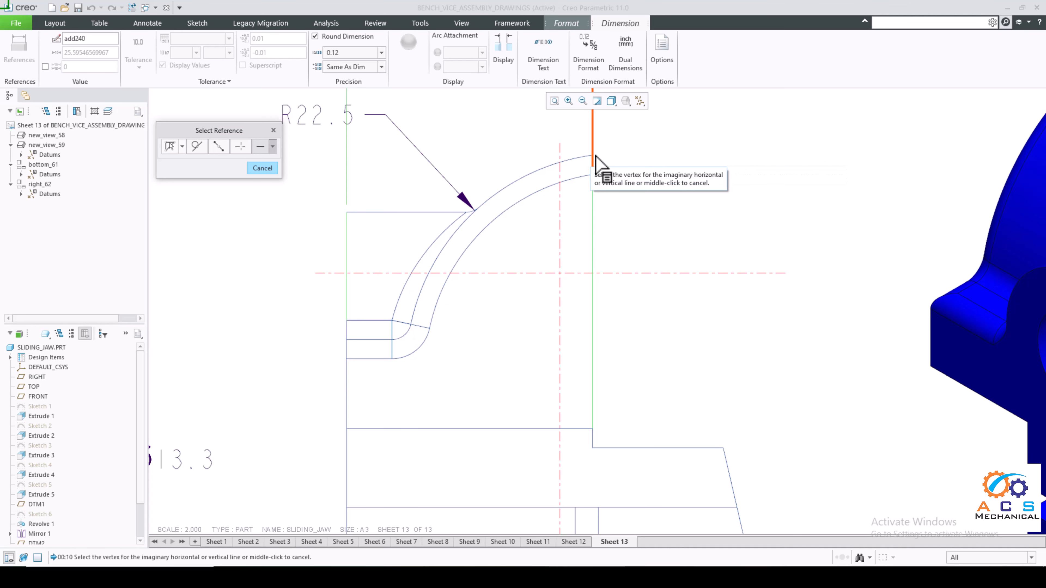
{"action": "scroll", "coordinate": [589, 185], "scroll_direction": "up", "scroll_amount": 5}
{"action": "scroll", "coordinate": [589, 206], "scroll_direction": "down", "scroll_amount": 3}
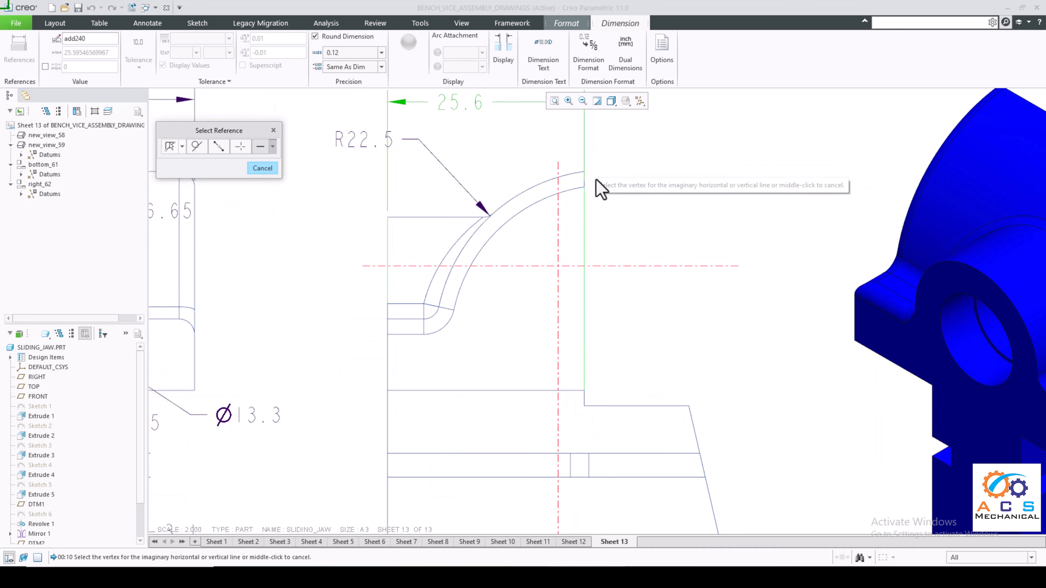
{"action": "left_click", "coordinate": [273, 130]}
Delete the upper body's width dimension above the side view
{"action": "scroll", "coordinate": [585, 169], "scroll_direction": "up", "scroll_amount": 2}
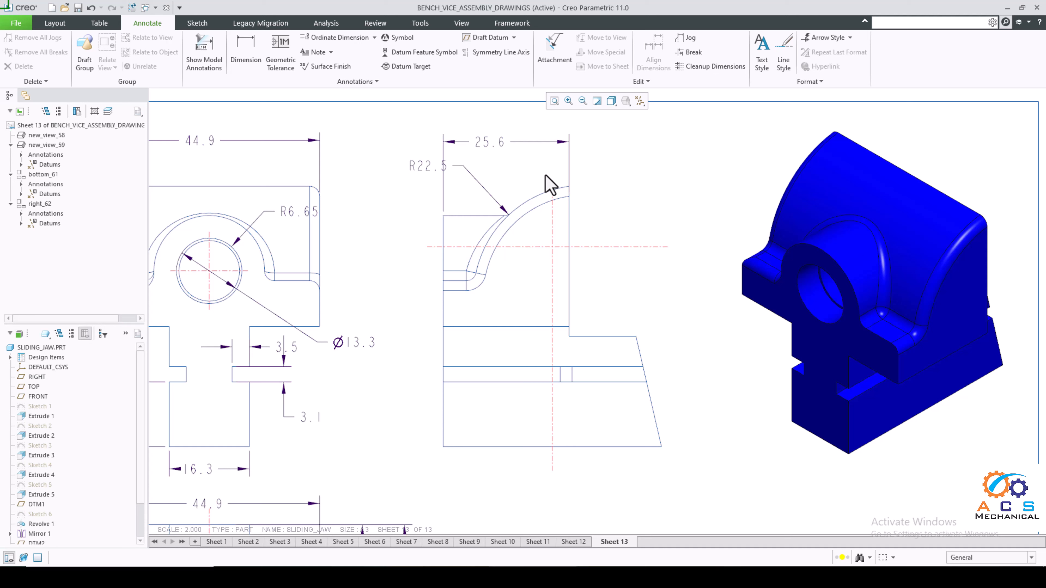
{"action": "left_click", "coordinate": [509, 146]}
{"action": "key", "text": "Delete"}
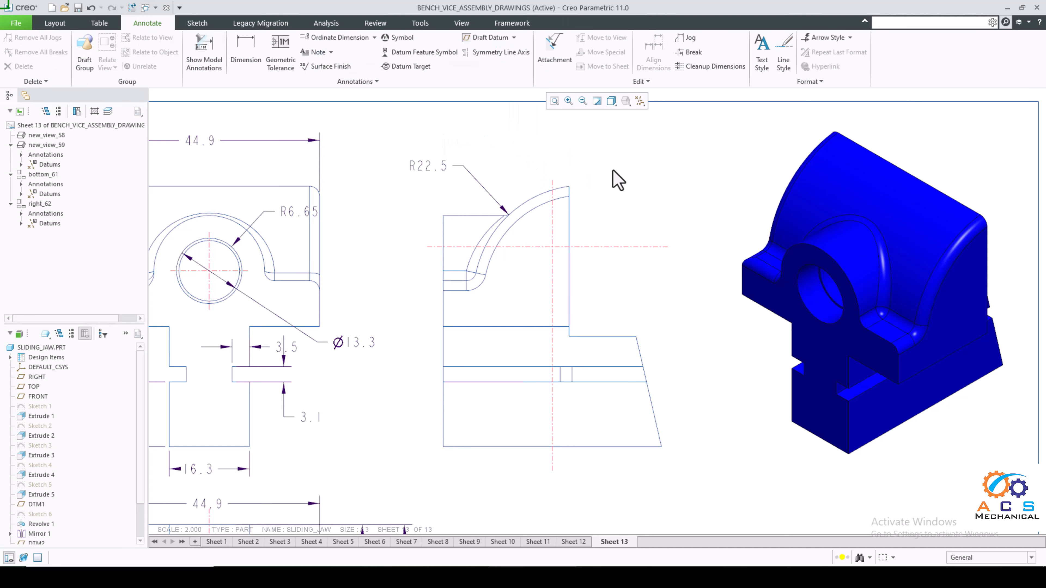
Dimension the side view's overall height from an imaginary horizontal line through the outer arc's top vertex to the bottom edge
{"action": "left_click", "coordinate": [246, 66]}
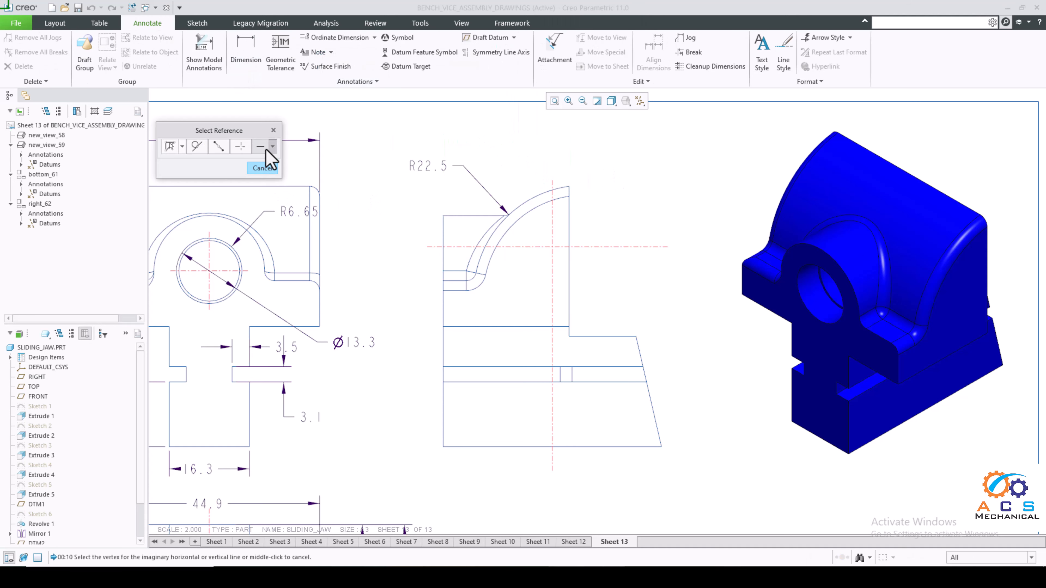
{"action": "left_click", "coordinate": [272, 147]}
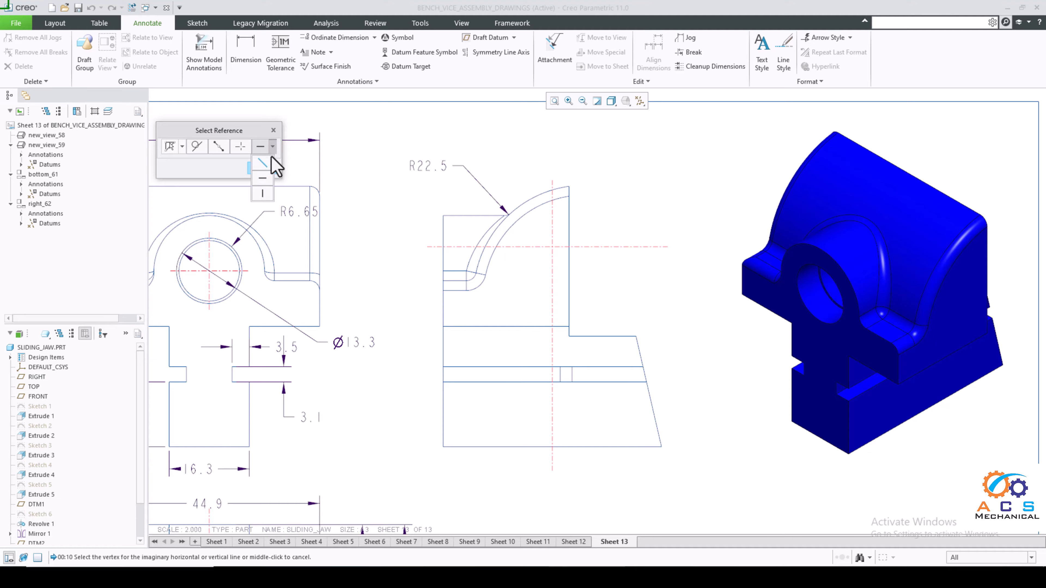
{"action": "left_click", "coordinate": [264, 179]}
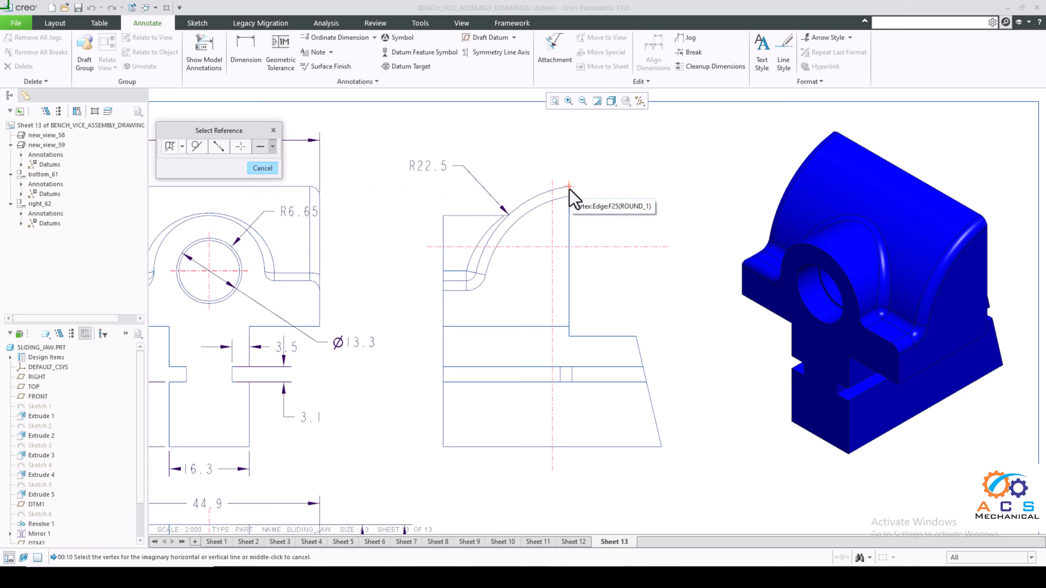
{"action": "left_click", "coordinate": [569, 188]}
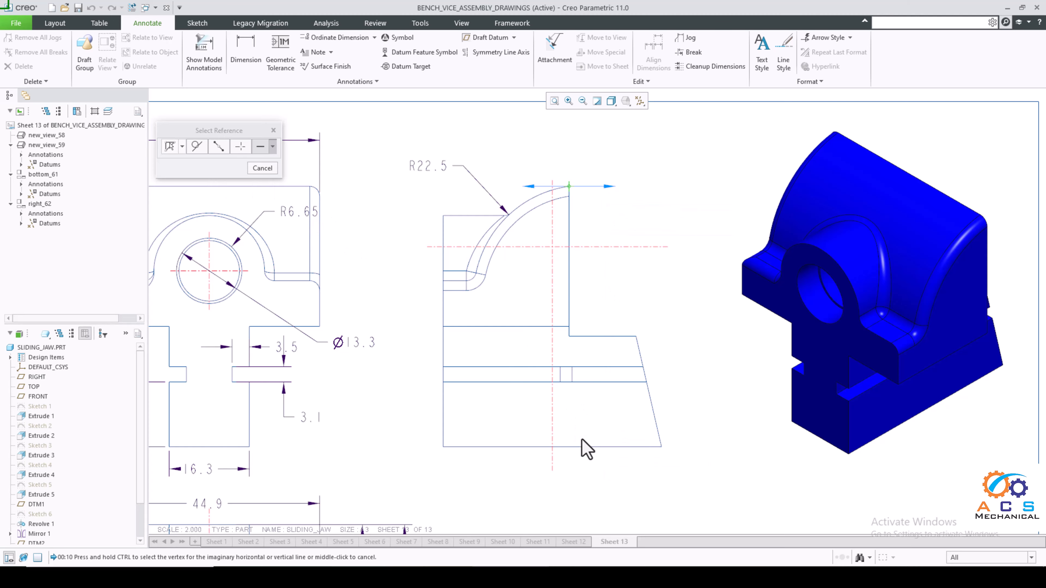
{"action": "left_click", "coordinate": [169, 146]}
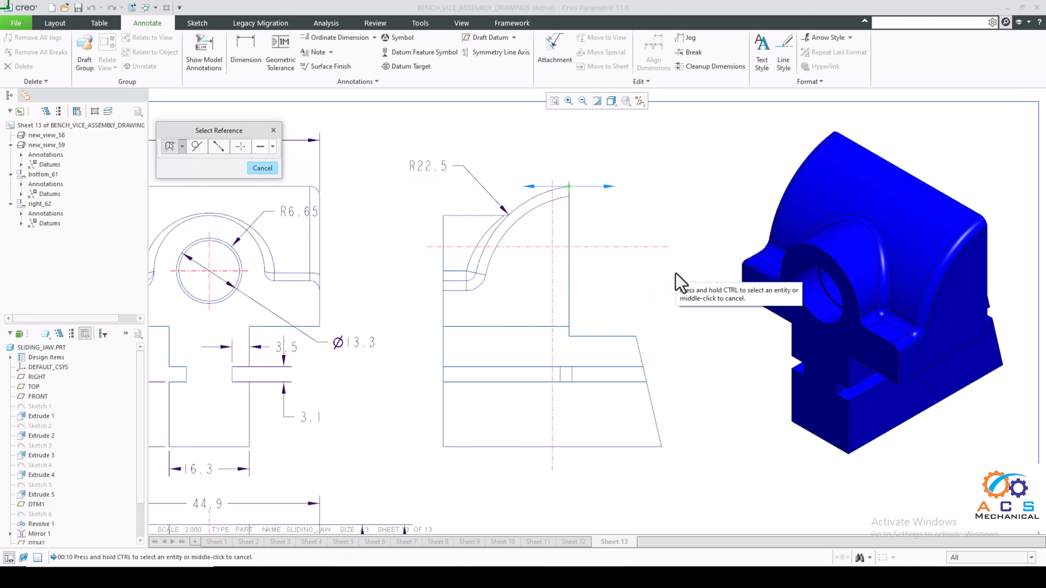
{"action": "left_click", "coordinate": [604, 447], "text": "ctrl"}
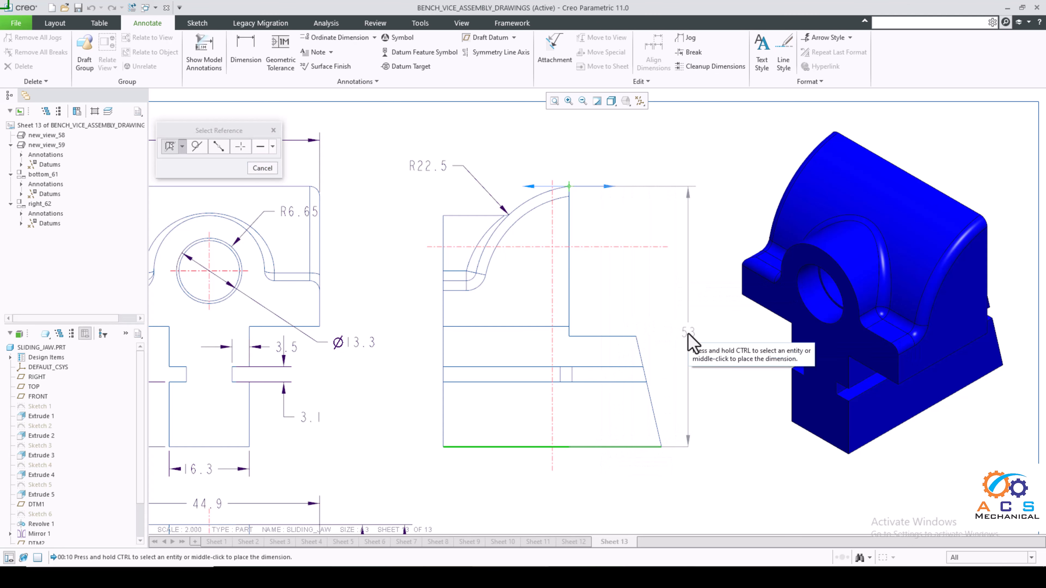
{"action": "middle_click", "coordinate": [688, 333]}
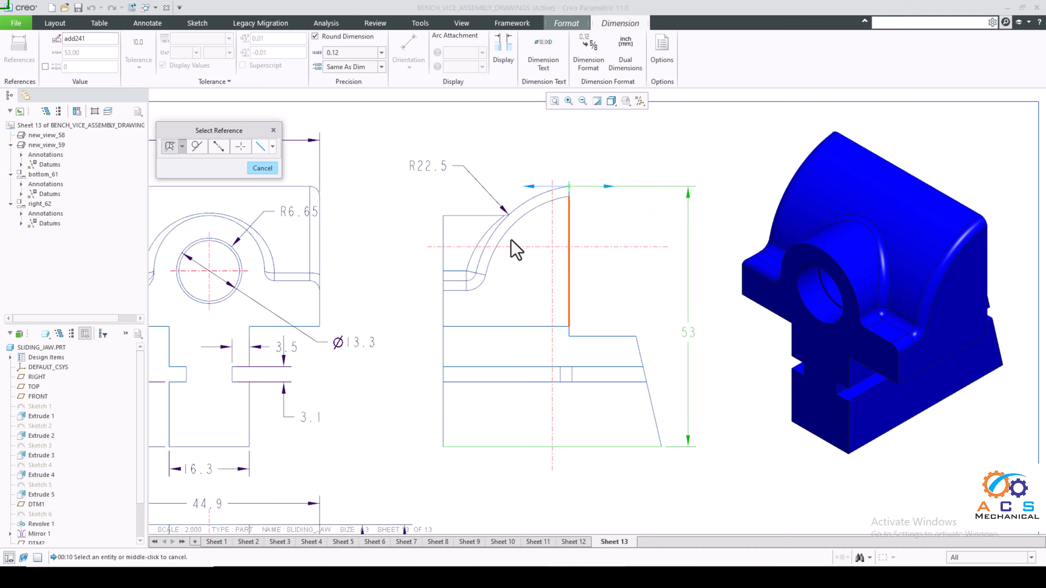
Dimension the upper body's width above the side view and the full length of its bottom edge below the view
{"action": "left_click", "coordinate": [443, 245]}
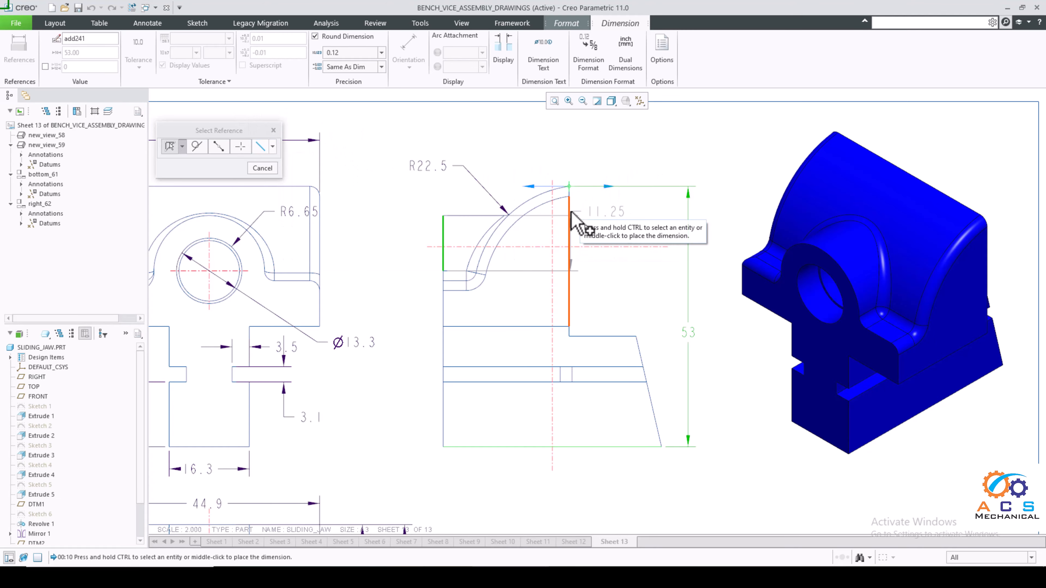
{"action": "left_click", "coordinate": [569, 231], "text": "ctrl"}
{"action": "middle_click", "coordinate": [503, 137]}
{"action": "scroll", "coordinate": [533, 220], "scroll_direction": "up", "scroll_amount": 3}
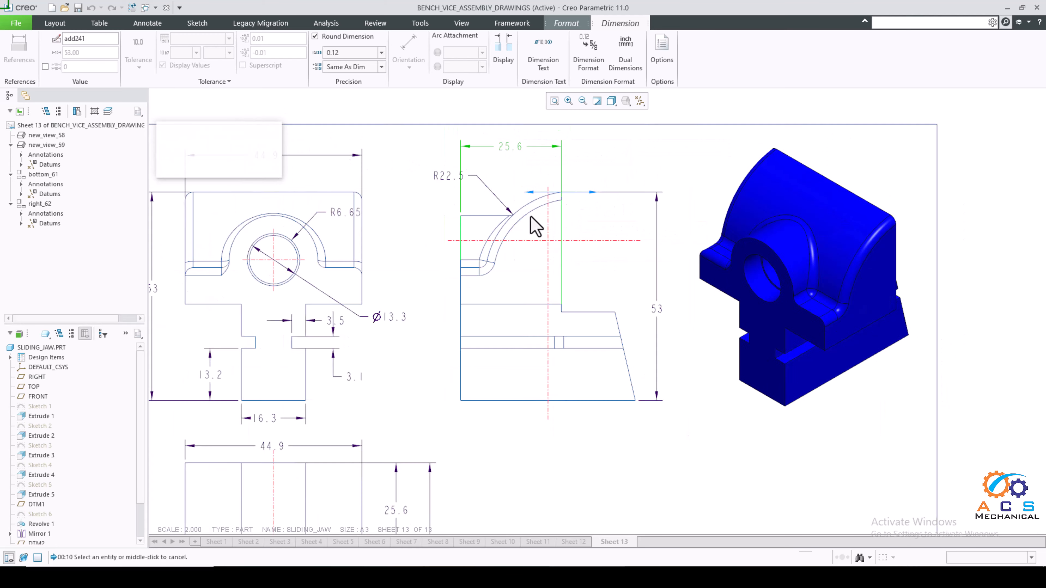
{"action": "left_click", "coordinate": [564, 366]}
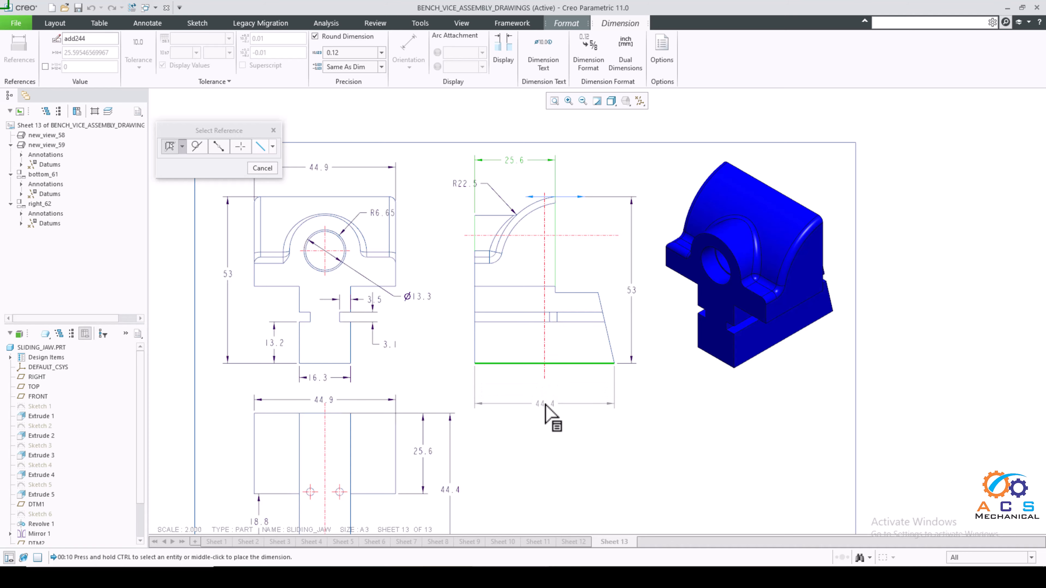
Dimension the angle between the slanted edge and the bottom edge in the side view, placing it inside the lower body
{"action": "scroll", "coordinate": [589, 359], "scroll_direction": "up", "scroll_amount": 3}
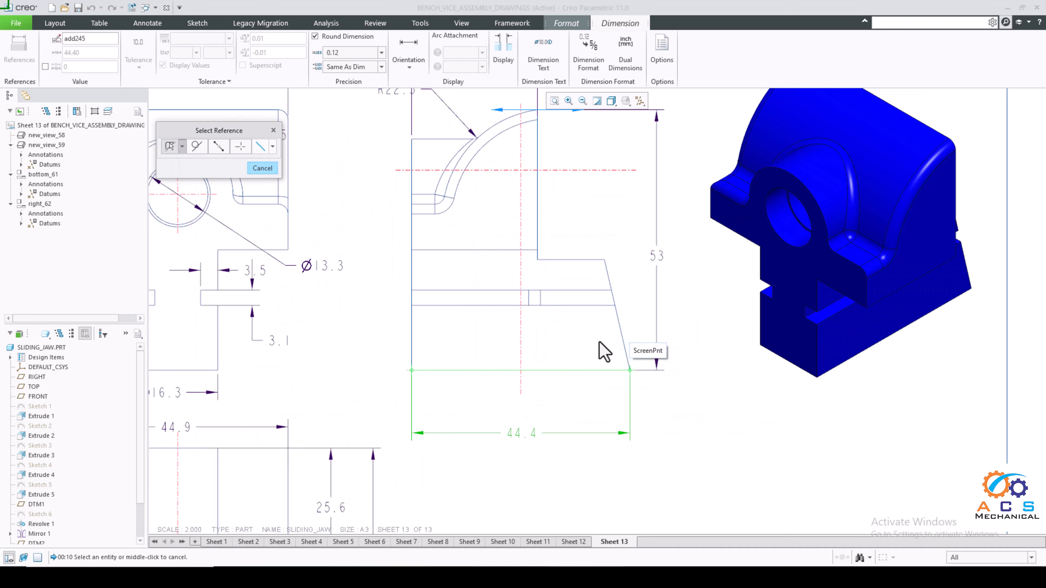
{"action": "left_click", "coordinate": [620, 336]}
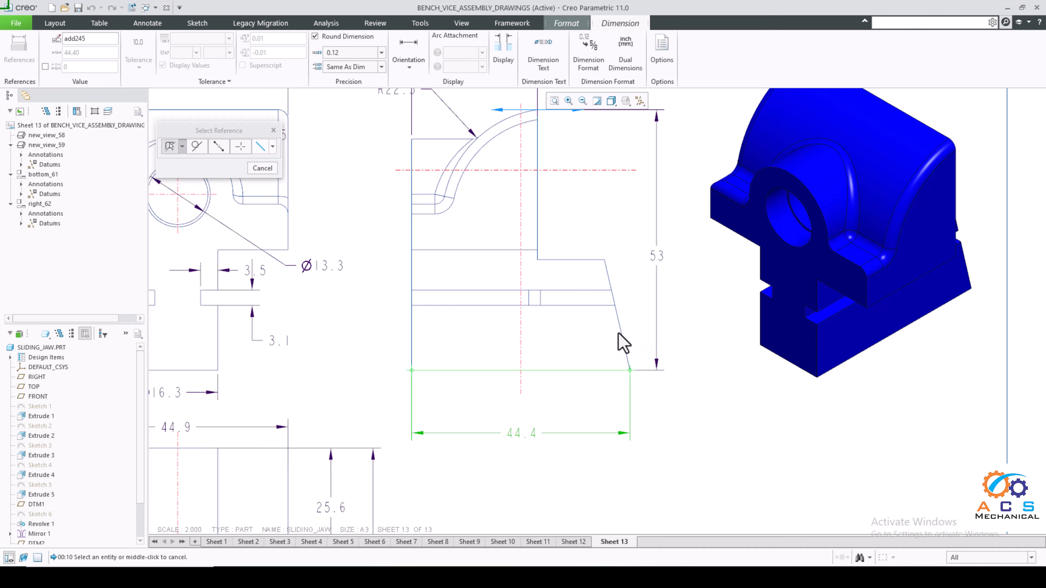
{"action": "left_click", "coordinate": [576, 370], "text": "ctrl"}
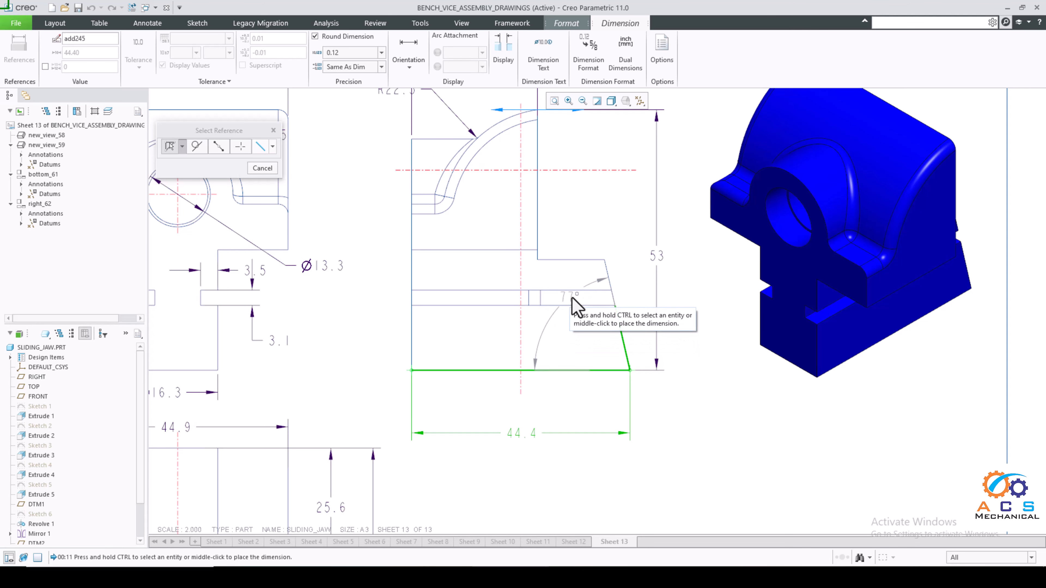
{"action": "middle_click", "coordinate": [554, 290]}
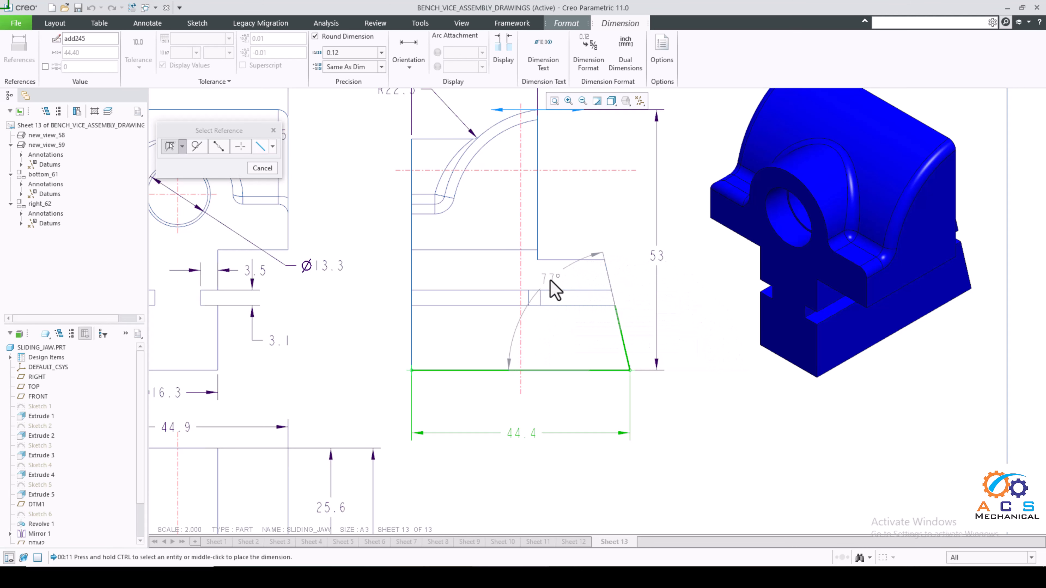
{"action": "scroll", "coordinate": [624, 326], "scroll_direction": "up", "scroll_amount": 3}
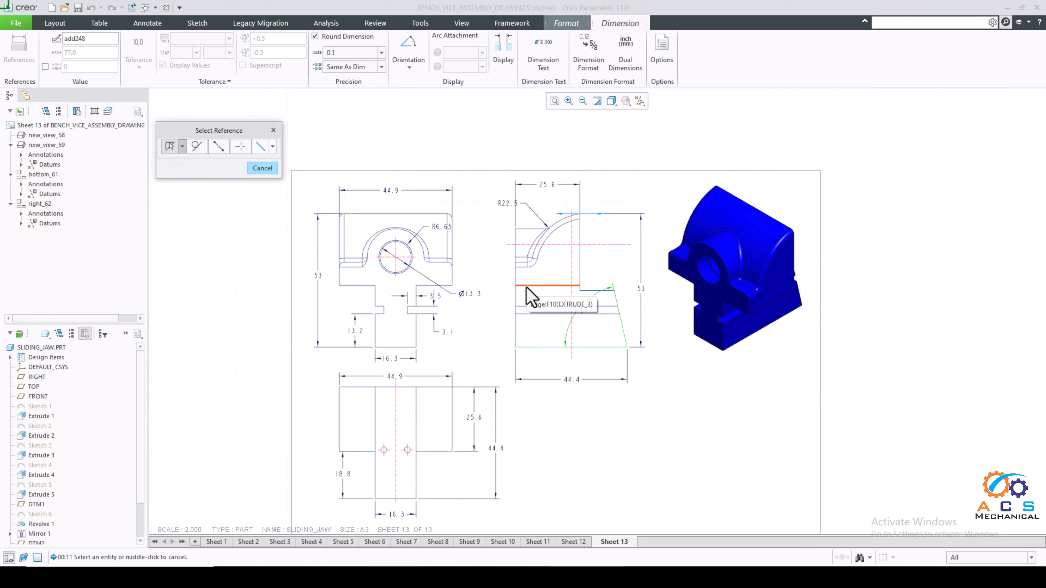
{"action": "scroll", "coordinate": [526, 287], "scroll_direction": "up", "scroll_amount": 2}
{"action": "left_click", "coordinate": [262, 168]}
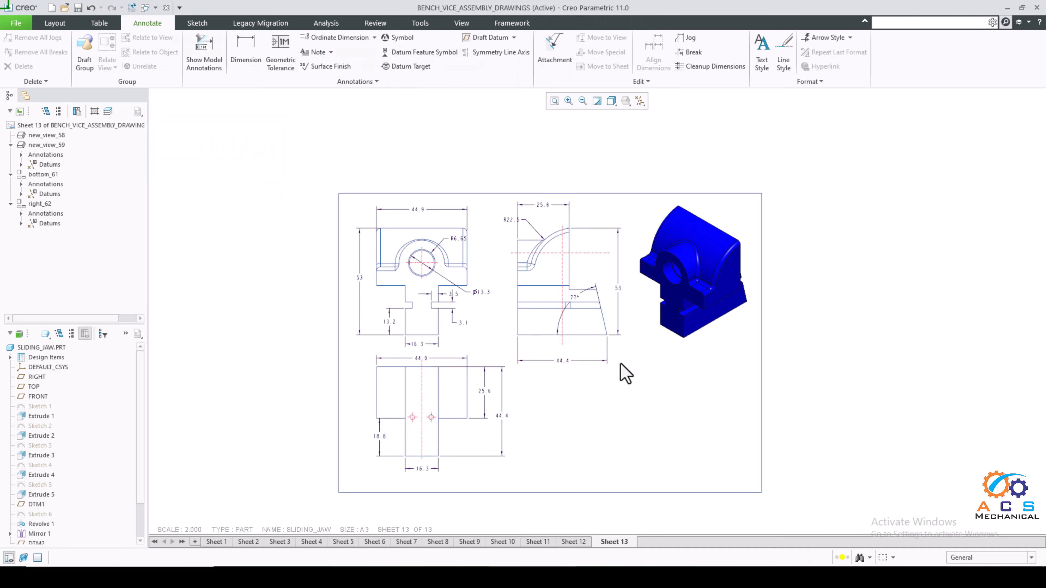
Set all dimension text on the sheet to the Arial WGL font with a height of 0.20
{"action": "middle_click_drag", "start_coordinate": [479, 364], "coordinate": [522, 358]}
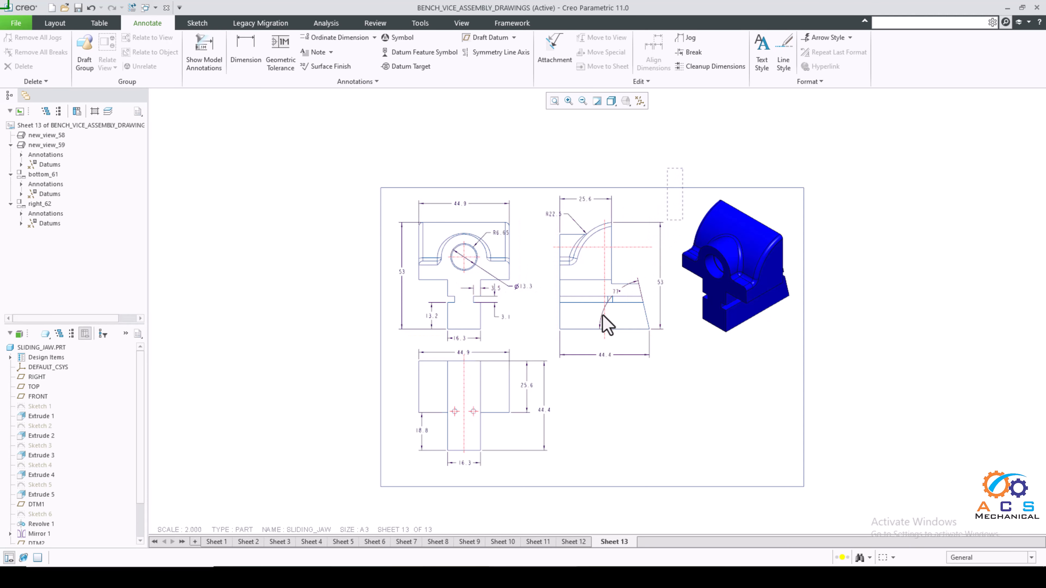
{"action": "mouse_move", "coordinate": [602, 316]}
{"action": "left_mouse_down"}
{"action": "mouse_move", "coordinate": [406, 427]}
{"action": "mouse_move", "coordinate": [390, 454]}
{"action": "mouse_move", "coordinate": [391, 482]}
{"action": "left_mouse_up"}
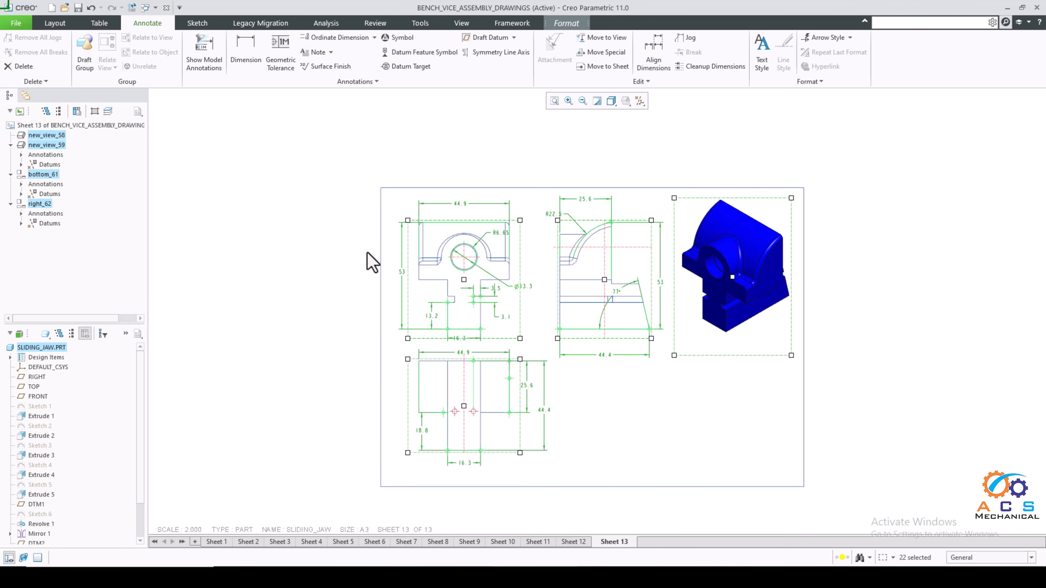
{"action": "left_click", "coordinate": [565, 24]}
{"action": "left_click", "coordinate": [84, 39]}
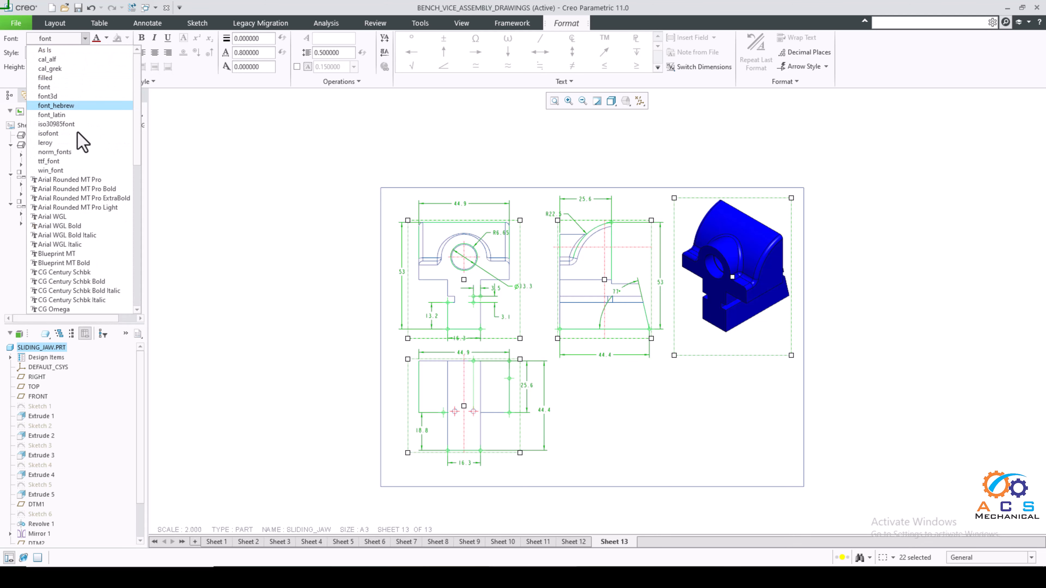
{"action": "left_click", "coordinate": [82, 217]}
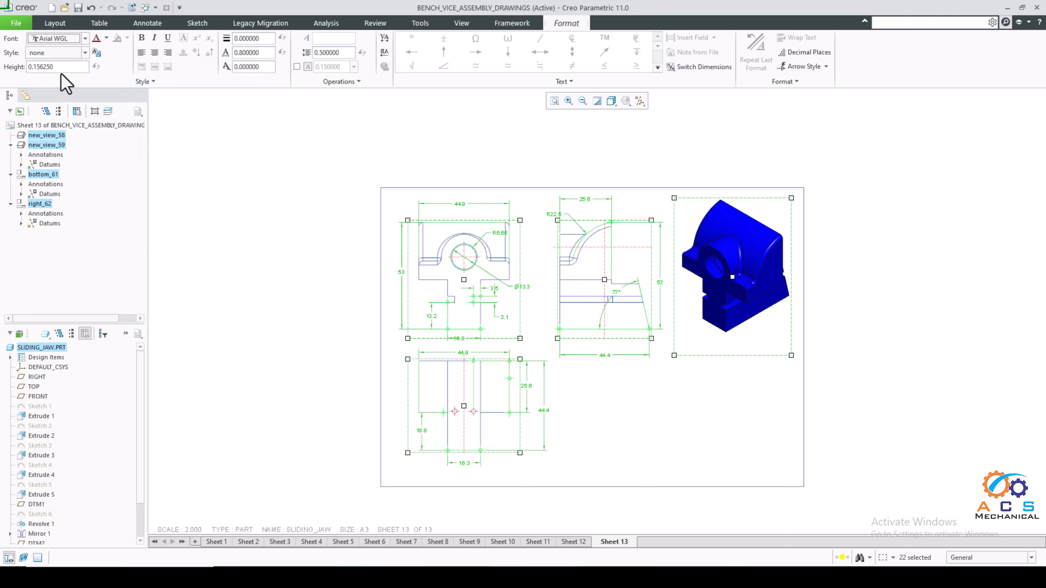
{"action": "double_click", "coordinate": [32, 68]}
{"action": "type", "text": ".20"}
{"action": "key", "text": "Return"}
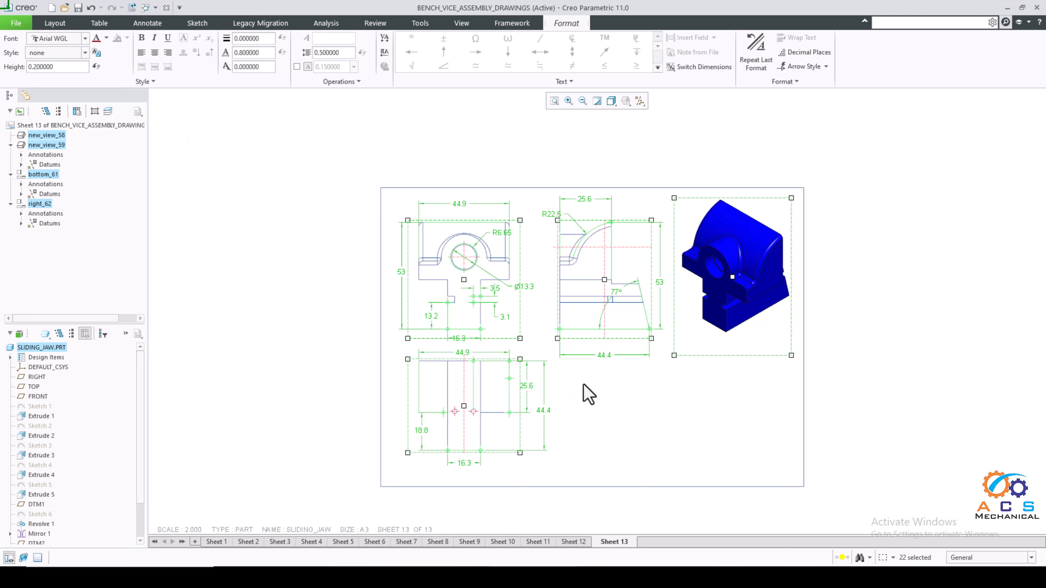
{"action": "left_click", "coordinate": [556, 285]}
{"action": "scroll", "coordinate": [556, 285], "scroll_direction": "up", "scroll_amount": 1}
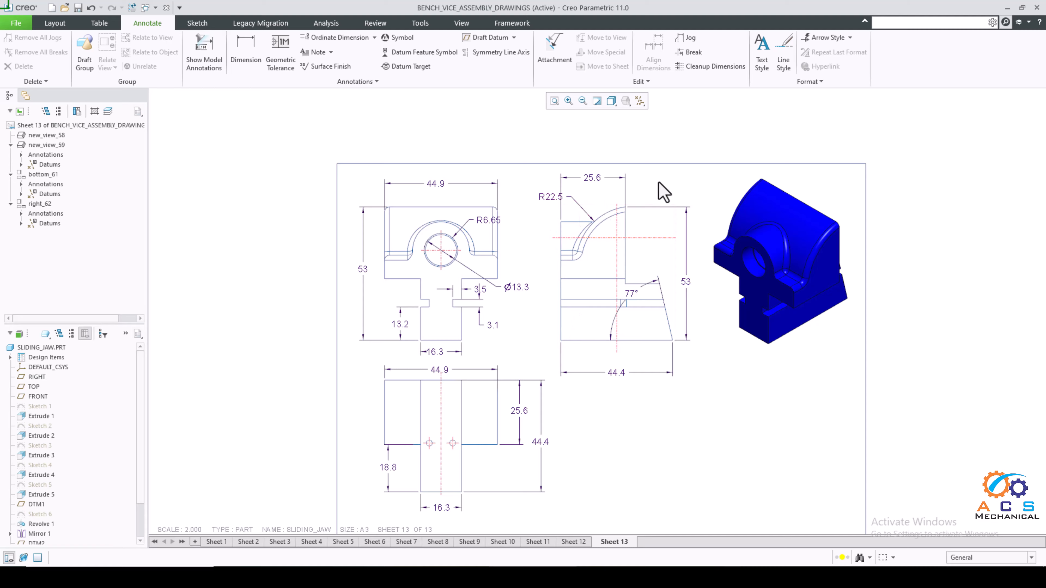
Set text orientation to Parallel to and above leader for all linear dimensions except the bottom view's 44.9 and 16.3 widths
{"action": "left_click", "coordinate": [597, 184]}
{"action": "left_click", "coordinate": [432, 195], "text": "ctrl"}
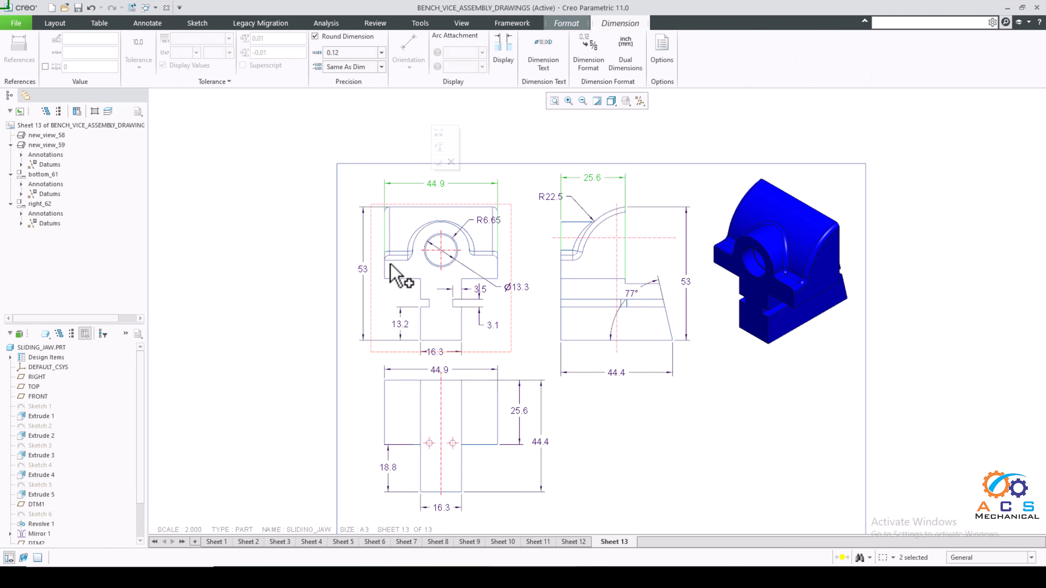
{"action": "left_click", "coordinate": [362, 271], "text": "ctrl"}
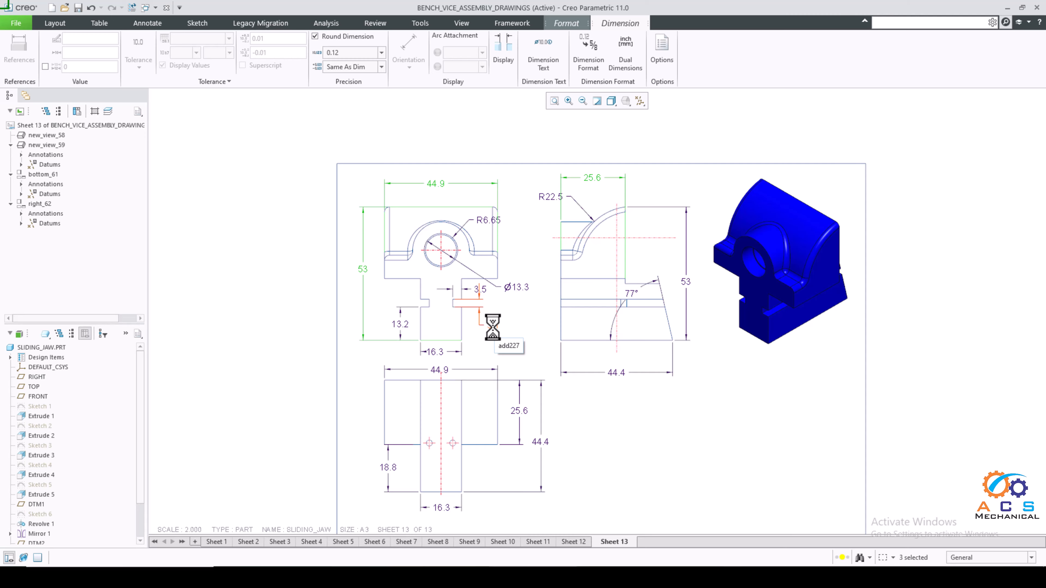
{"action": "left_click", "coordinate": [493, 327], "text": "ctrl"}
{"action": "left_click", "coordinate": [471, 291], "text": "ctrl"}
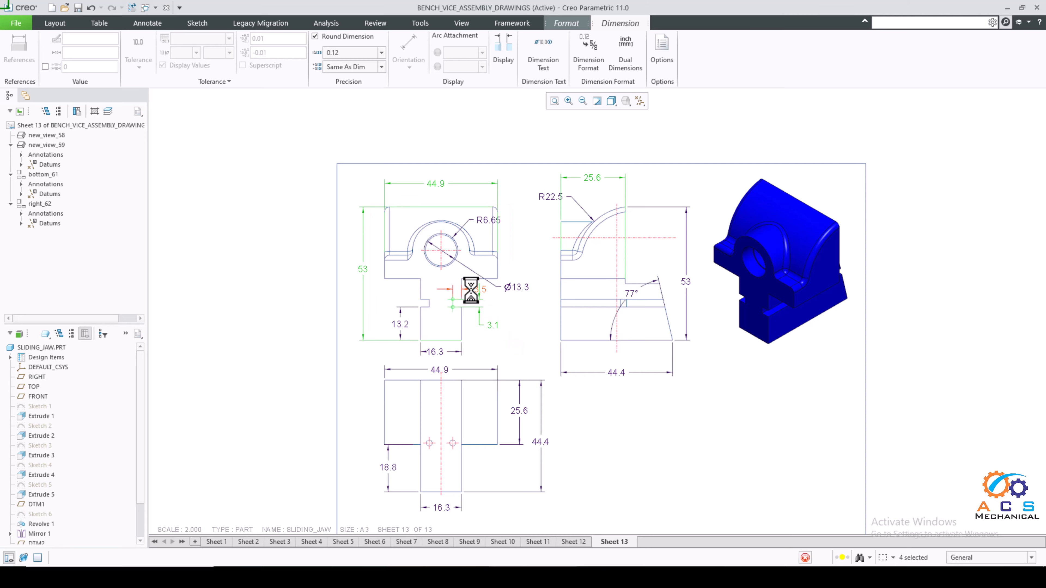
{"action": "left_click", "coordinate": [406, 325], "text": "ctrl"}
{"action": "left_click", "coordinate": [437, 353], "text": "ctrl"}
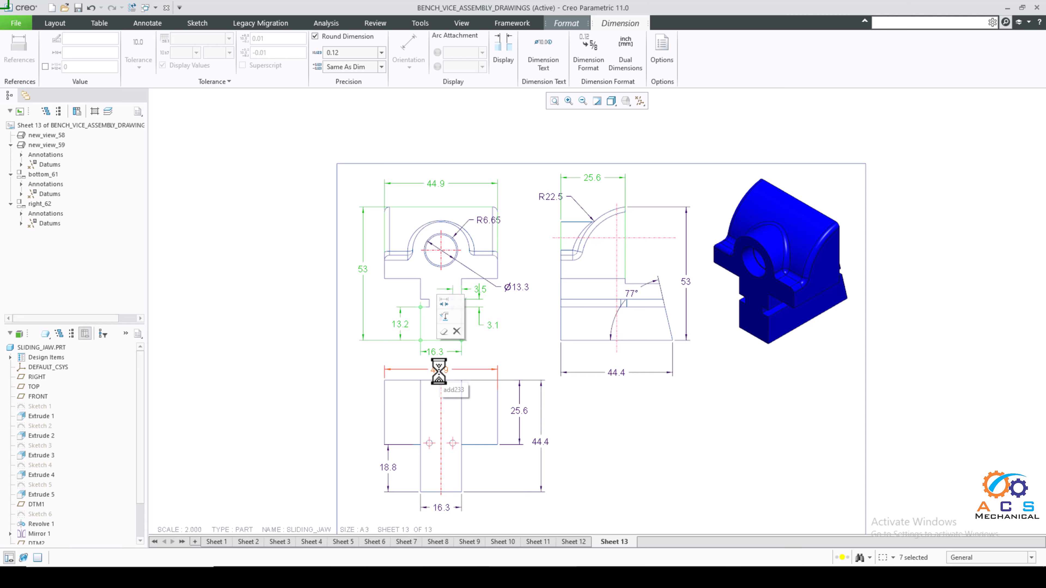
{"action": "left_click", "coordinate": [518, 411], "text": "ctrl"}
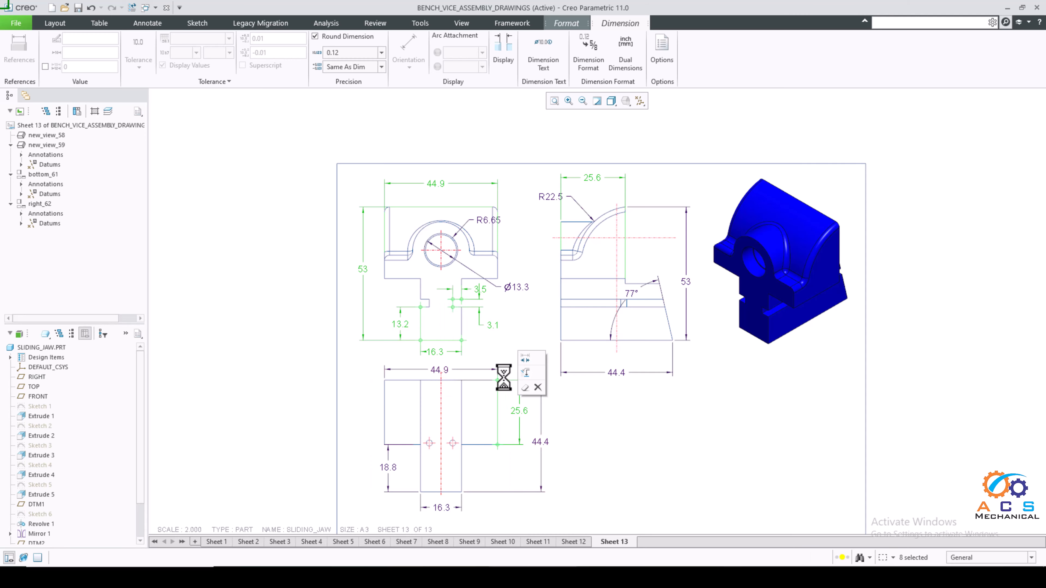
{"action": "left_click", "coordinate": [542, 443], "text": "ctrl"}
{"action": "left_click", "coordinate": [388, 467], "text": "ctrl"}
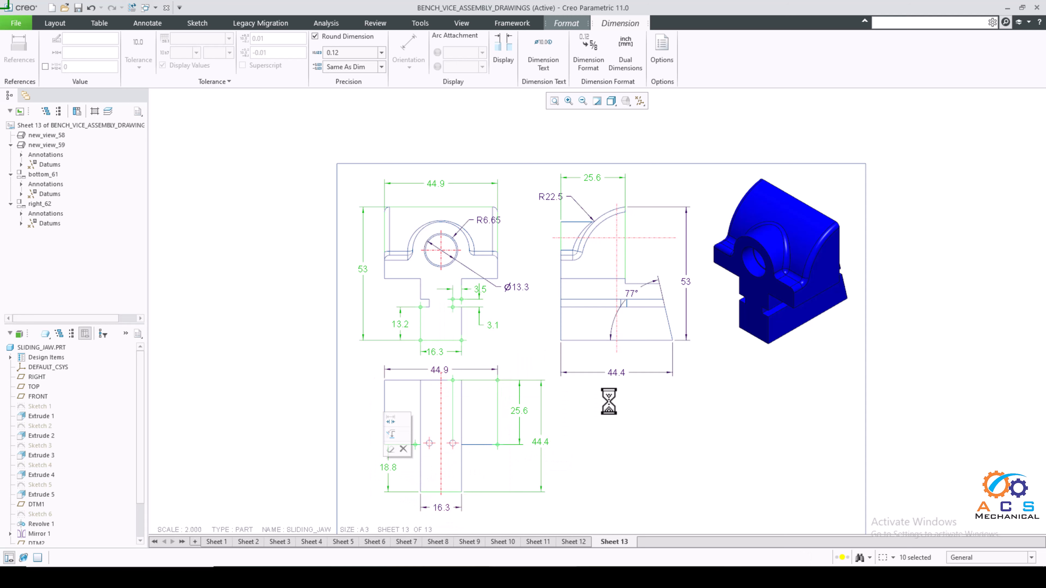
{"action": "left_click", "coordinate": [616, 373], "text": "ctrl"}
{"action": "left_click", "coordinate": [686, 281], "text": "ctrl"}
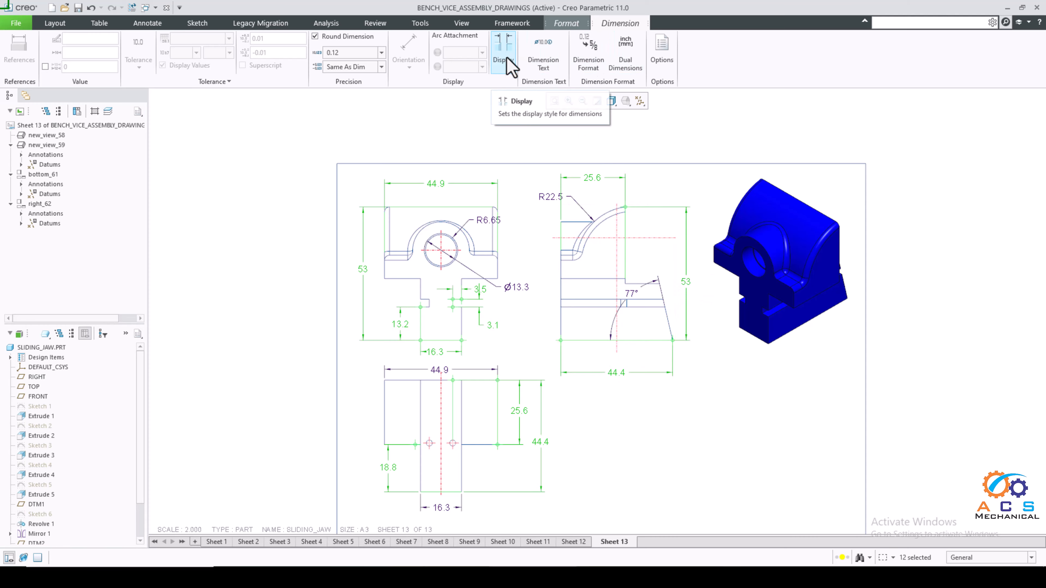
{"action": "left_click", "coordinate": [503, 48]}
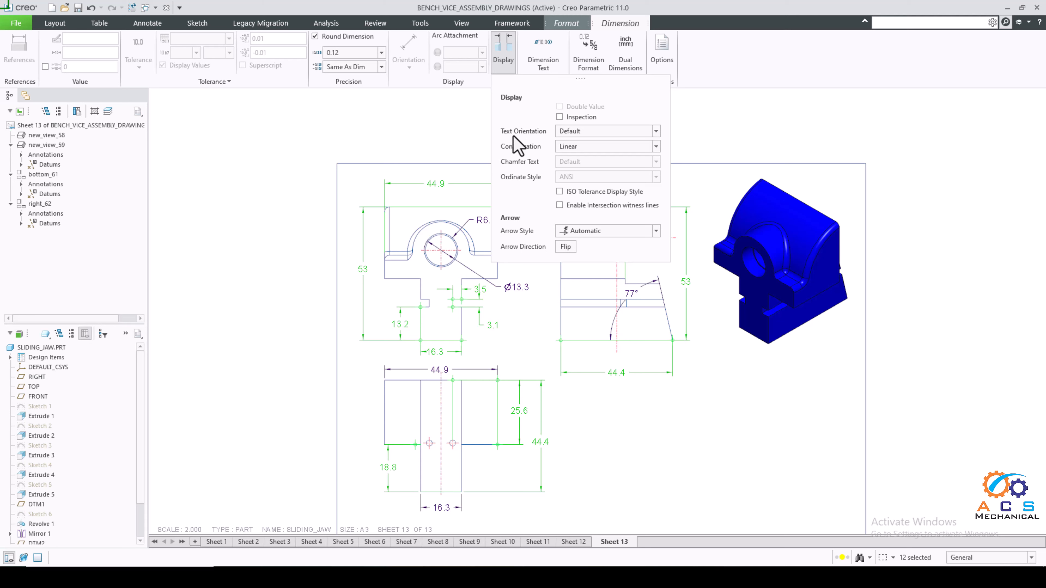
{"action": "left_click", "coordinate": [596, 132]}
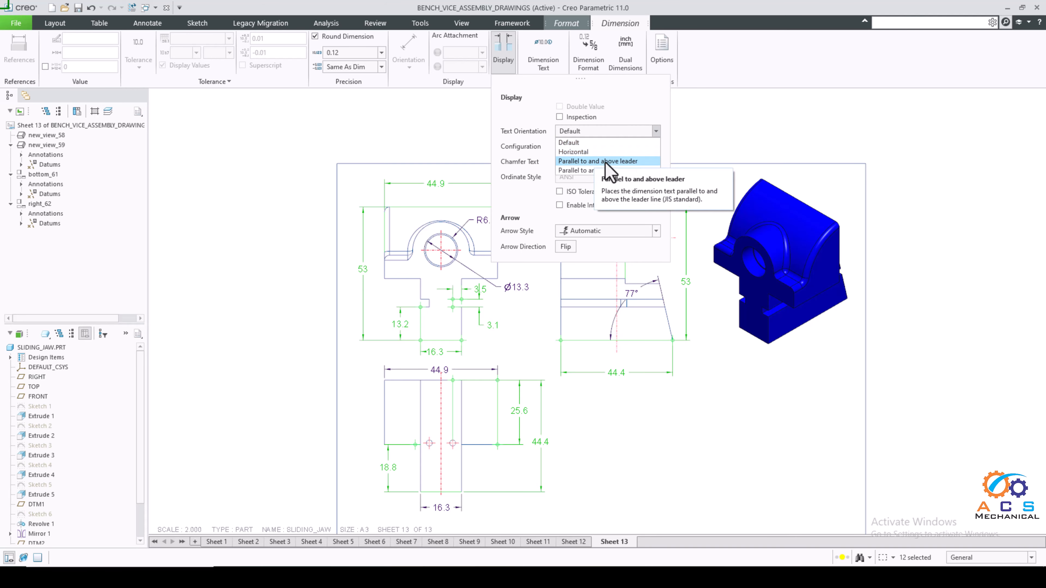
{"action": "left_click", "coordinate": [605, 162]}
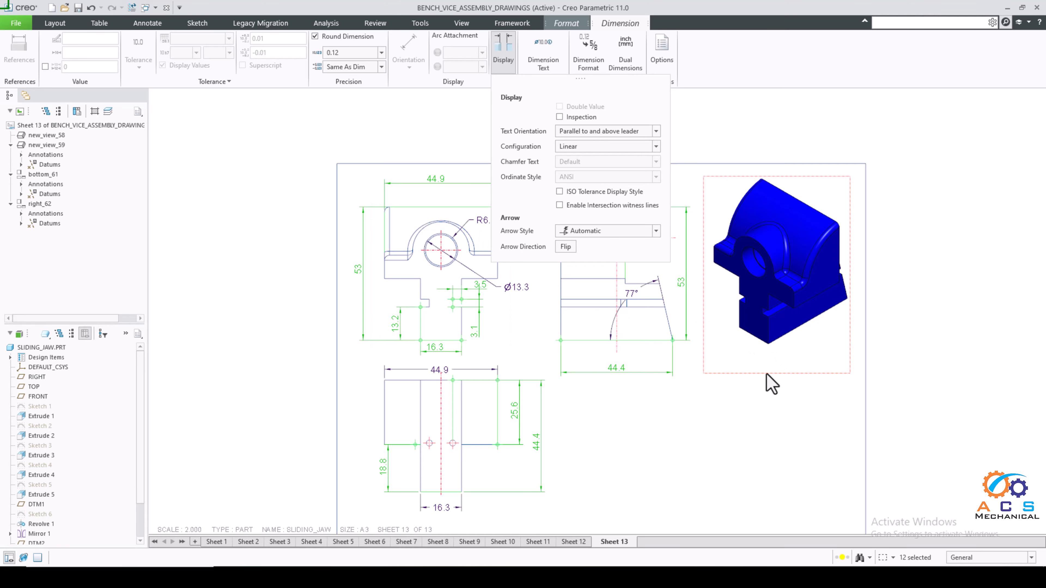
{"action": "left_click", "coordinate": [724, 413]}
Review the dimension text orientation and layout across the front, bottom and side views
{"action": "scroll", "coordinate": [553, 361], "scroll_direction": "up", "scroll_amount": 1}
{"action": "scroll", "coordinate": [610, 394], "scroll_direction": "down", "scroll_amount": 1}
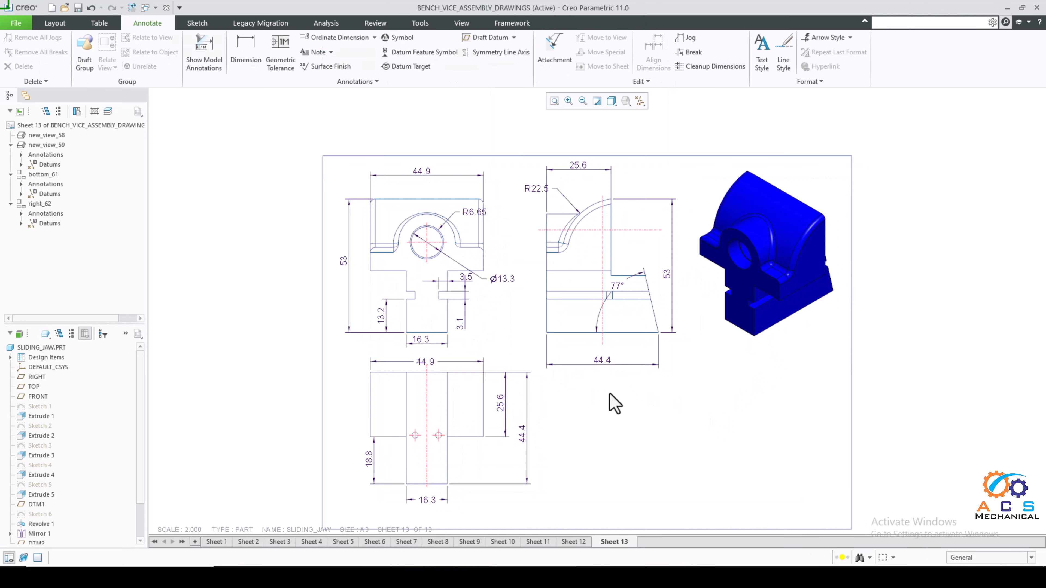
{"action": "scroll", "coordinate": [563, 384], "scroll_direction": "up", "scroll_amount": 1}
{"action": "middle_click_drag", "start_coordinate": [622, 394], "coordinate": [575, 393]}
{"action": "scroll", "coordinate": [560, 424], "scroll_direction": "down", "scroll_amount": 2}
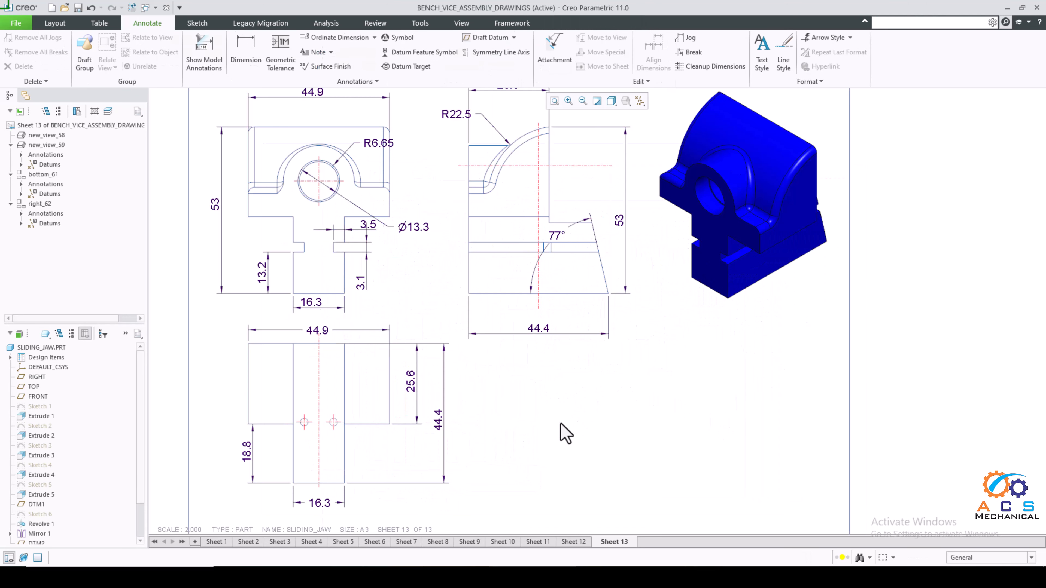
{"action": "scroll", "coordinate": [571, 373], "scroll_direction": "up", "scroll_amount": 1}
{"action": "scroll", "coordinate": [583, 410], "scroll_direction": "down", "scroll_amount": 1}
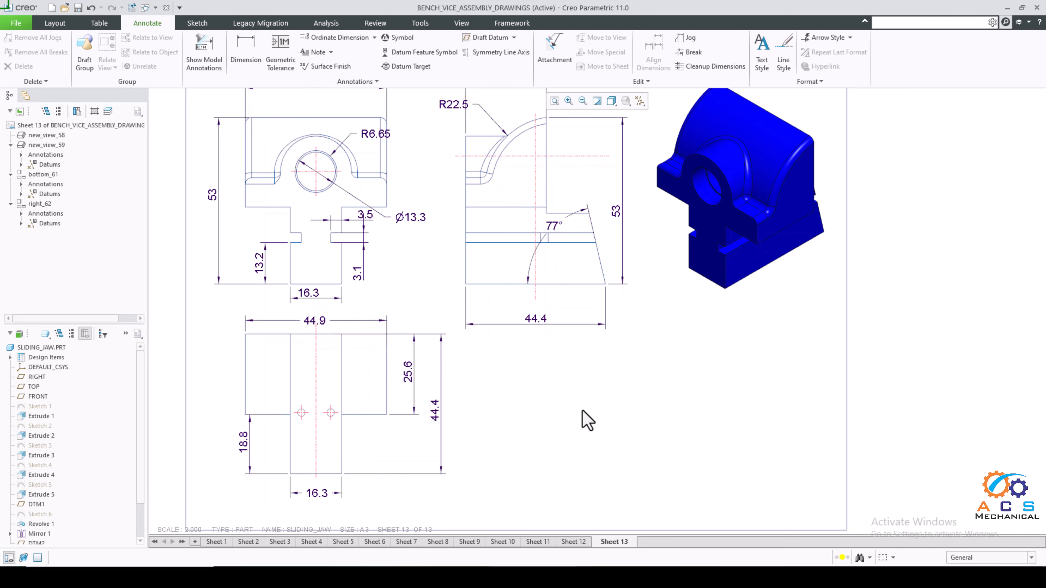
{"action": "scroll", "coordinate": [588, 420], "scroll_direction": "up", "scroll_amount": 1}
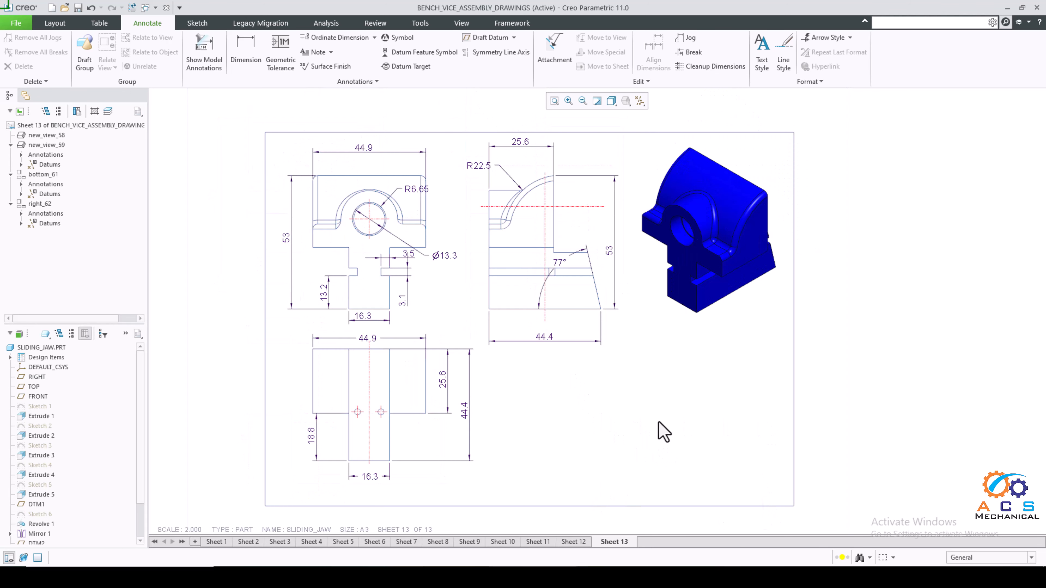
Insert the saved title block part_table.tbl from the Desktop's table folder into the lower-right corner of the sheet border
{"action": "left_click", "coordinate": [103, 24]}
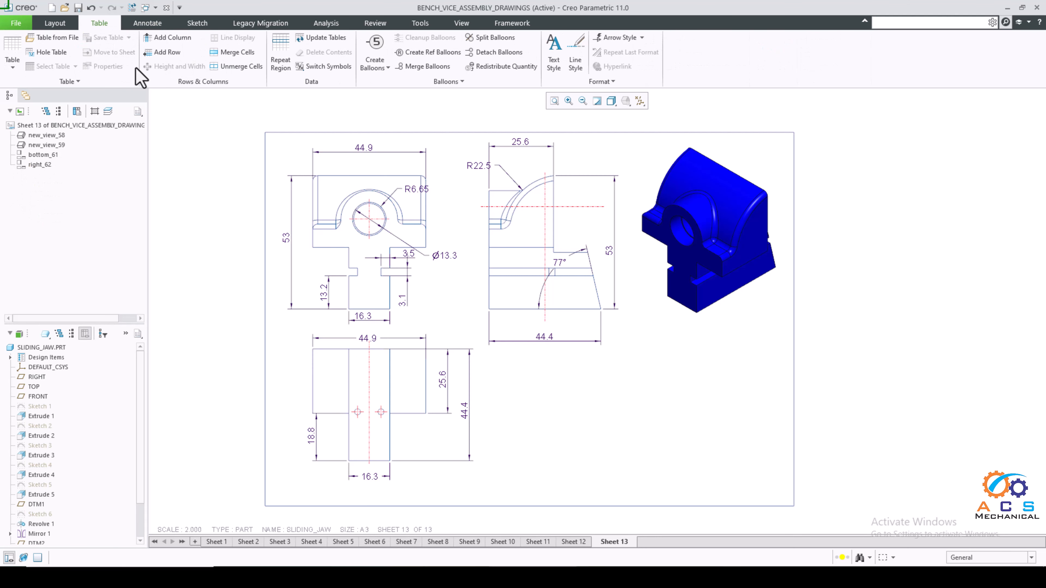
{"action": "left_click", "coordinate": [61, 40]}
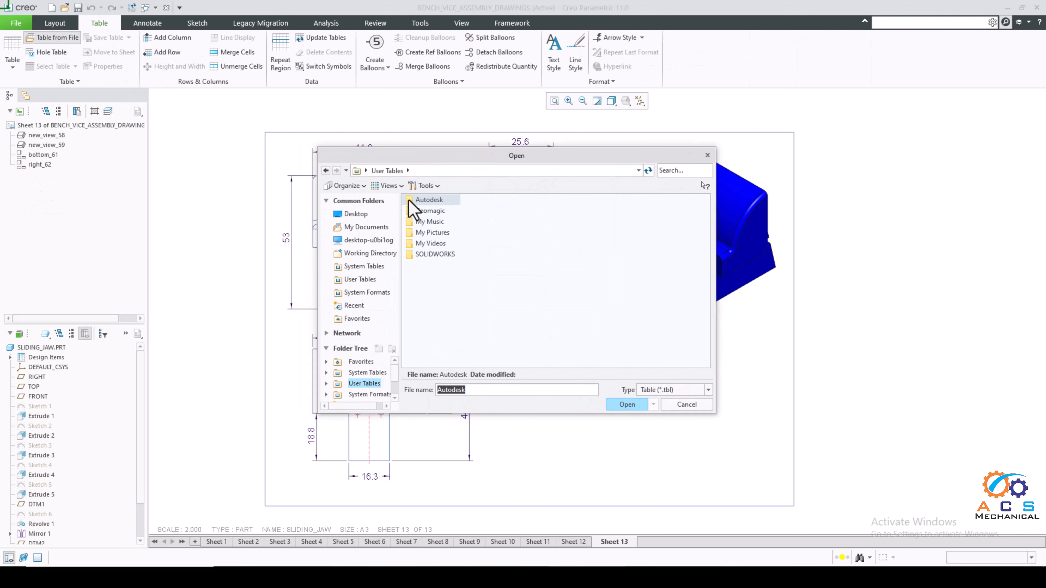
{"action": "left_click", "coordinate": [356, 215]}
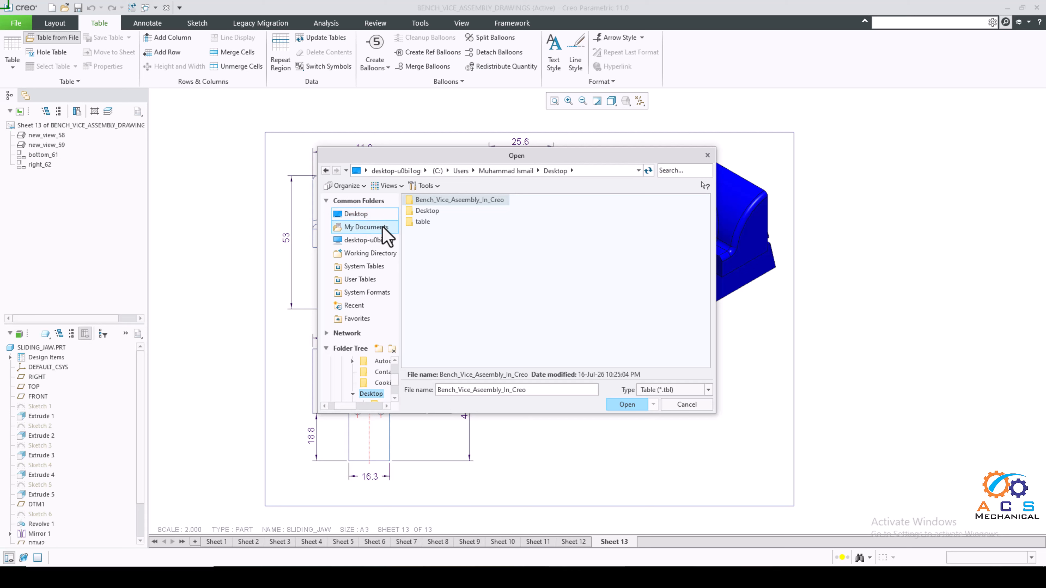
{"action": "double_click", "coordinate": [422, 225]}
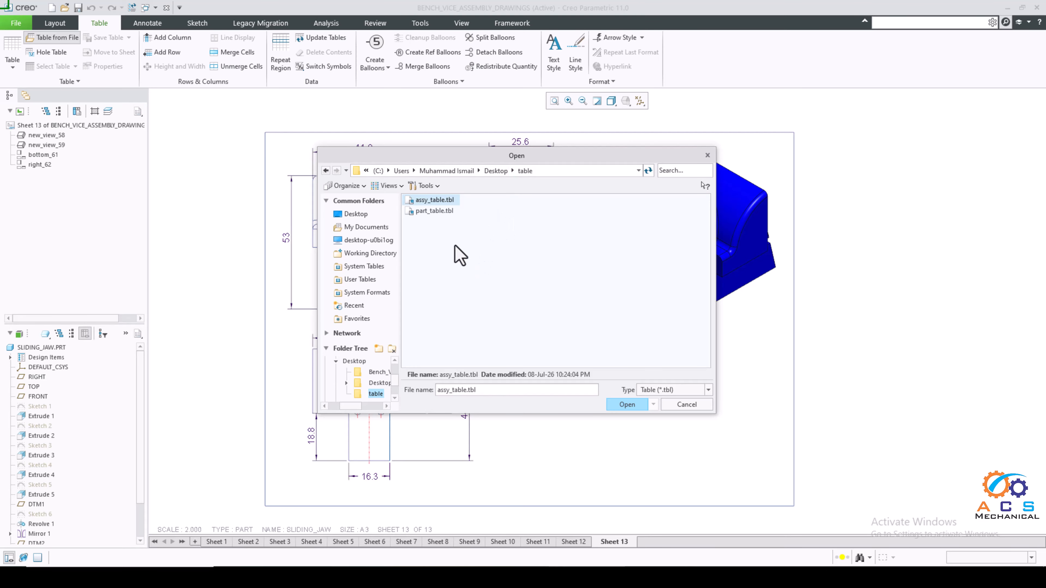
{"action": "left_click", "coordinate": [449, 211]}
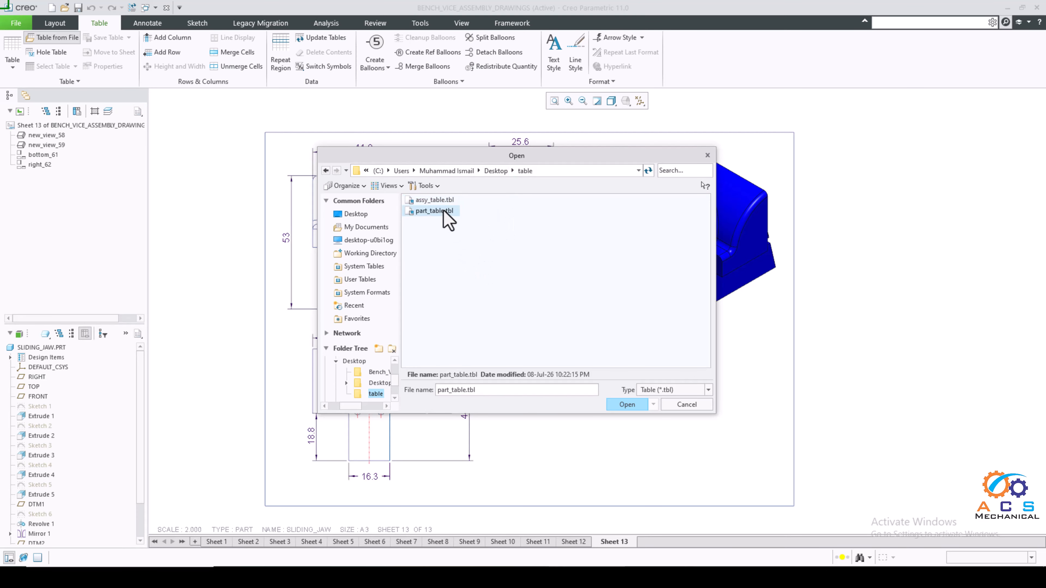
{"action": "left_click", "coordinate": [629, 406]}
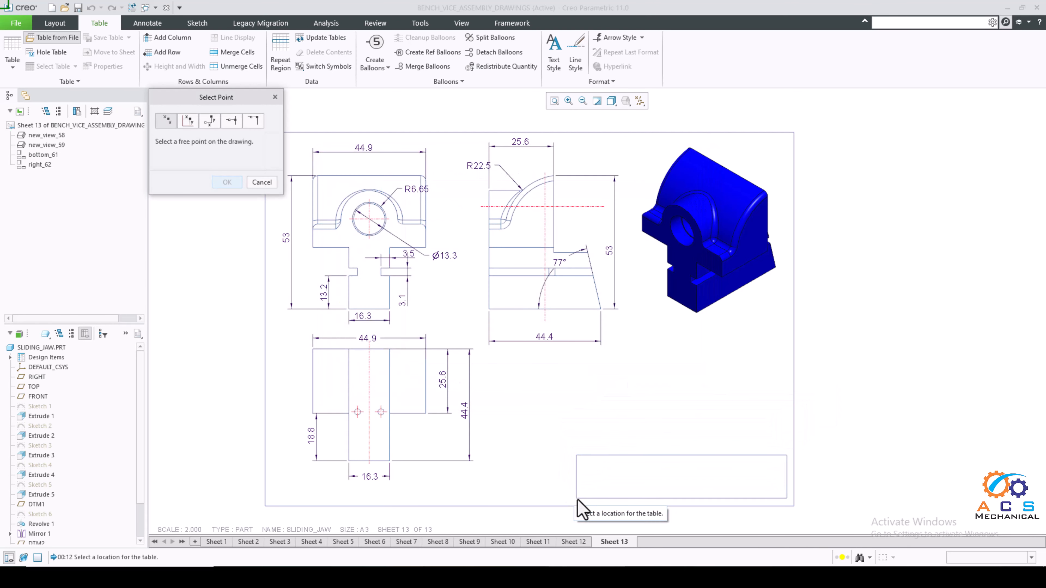
{"action": "left_click", "coordinate": [578, 500]}
{"action": "scroll", "coordinate": [622, 362], "scroll_direction": "down", "scroll_amount": 2}
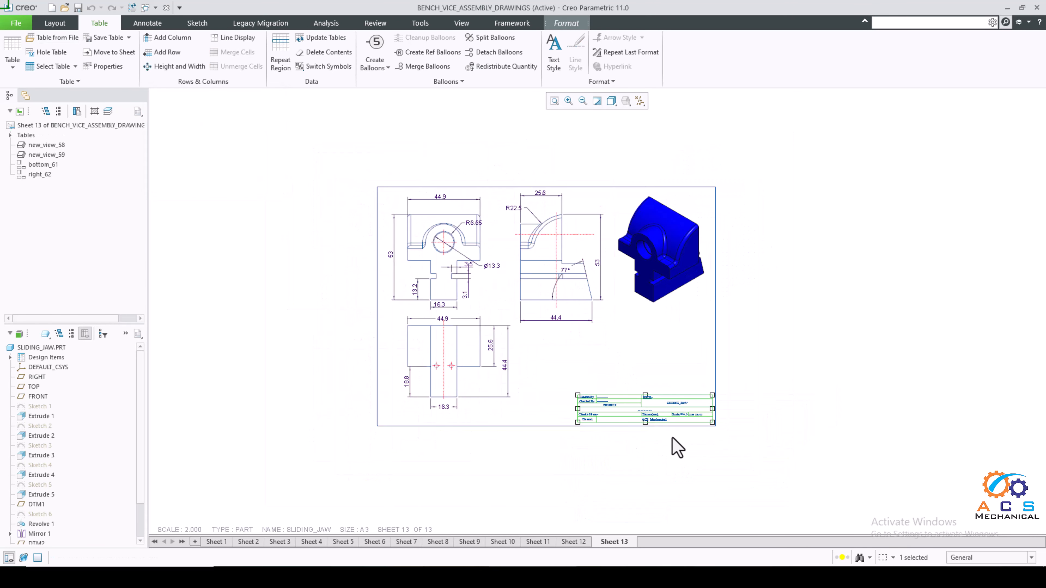
{"action": "scroll", "coordinate": [672, 398], "scroll_direction": "up", "scroll_amount": 3}
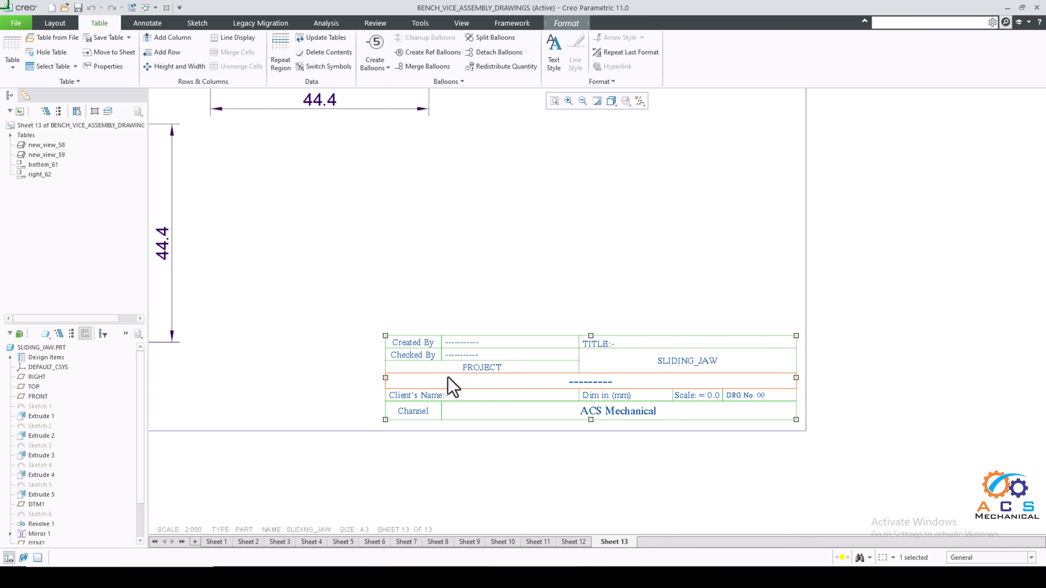
{"action": "scroll", "coordinate": [453, 369], "scroll_direction": "up", "scroll_amount": 2}
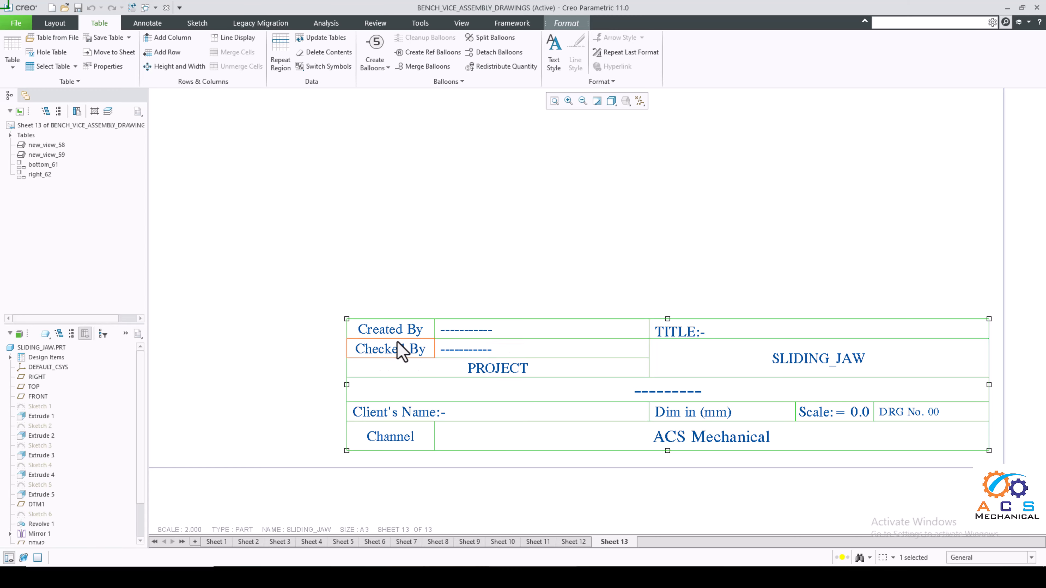
Replace the dashed placeholder below PROJECT in the title block with "Bench Vice Assembly In Creo"
{"action": "double_click", "coordinate": [667, 403]}
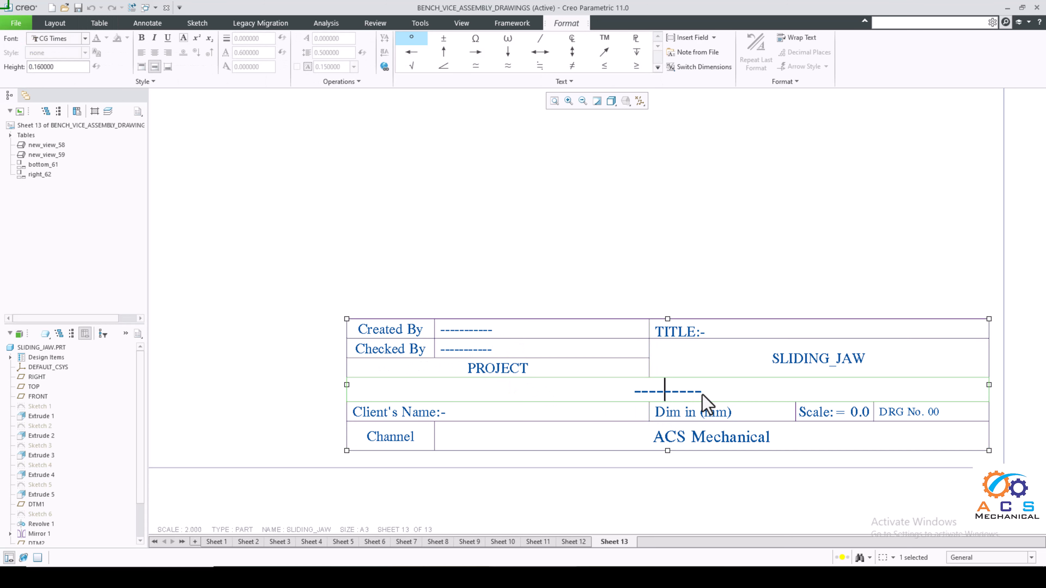
{"action": "left_click_drag", "start_coordinate": [703, 402], "coordinate": [631, 402]}
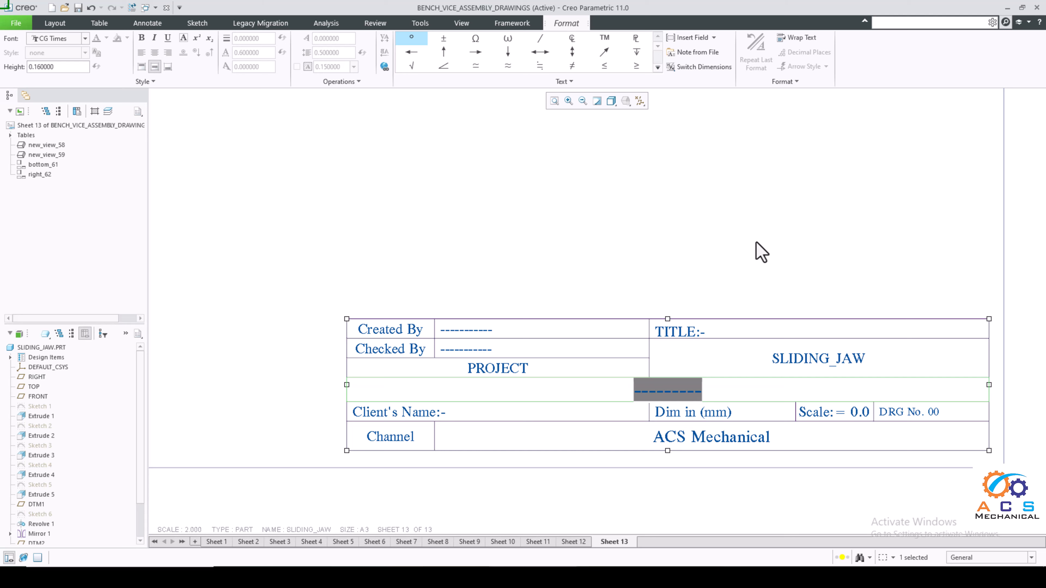
{"action": "type", "text": "B"}
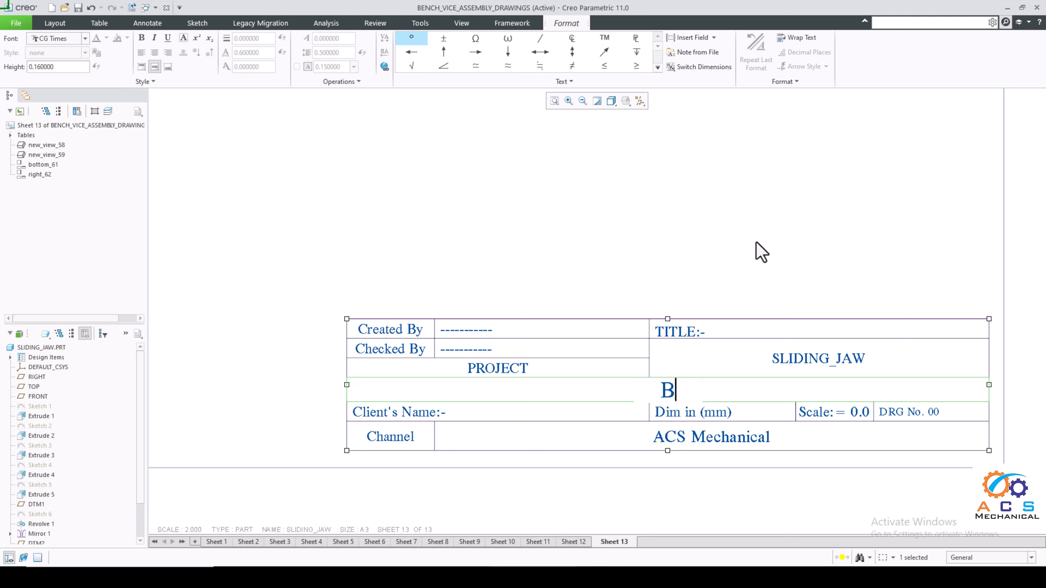
{"action": "type", "text": "en"}
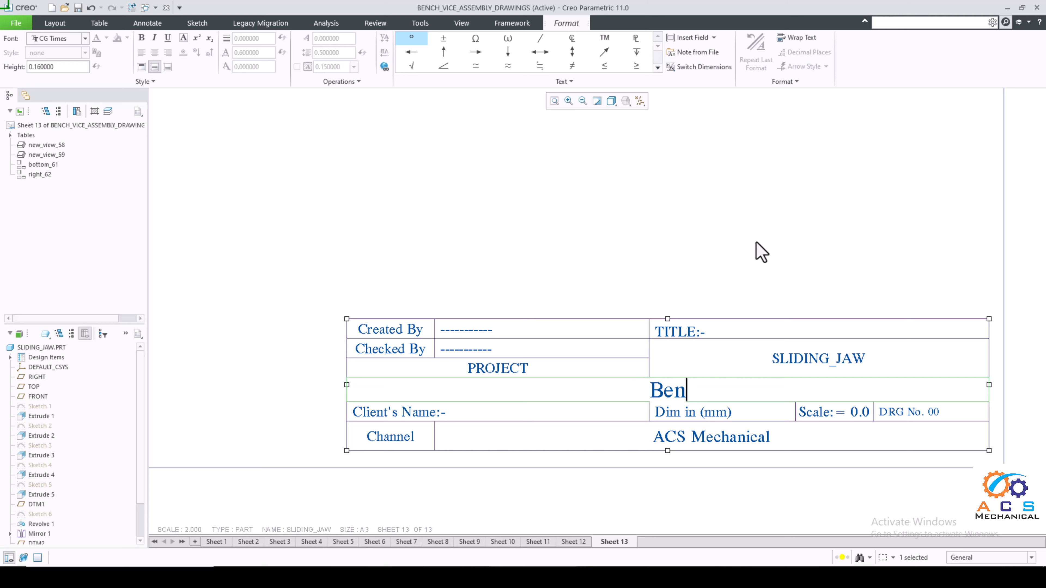
{"action": "type", "text": "ch Vice"}
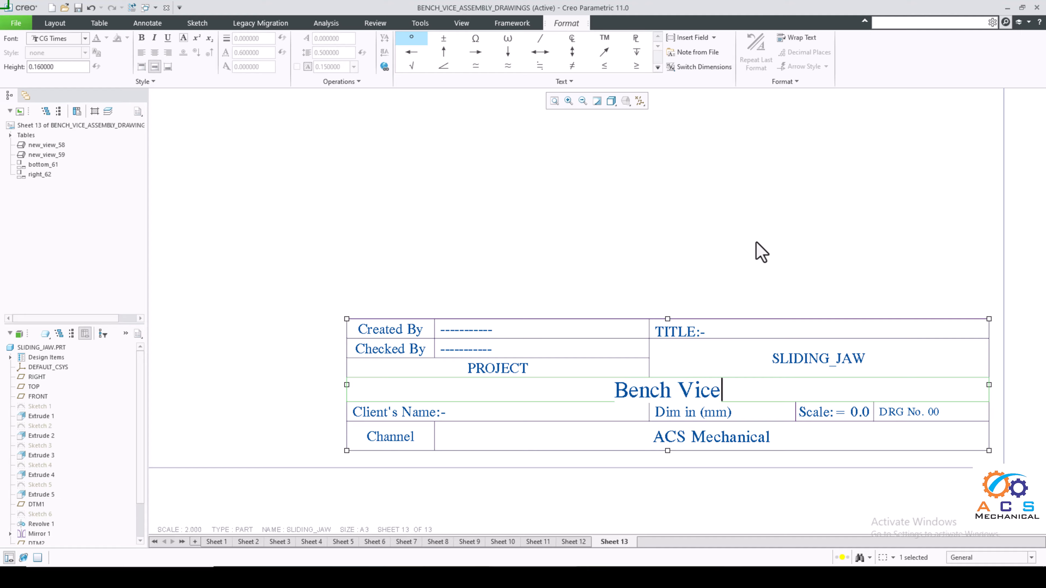
{"action": "type", "text": " Assembly "}
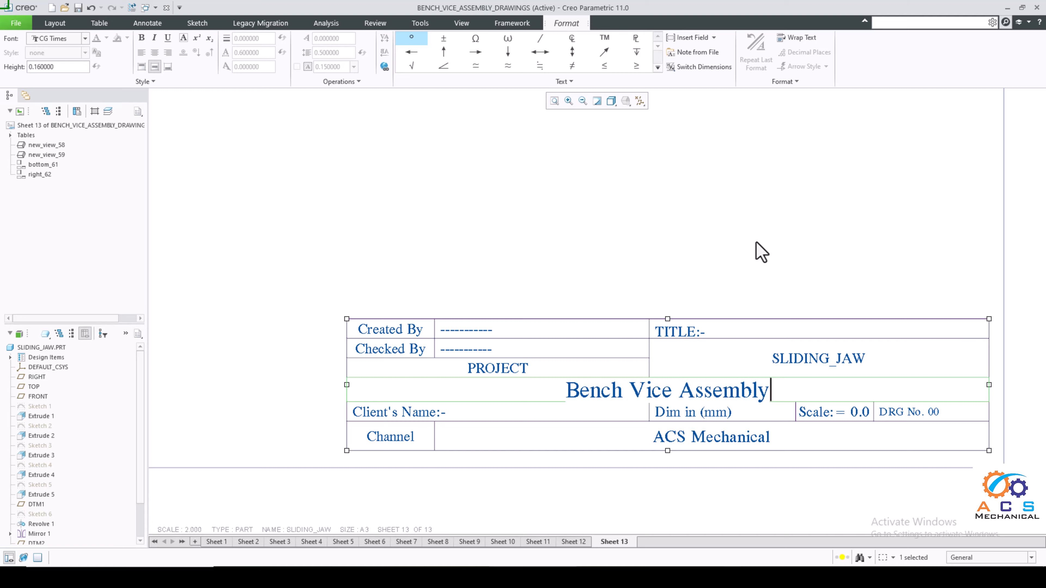
{"action": "type", "text": "In "}
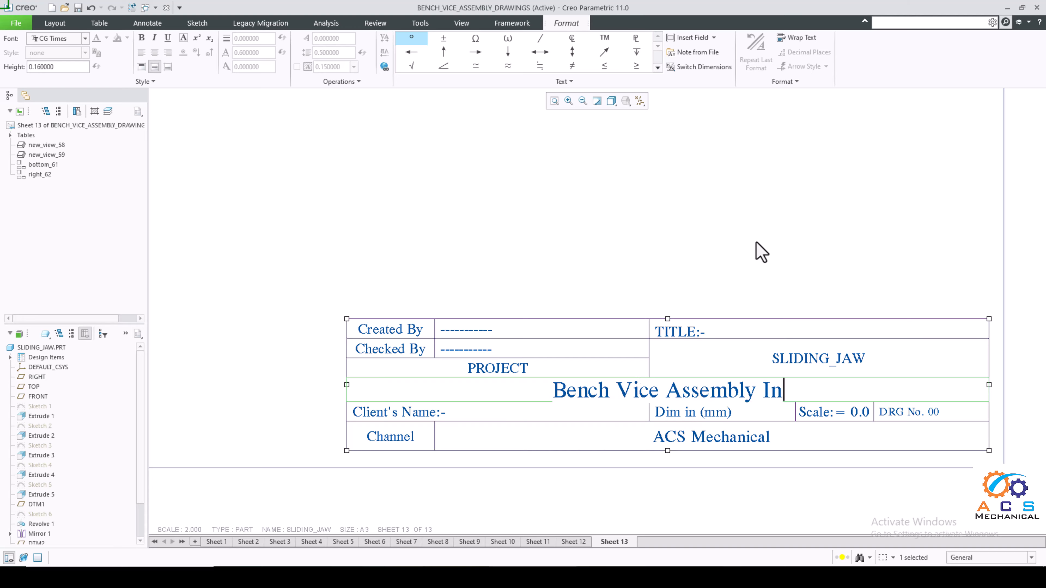
{"action": "type", "text": "c"}
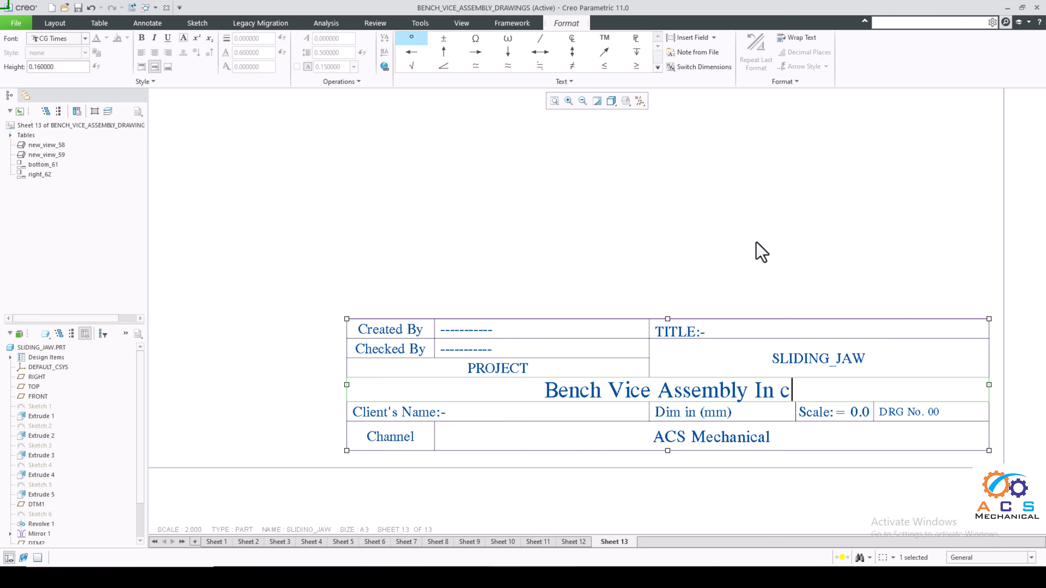
{"action": "key", "text": "BackSpace"}
{"action": "type", "text": "Creo"}
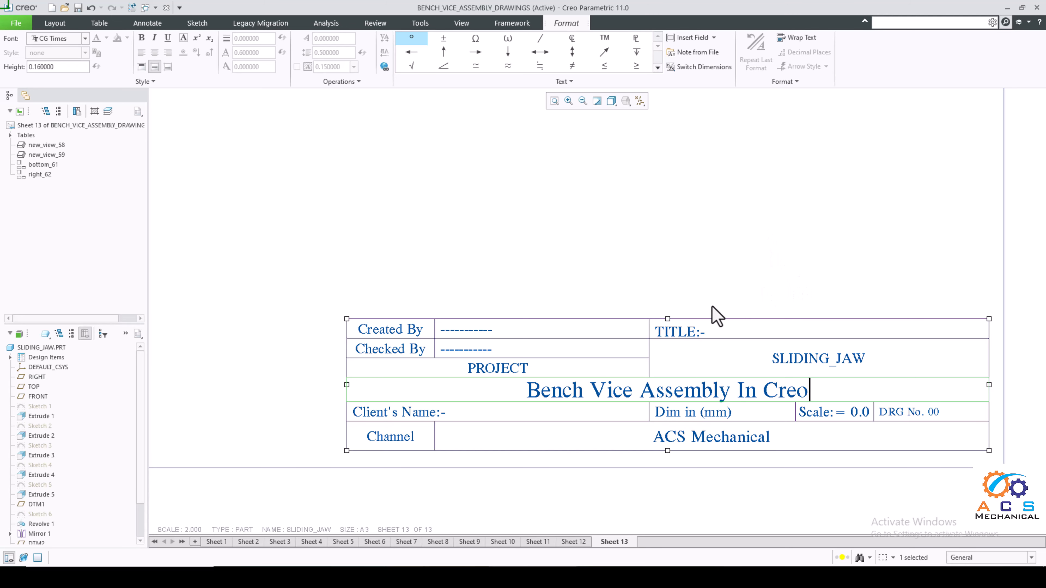
{"action": "scroll", "coordinate": [711, 307], "scroll_direction": "up", "scroll_amount": 1}
{"action": "left_click", "coordinate": [670, 452]}
{"action": "scroll", "coordinate": [510, 424], "scroll_direction": "down", "scroll_amount": 1}
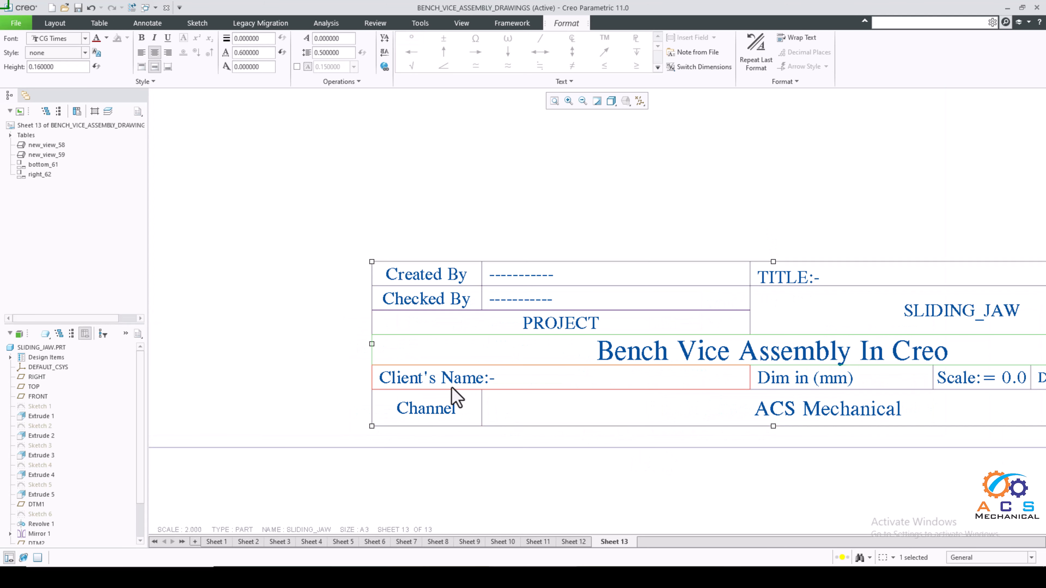
Change the placeholder value in the title block's Scale cell to 2
{"action": "double_click", "coordinate": [507, 389]}
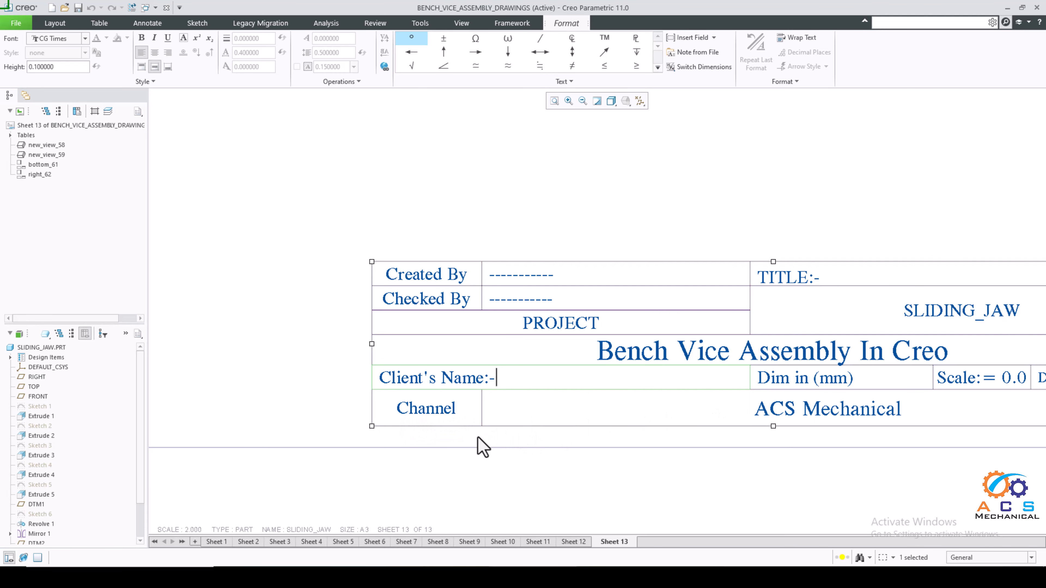
{"action": "scroll", "coordinate": [483, 447], "scroll_direction": "down", "scroll_amount": 2}
{"action": "scroll", "coordinate": [691, 435], "scroll_direction": "up", "scroll_amount": 2}
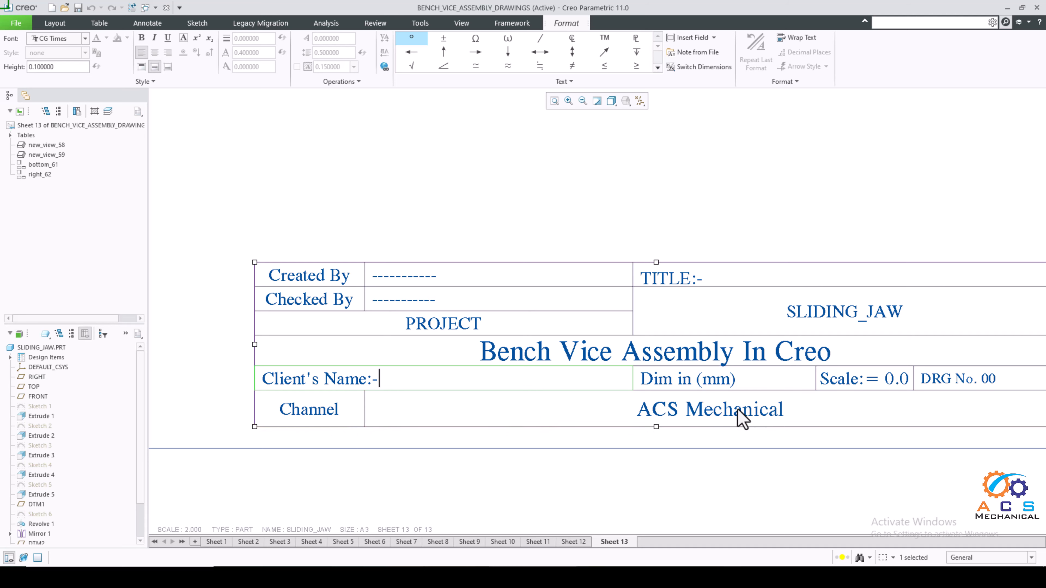
{"action": "scroll", "coordinate": [696, 428], "scroll_direction": "down", "scroll_amount": 2}
{"action": "scroll", "coordinate": [840, 406], "scroll_direction": "up", "scroll_amount": 3}
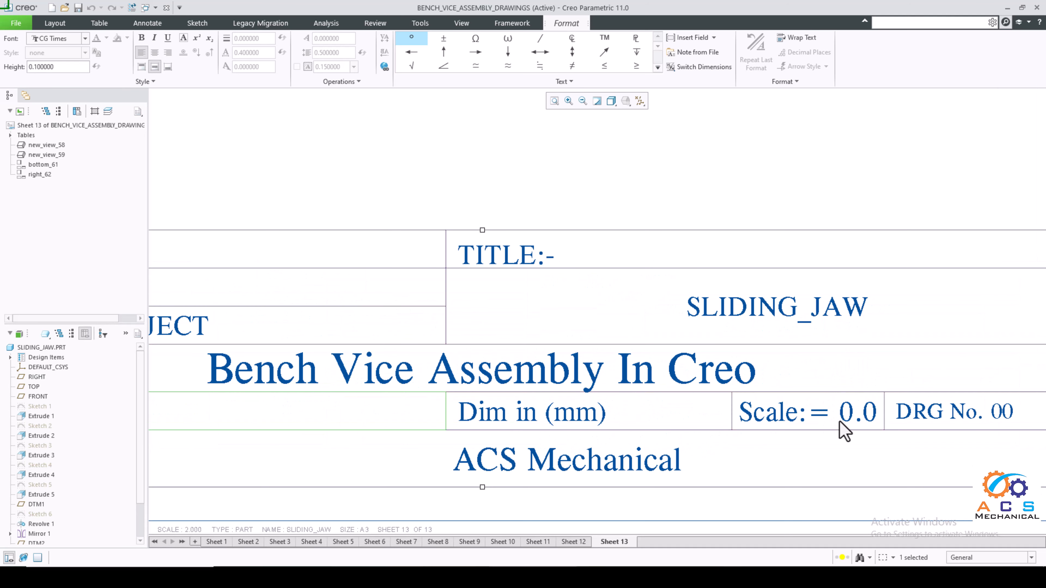
{"action": "double_click", "coordinate": [852, 416]}
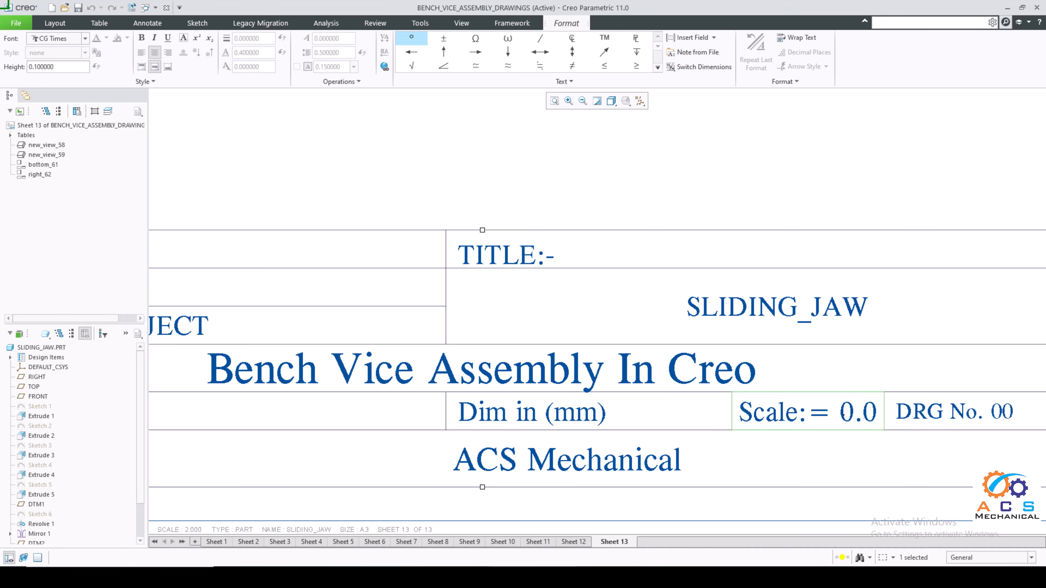
{"action": "left_click_drag", "start_coordinate": [841, 415], "coordinate": [883, 420]}
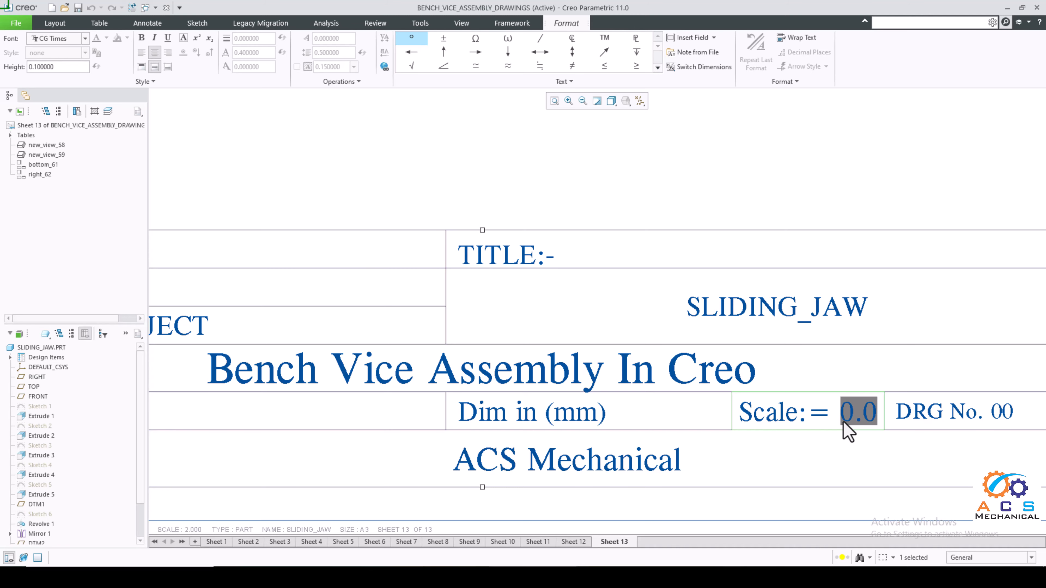
{"action": "type", "text": "2"}
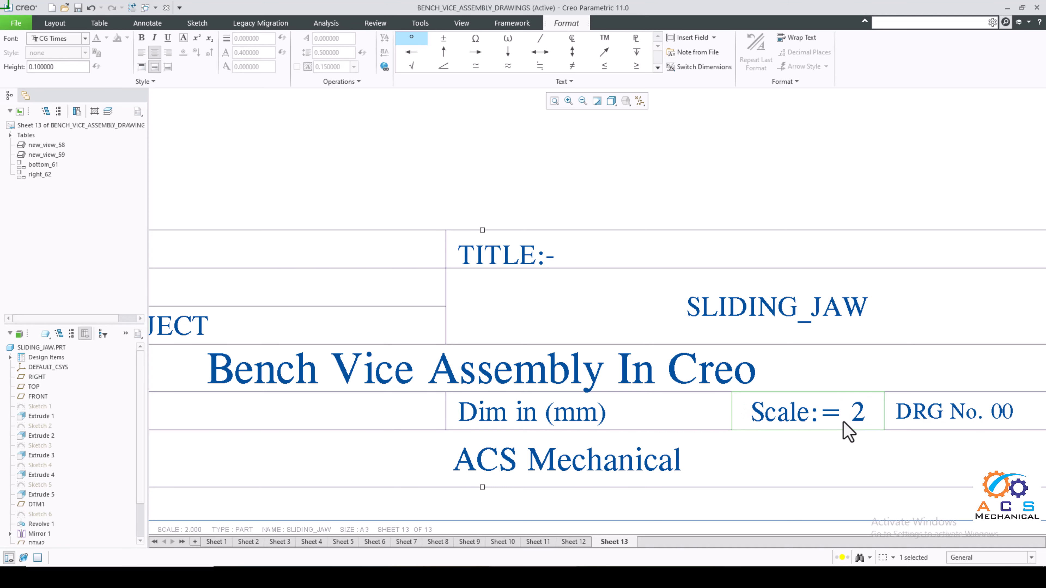
{"action": "left_click", "coordinate": [646, 408]}
{"action": "scroll", "coordinate": [645, 408], "scroll_direction": "up", "scroll_amount": 3}
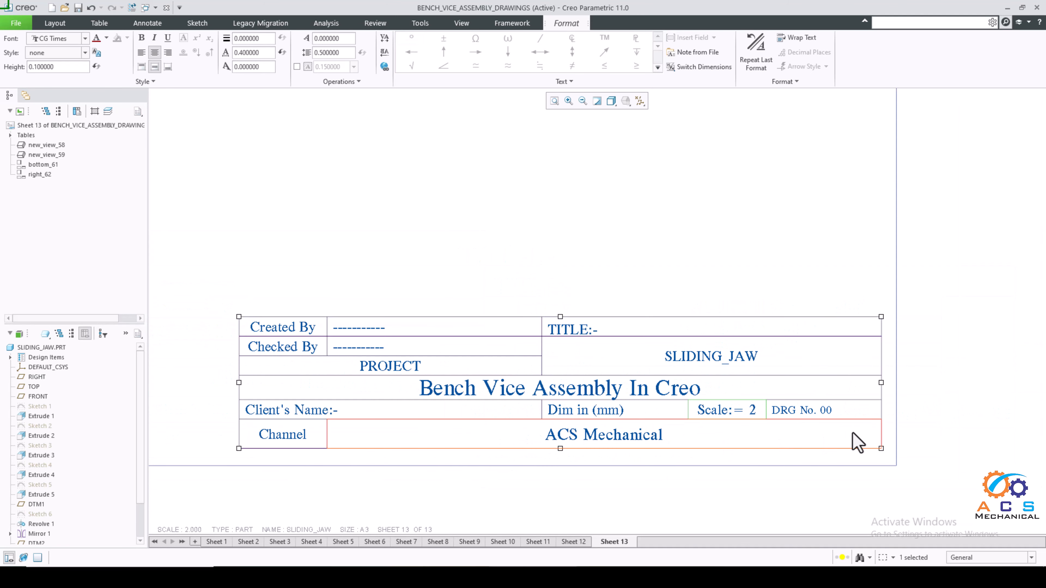
Move the side view's R22.5 radius dimension text slightly closer to its arc
{"action": "scroll", "coordinate": [840, 403], "scroll_direction": "down", "scroll_amount": 3}
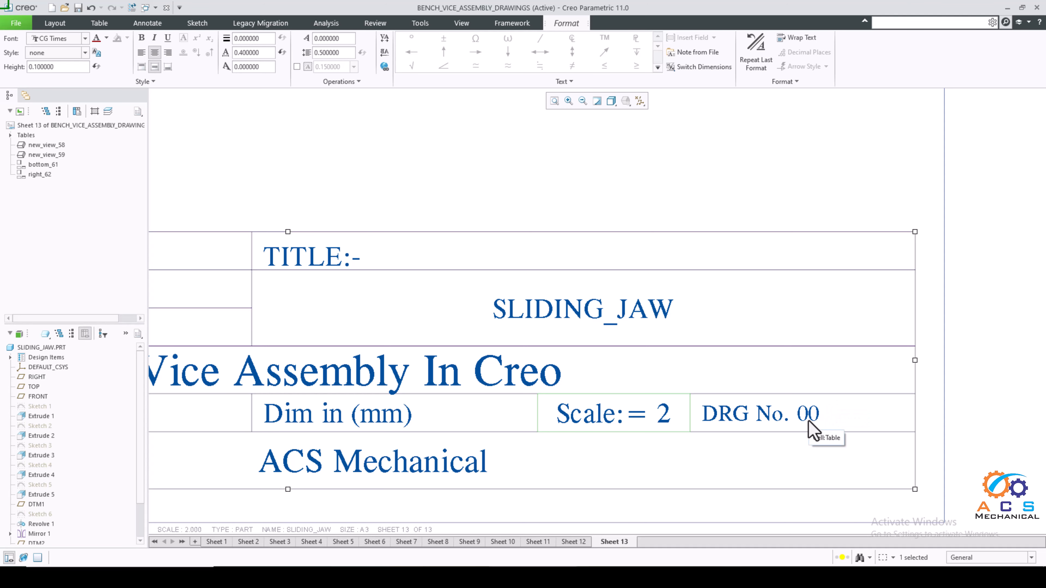
{"action": "scroll", "coordinate": [808, 429], "scroll_direction": "up", "scroll_amount": 5}
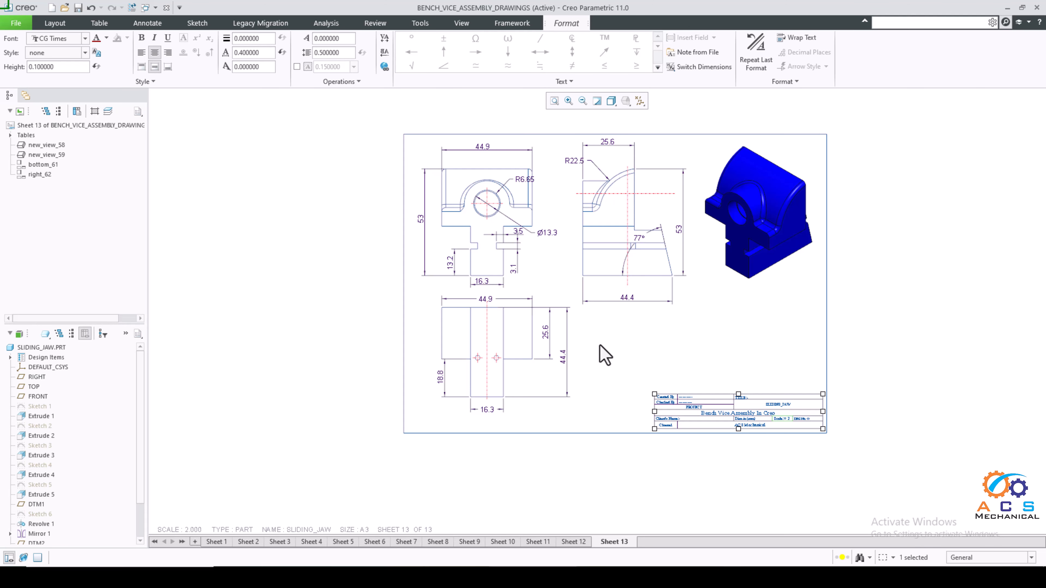
{"action": "middle_click_drag", "start_coordinate": [647, 362], "coordinate": [620, 381]}
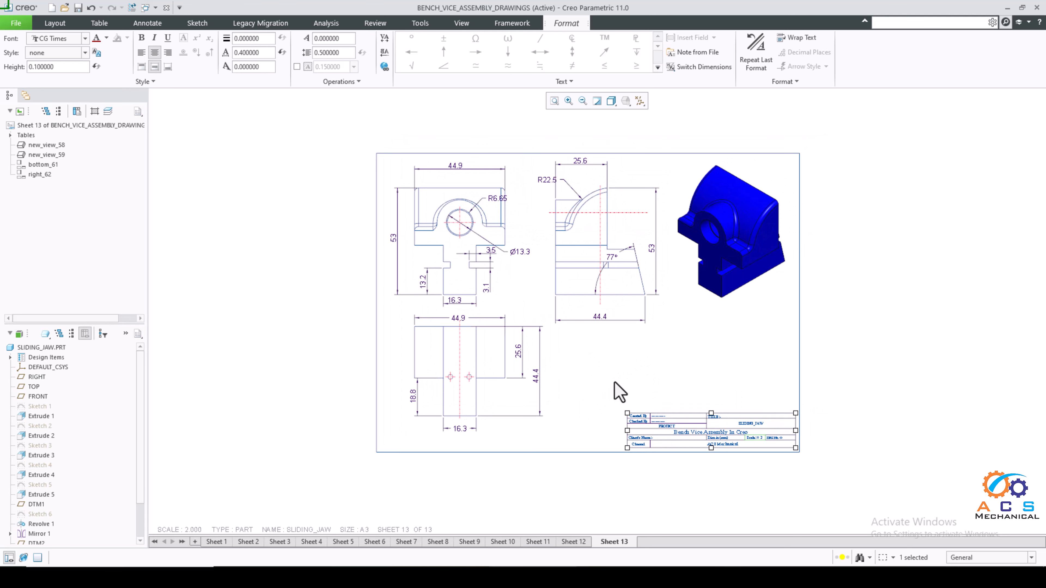
{"action": "middle_click_drag", "start_coordinate": [608, 371], "coordinate": [606, 380]}
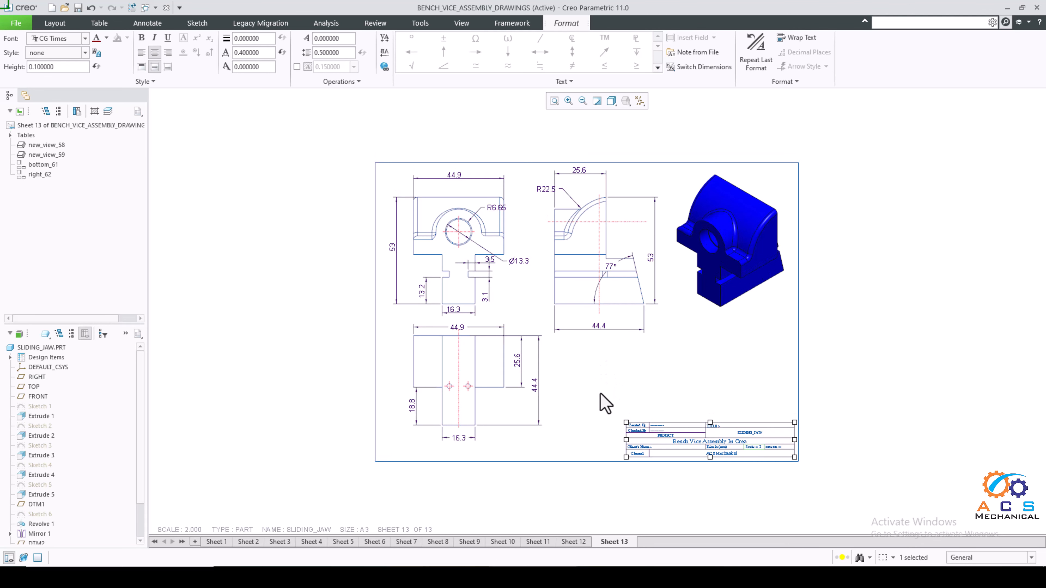
{"action": "scroll", "coordinate": [601, 388], "scroll_direction": "down", "scroll_amount": 2}
{"action": "middle_click_drag", "start_coordinate": [597, 375], "coordinate": [596, 386]}
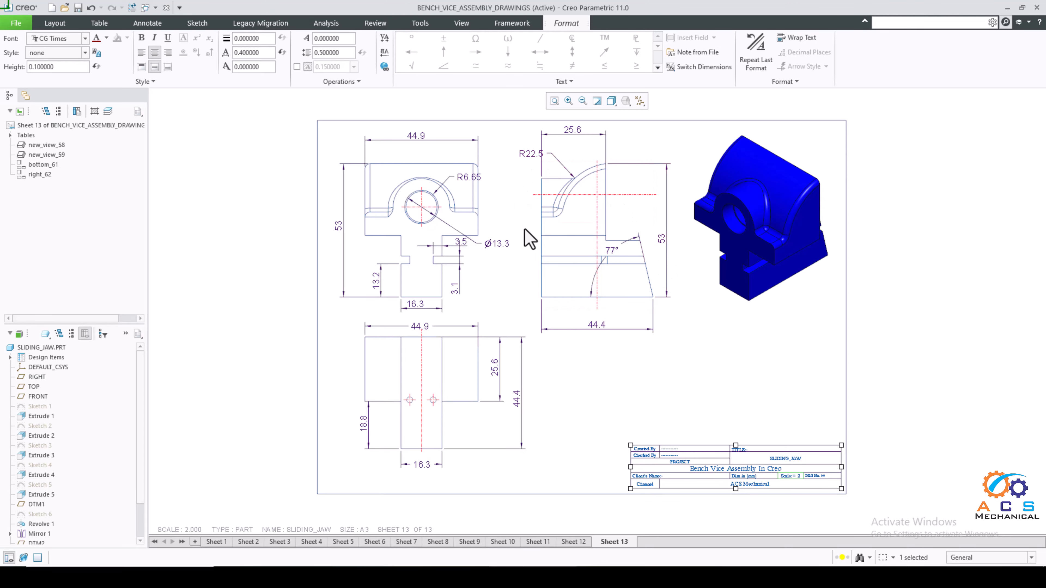
{"action": "left_click", "coordinate": [535, 158]}
{"action": "left_click_drag", "start_coordinate": [542, 157], "coordinate": [550, 153]}
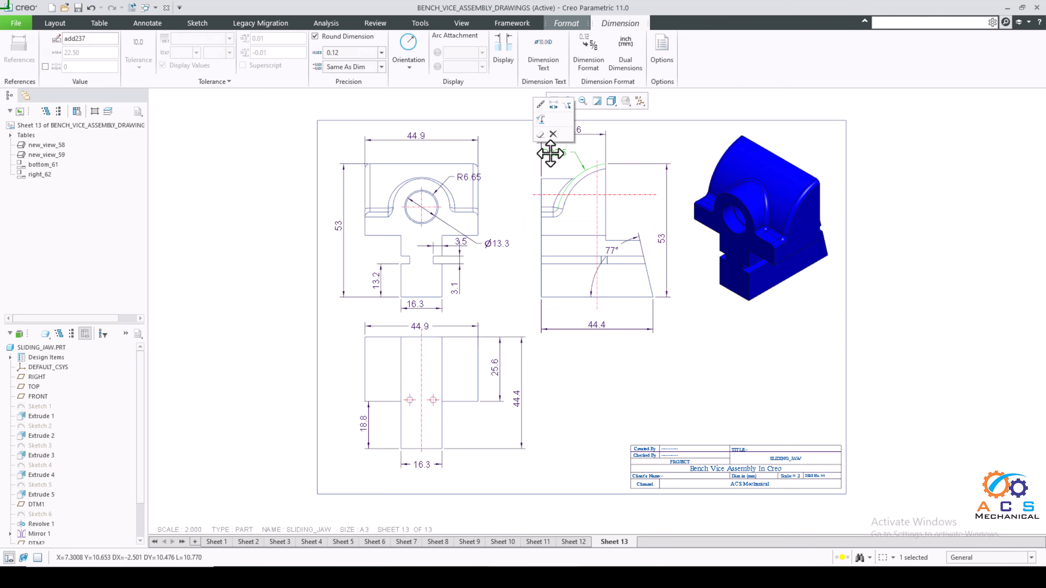
Review the layout of the sliding jaw views, the dimensions and the title block on Sheet 13
{"action": "scroll", "coordinate": [540, 274], "scroll_direction": "up", "scroll_amount": 1}
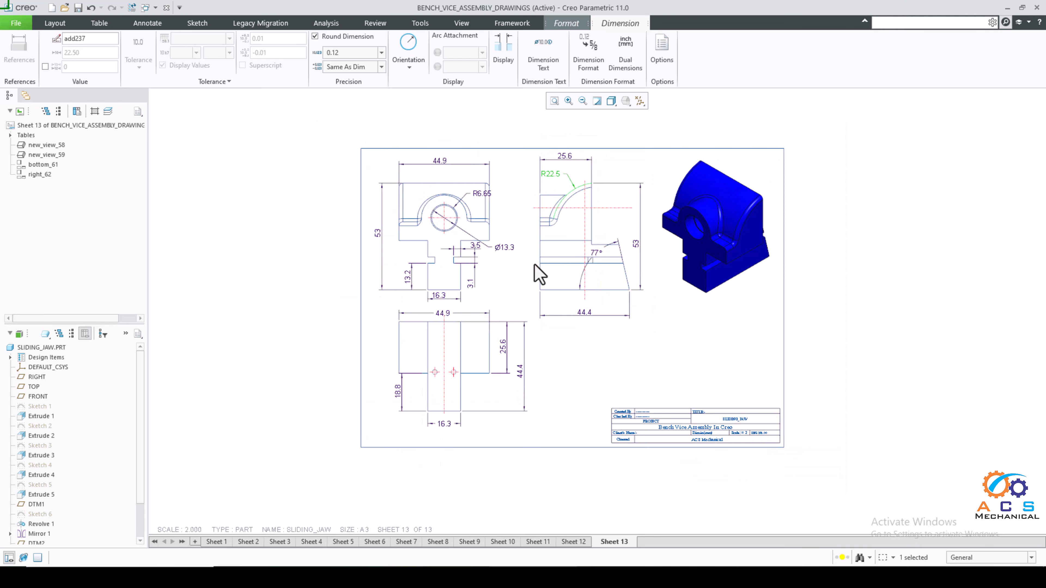
{"action": "middle_click_drag", "start_coordinate": [539, 274], "coordinate": [530, 300]}
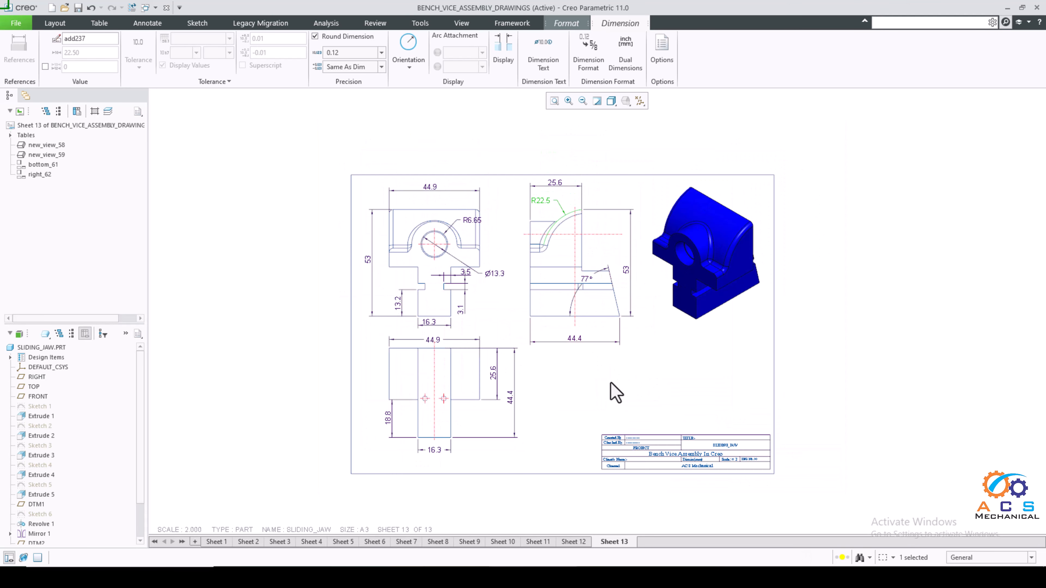
{"action": "scroll", "coordinate": [518, 397], "scroll_direction": "down", "scroll_amount": 1}
{"action": "scroll", "coordinate": [494, 392], "scroll_direction": "up", "scroll_amount": 2}
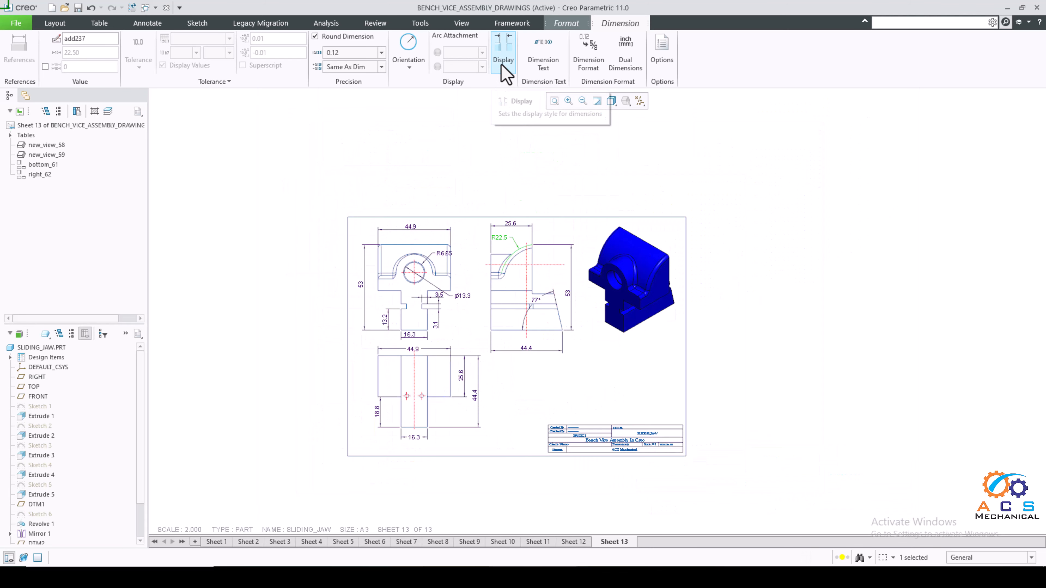
{"action": "scroll", "coordinate": [568, 438], "scroll_direction": "up", "scroll_amount": 1}
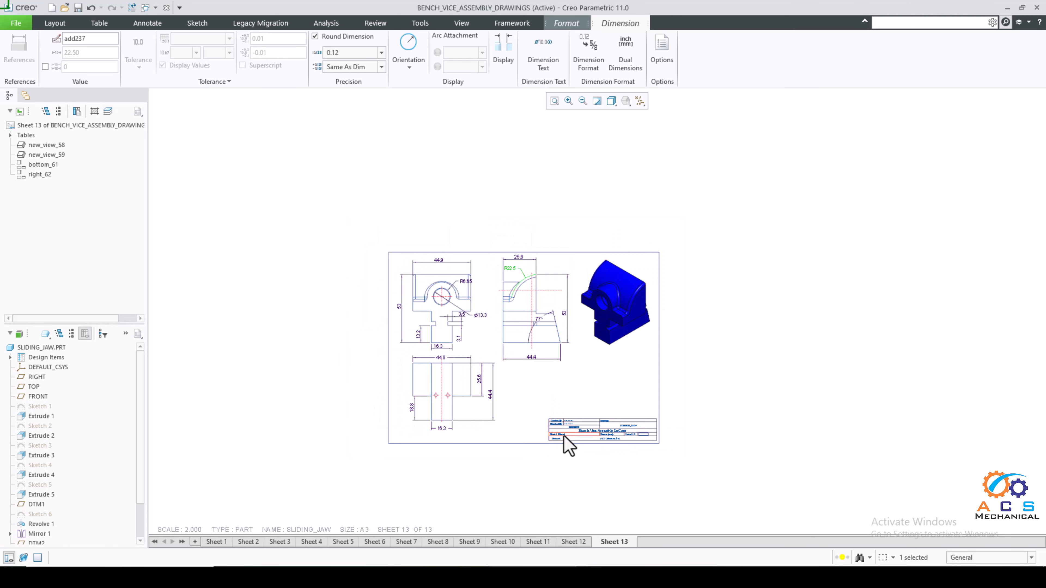
{"action": "scroll", "coordinate": [604, 437], "scroll_direction": "down", "scroll_amount": 3}
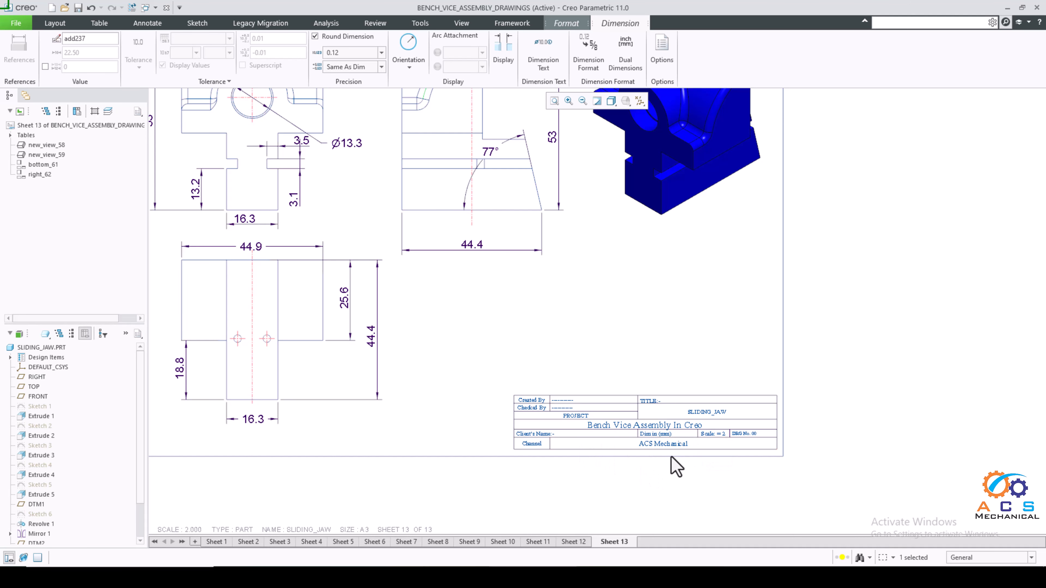
{"action": "scroll", "coordinate": [672, 458], "scroll_direction": "up", "scroll_amount": 2}
{"action": "scroll", "coordinate": [594, 386], "scroll_direction": "down", "scroll_amount": 1}
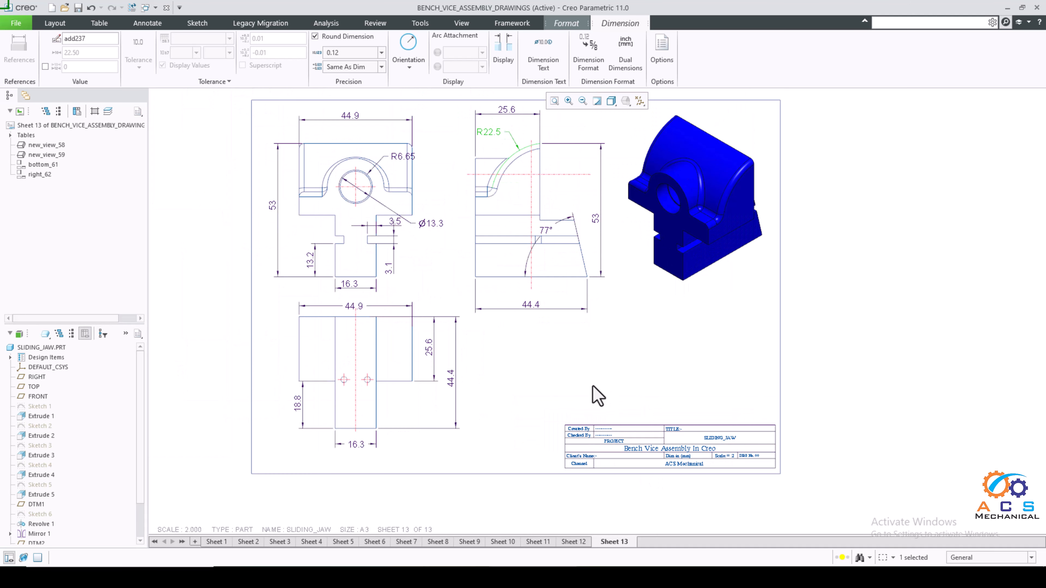
Examine the balloons and parts list of the sliding jaw sub-assembly on Sheet 8, and return to the full Sheet 13
{"action": "left_click", "coordinate": [441, 542]}
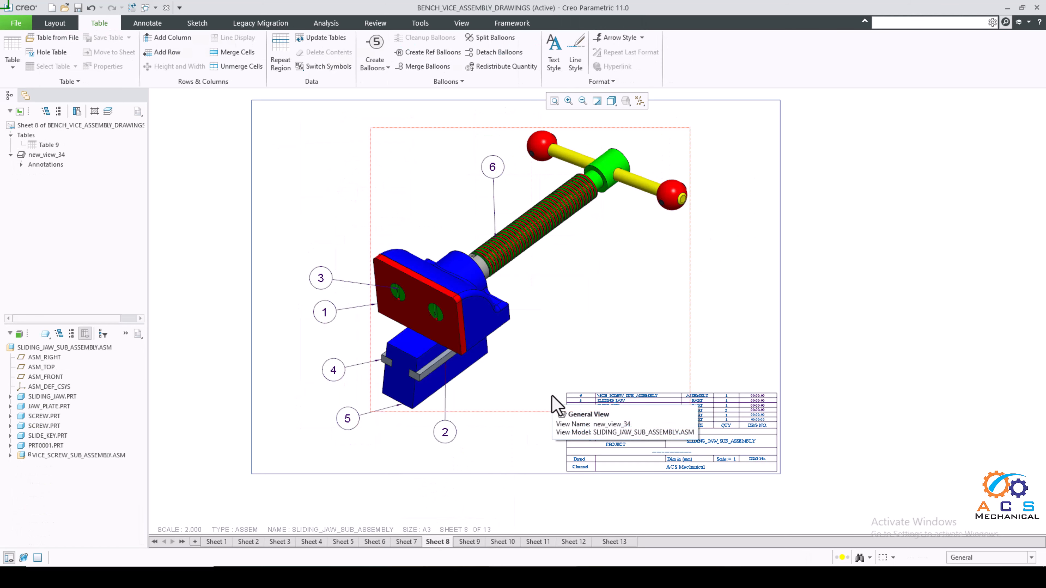
{"action": "scroll", "coordinate": [554, 404], "scroll_direction": "up", "scroll_amount": 1}
{"action": "scroll", "coordinate": [643, 403], "scroll_direction": "down", "scroll_amount": 3}
{"action": "scroll", "coordinate": [643, 406], "scroll_direction": "down", "scroll_amount": 2}
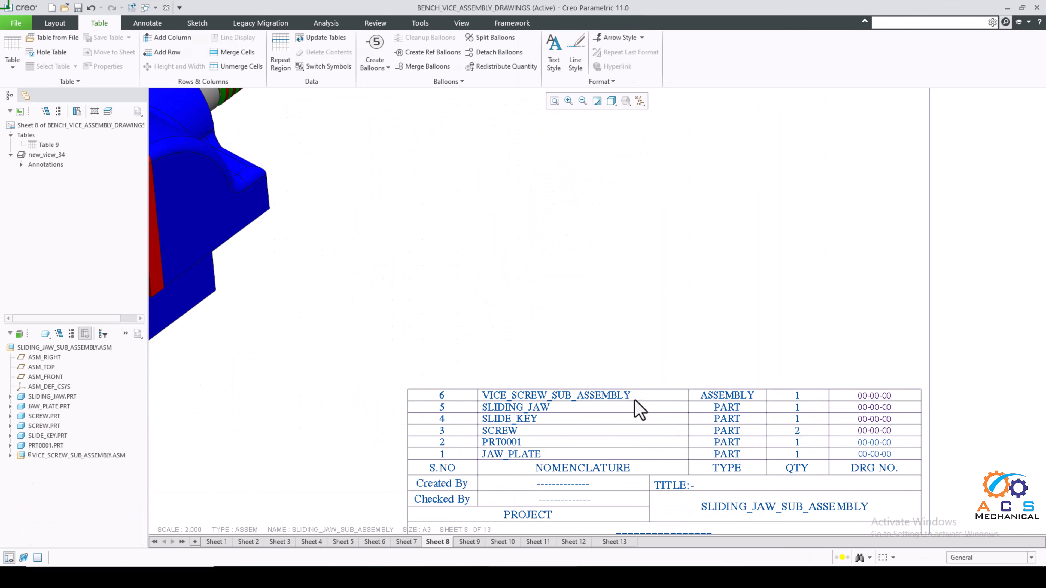
{"action": "scroll", "coordinate": [568, 412], "scroll_direction": "down", "scroll_amount": 1}
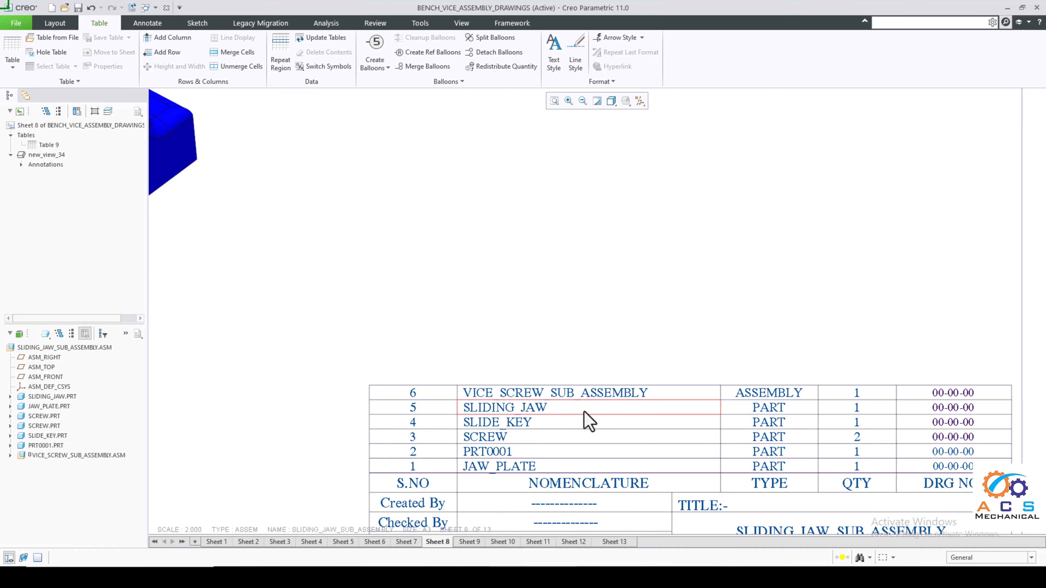
{"action": "scroll", "coordinate": [586, 421], "scroll_direction": "up", "scroll_amount": 5}
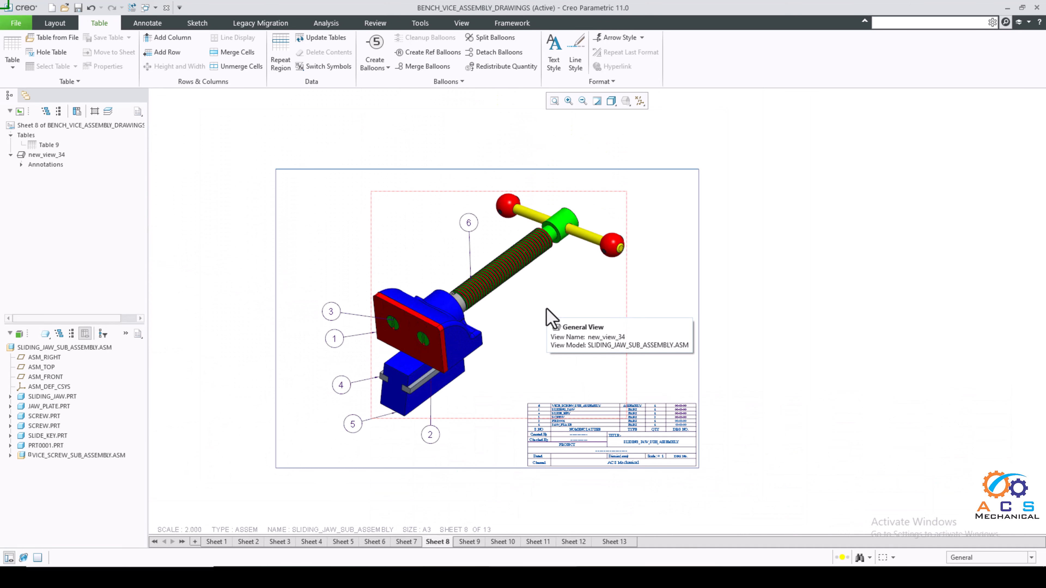
{"action": "scroll", "coordinate": [552, 305], "scroll_direction": "down", "scroll_amount": 1}
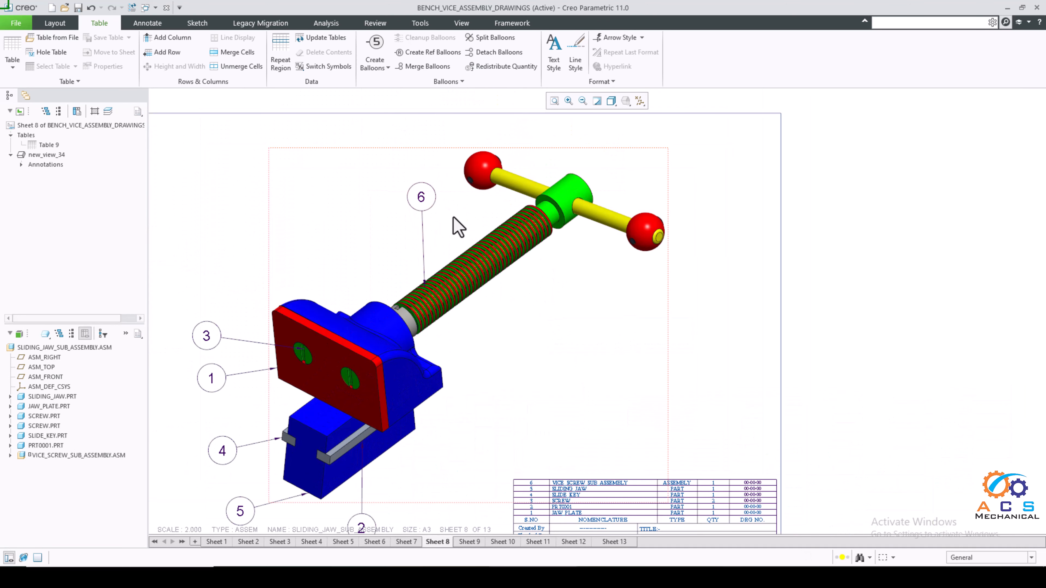
{"action": "scroll", "coordinate": [529, 291], "scroll_direction": "up", "scroll_amount": 1}
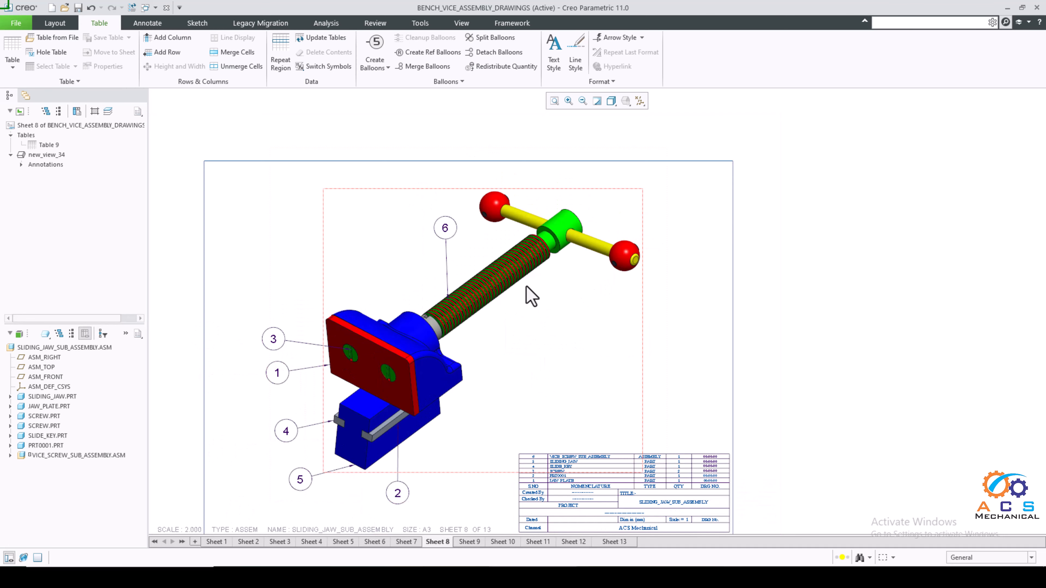
{"action": "scroll", "coordinate": [518, 279], "scroll_direction": "down", "scroll_amount": 1}
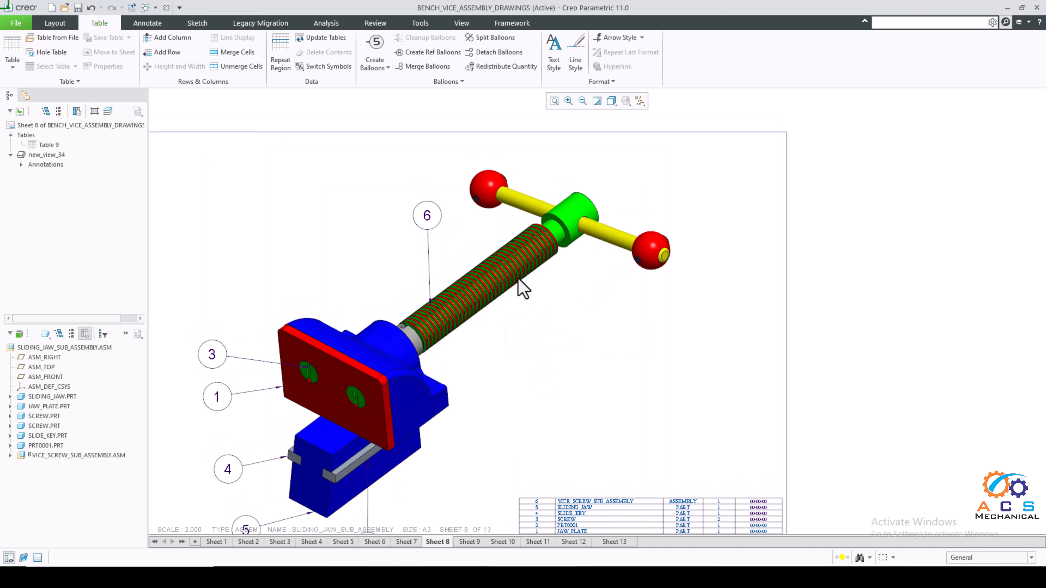
{"action": "scroll", "coordinate": [596, 497], "scroll_direction": "up", "scroll_amount": 2}
{"action": "scroll", "coordinate": [596, 497], "scroll_direction": "down", "scroll_amount": 2}
{"action": "scroll", "coordinate": [531, 420], "scroll_direction": "down", "scroll_amount": 2}
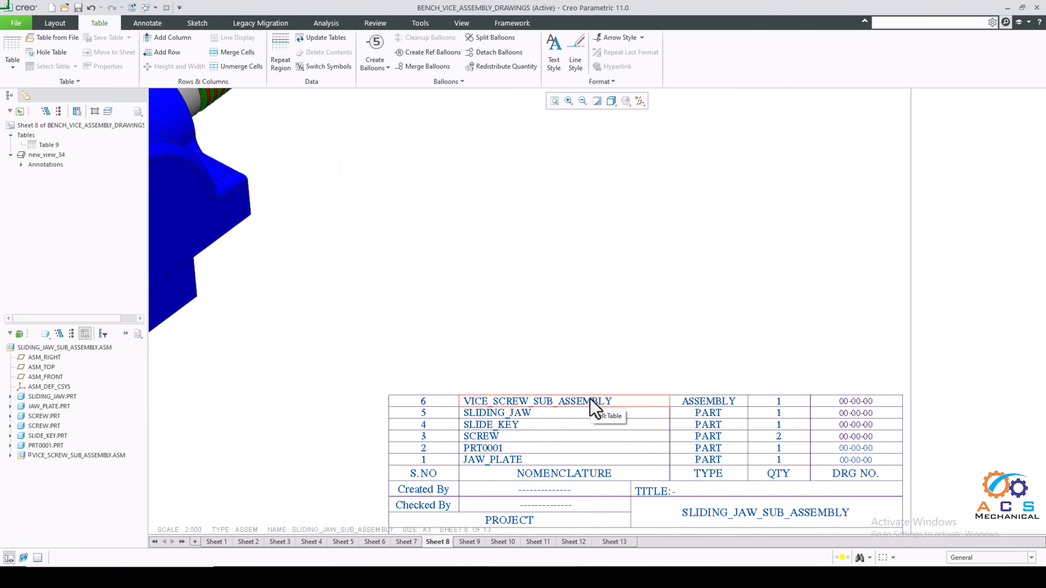
{"action": "scroll", "coordinate": [593, 408], "scroll_direction": "up", "scroll_amount": 3}
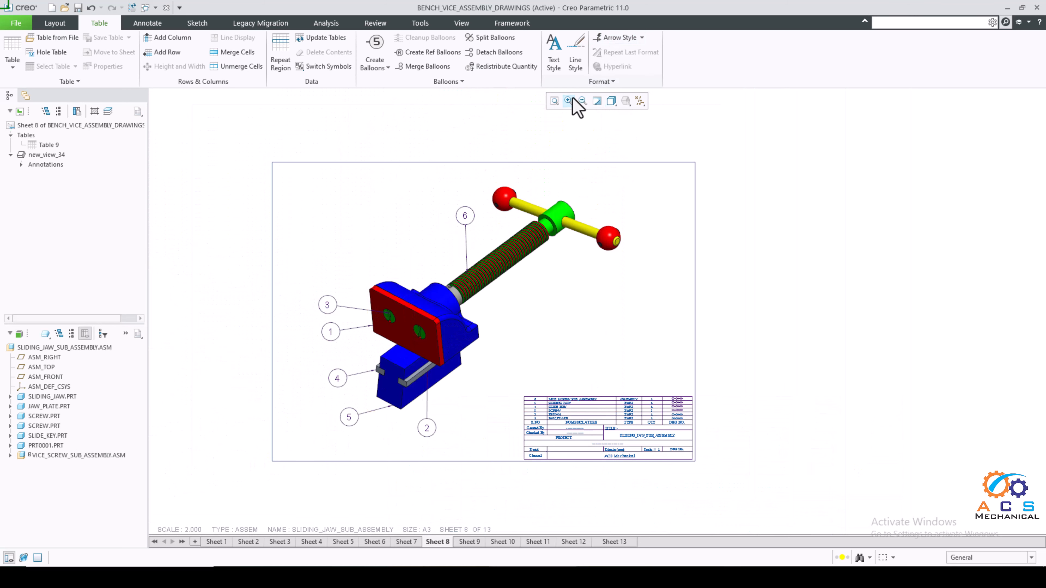
{"action": "left_click", "coordinate": [613, 543]}
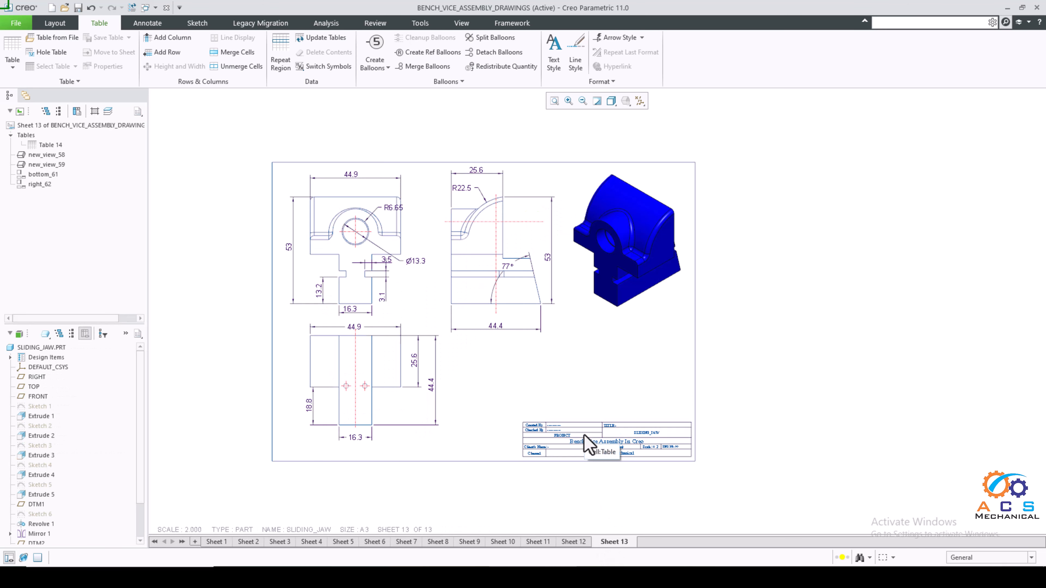
{"action": "left_click", "coordinate": [555, 102]}
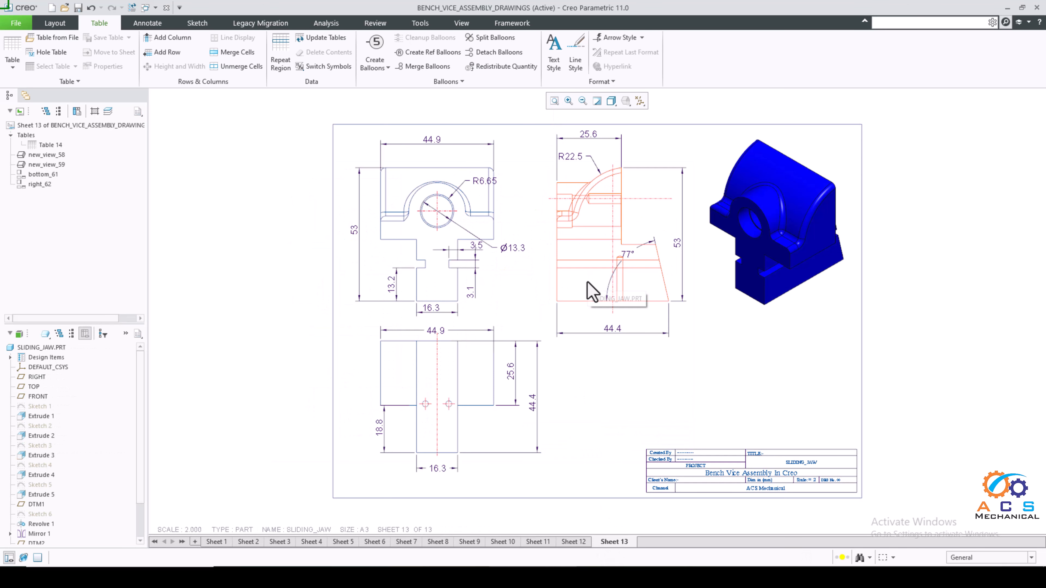